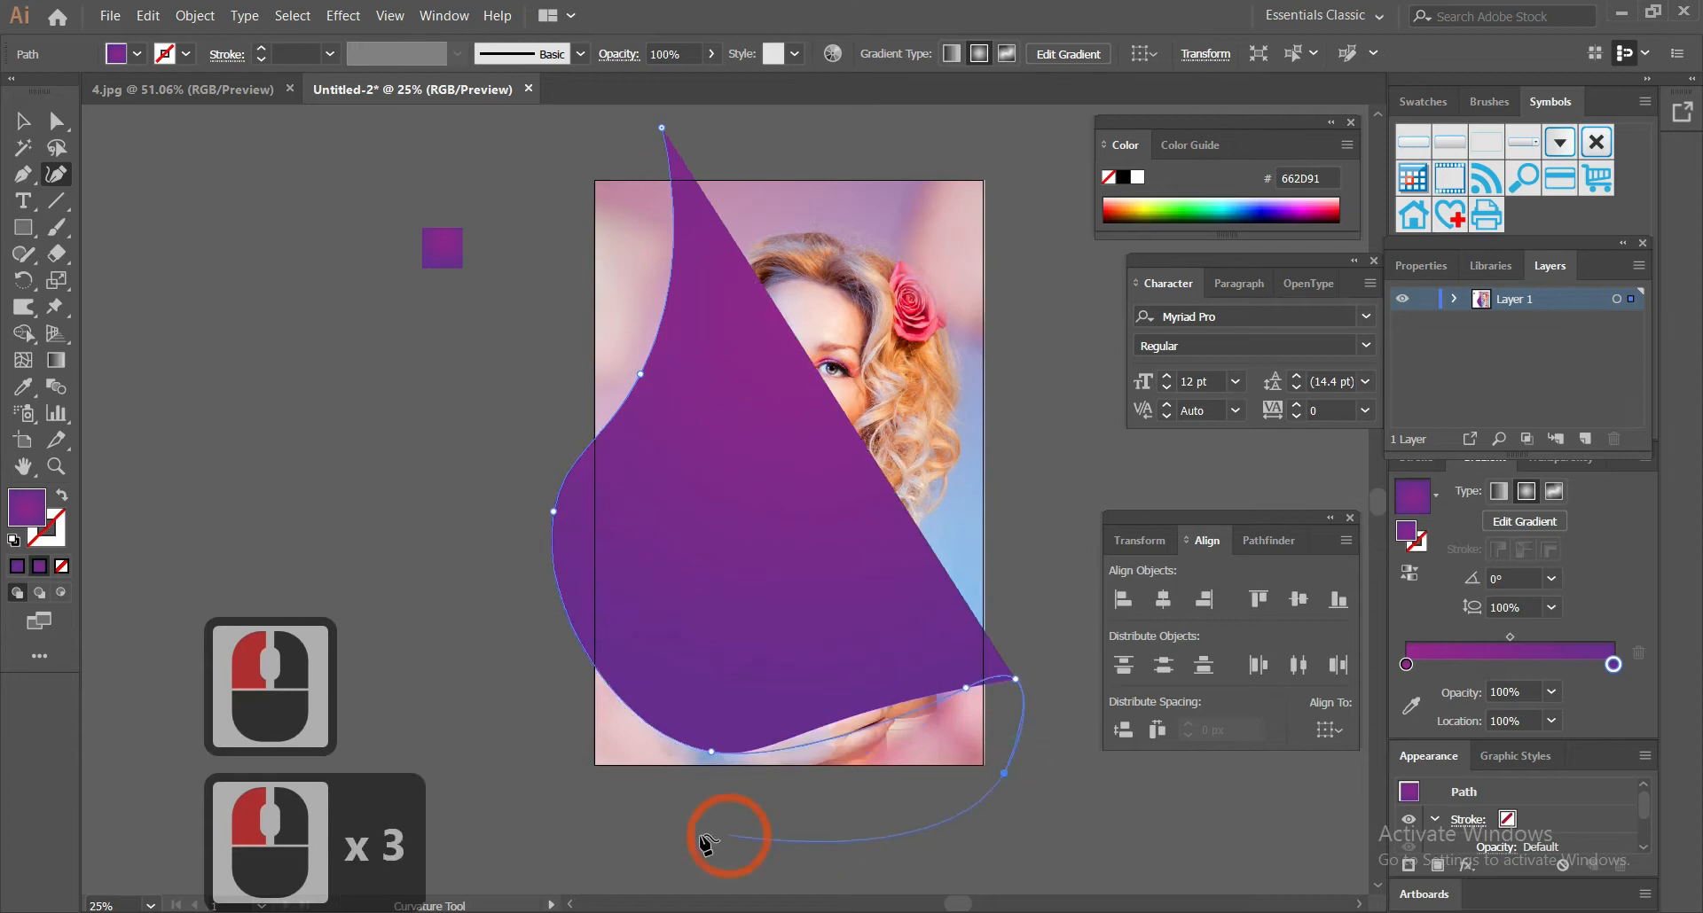
left_click(582, 234)
left_click(569, 158)
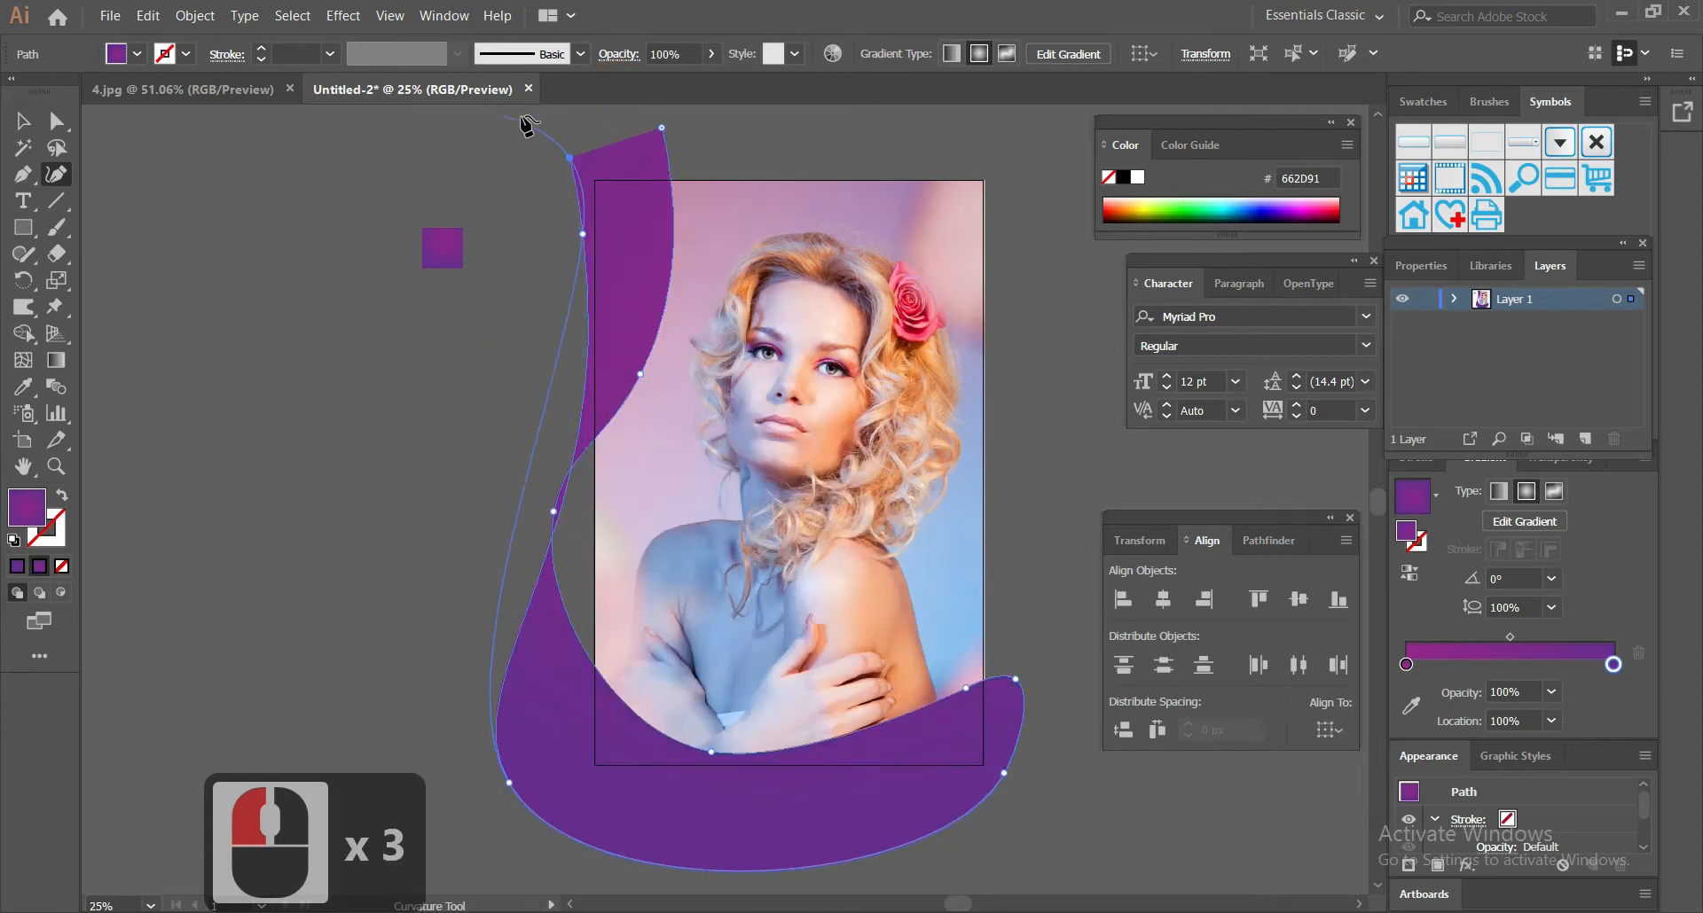
key("ctrl+z")
key("ctrl+z")
Step: Close the purple curved shape at its top starting point, passing through a curve point outside the artboard's upper-left edge
left_click(673, 135)
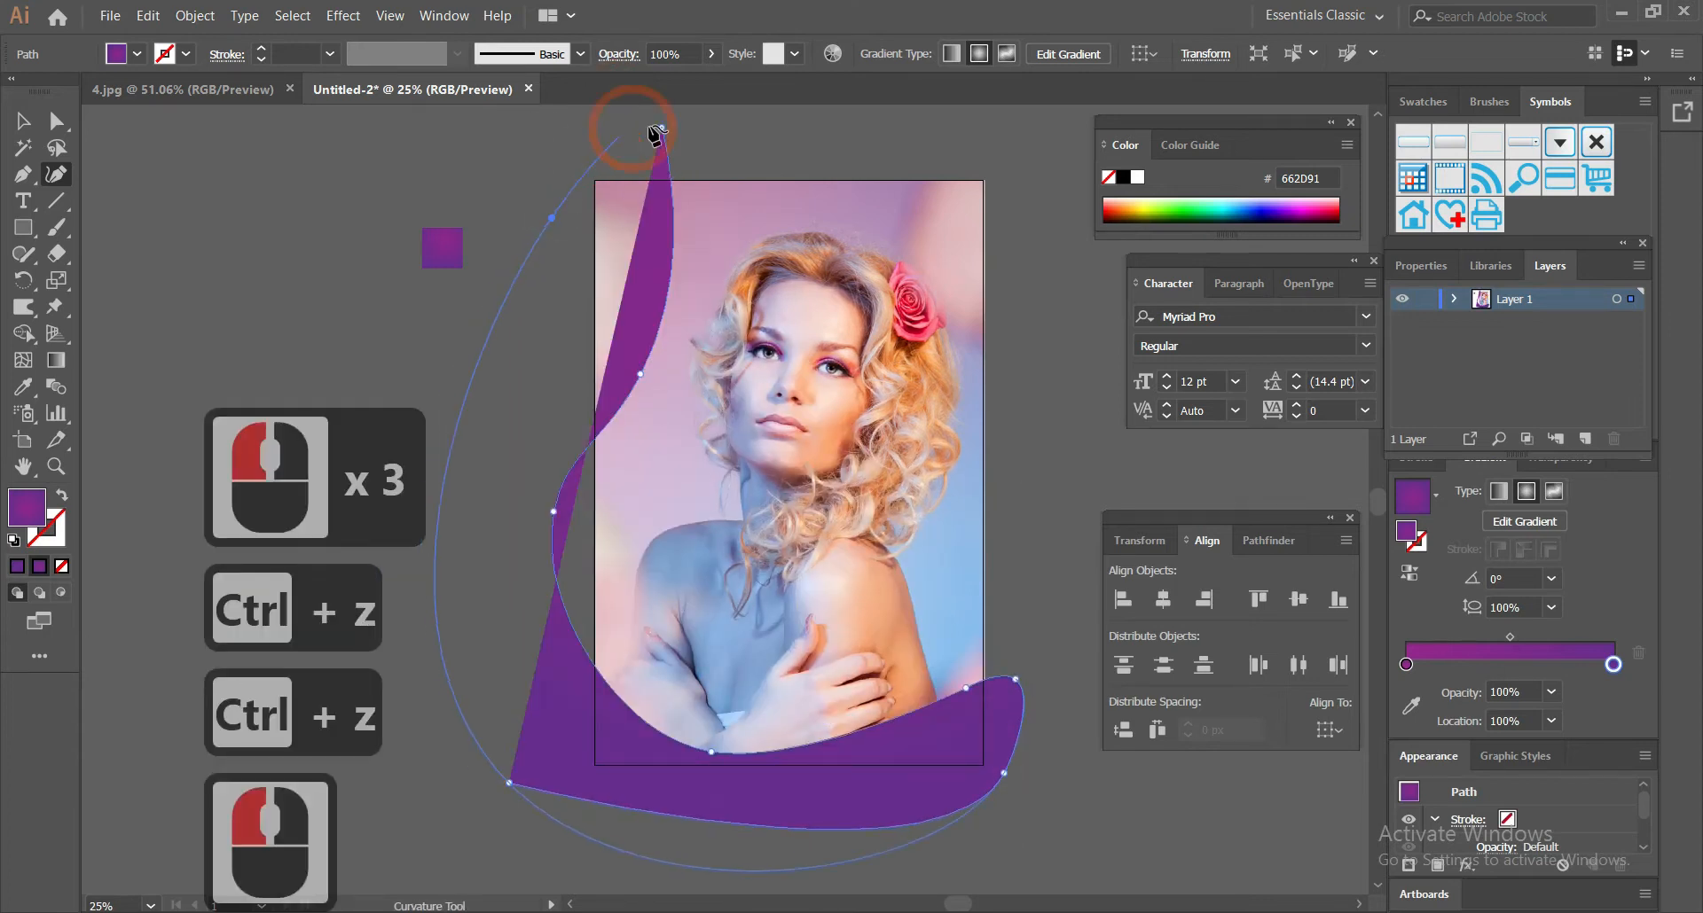
left_click(662, 138)
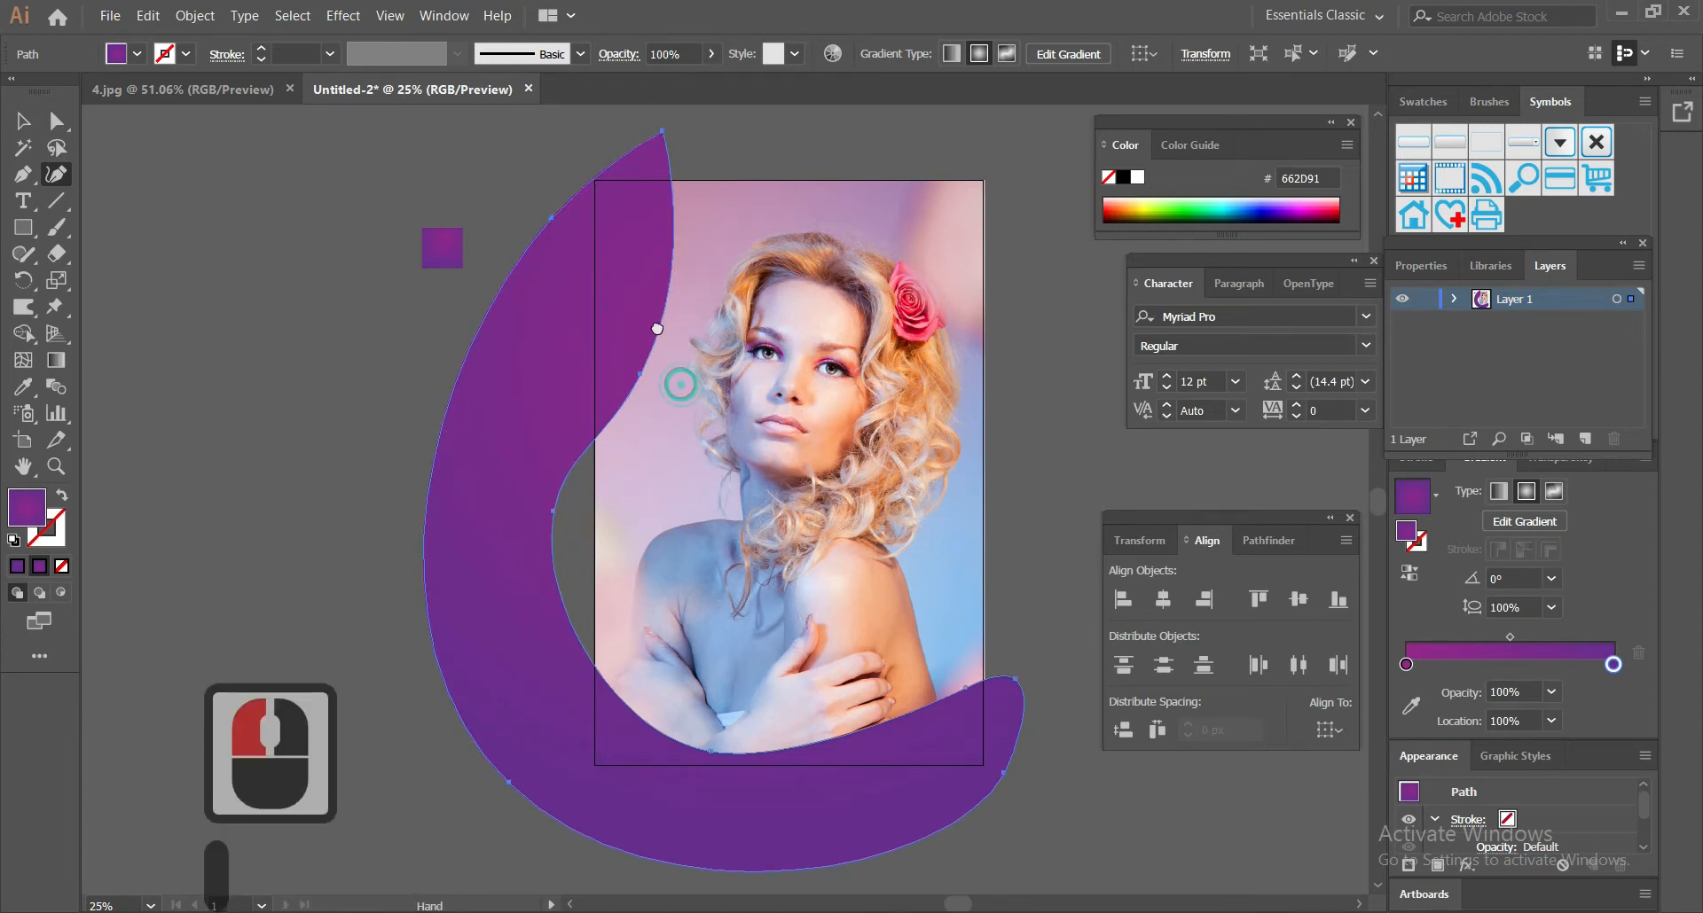
left_click_drag(683, 389, 656, 328)
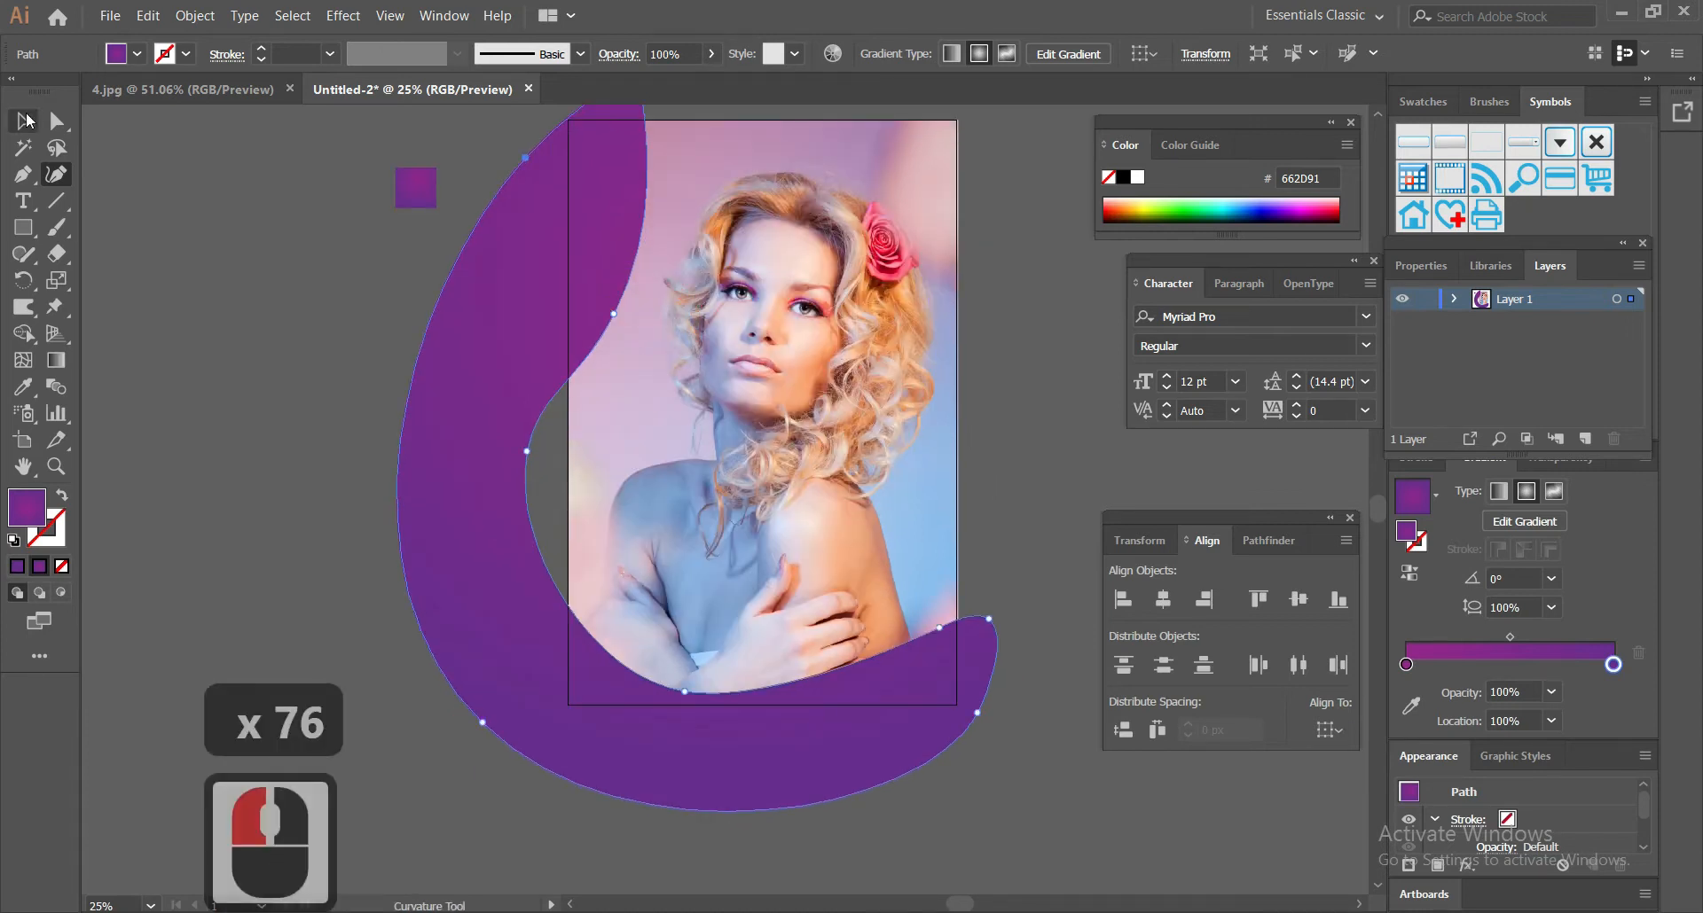
left_click(545, 390)
key("ctrl+z")
Step: Move the closed purple shape slightly to the right over the portrait
left_click(23, 121)
left_click_drag(486, 356, 592, 357)
left_click_drag(555, 246, 532, 368)
Step: Reshape the top of the purple shape by moving its top anchor and direction handle and adjusting the upper-left anchor
left_click(57, 123)
left_click_drag(687, 174, 652, 193)
left_click_drag(497, 206, 517, 206)
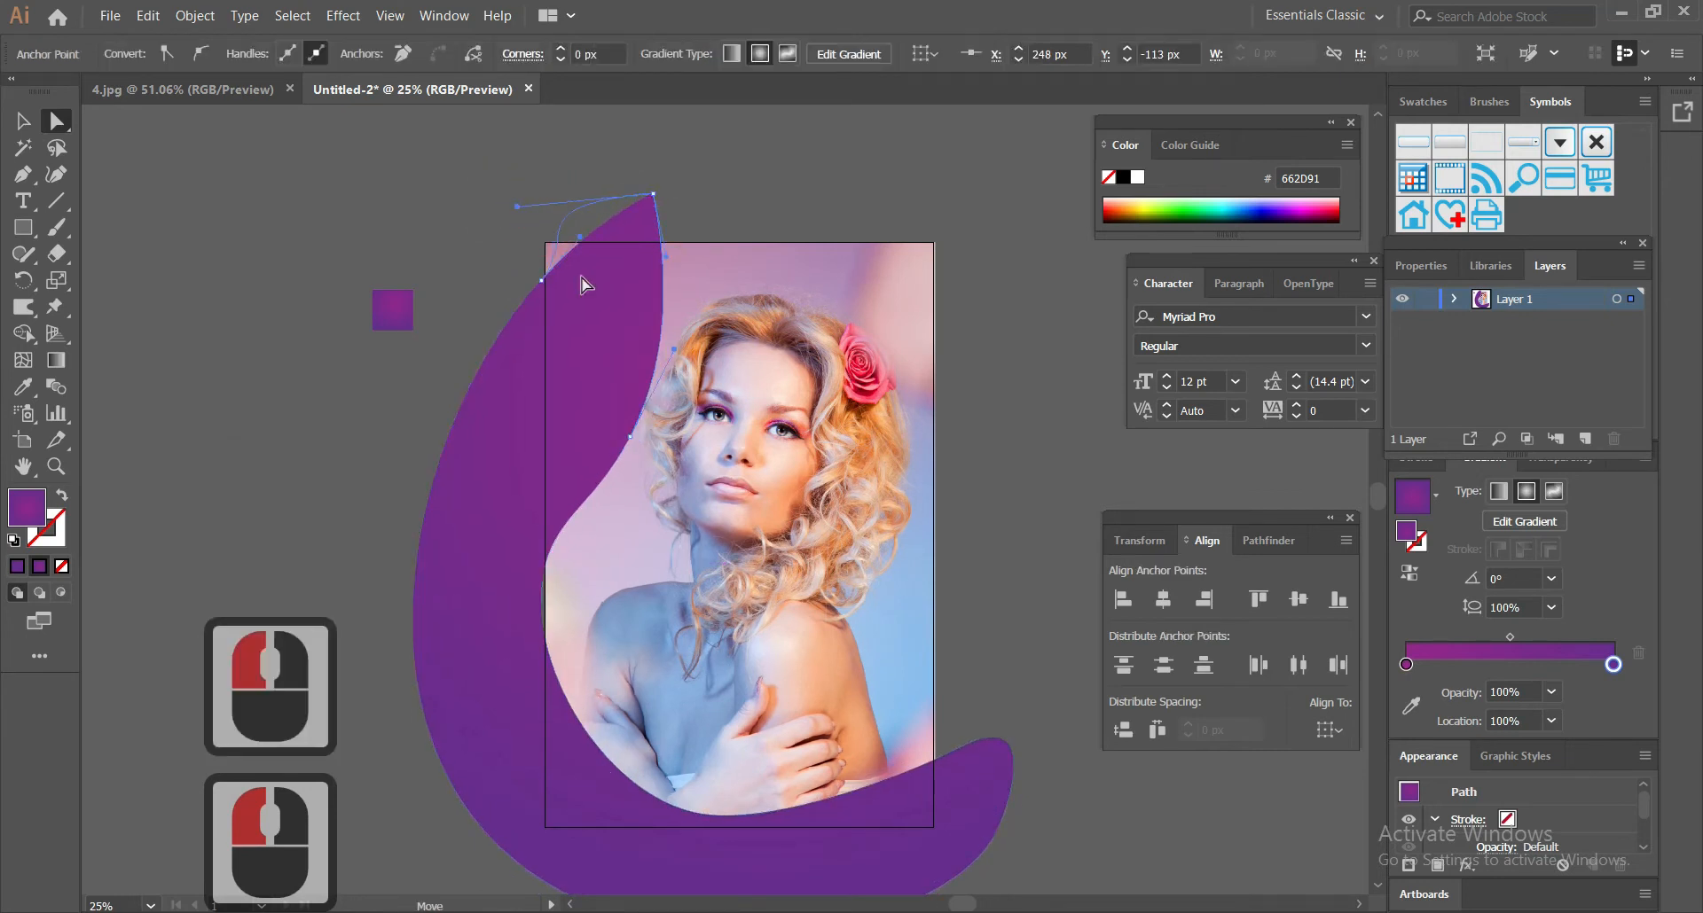
left_click(549, 230)
left_click_drag(543, 285, 531, 283)
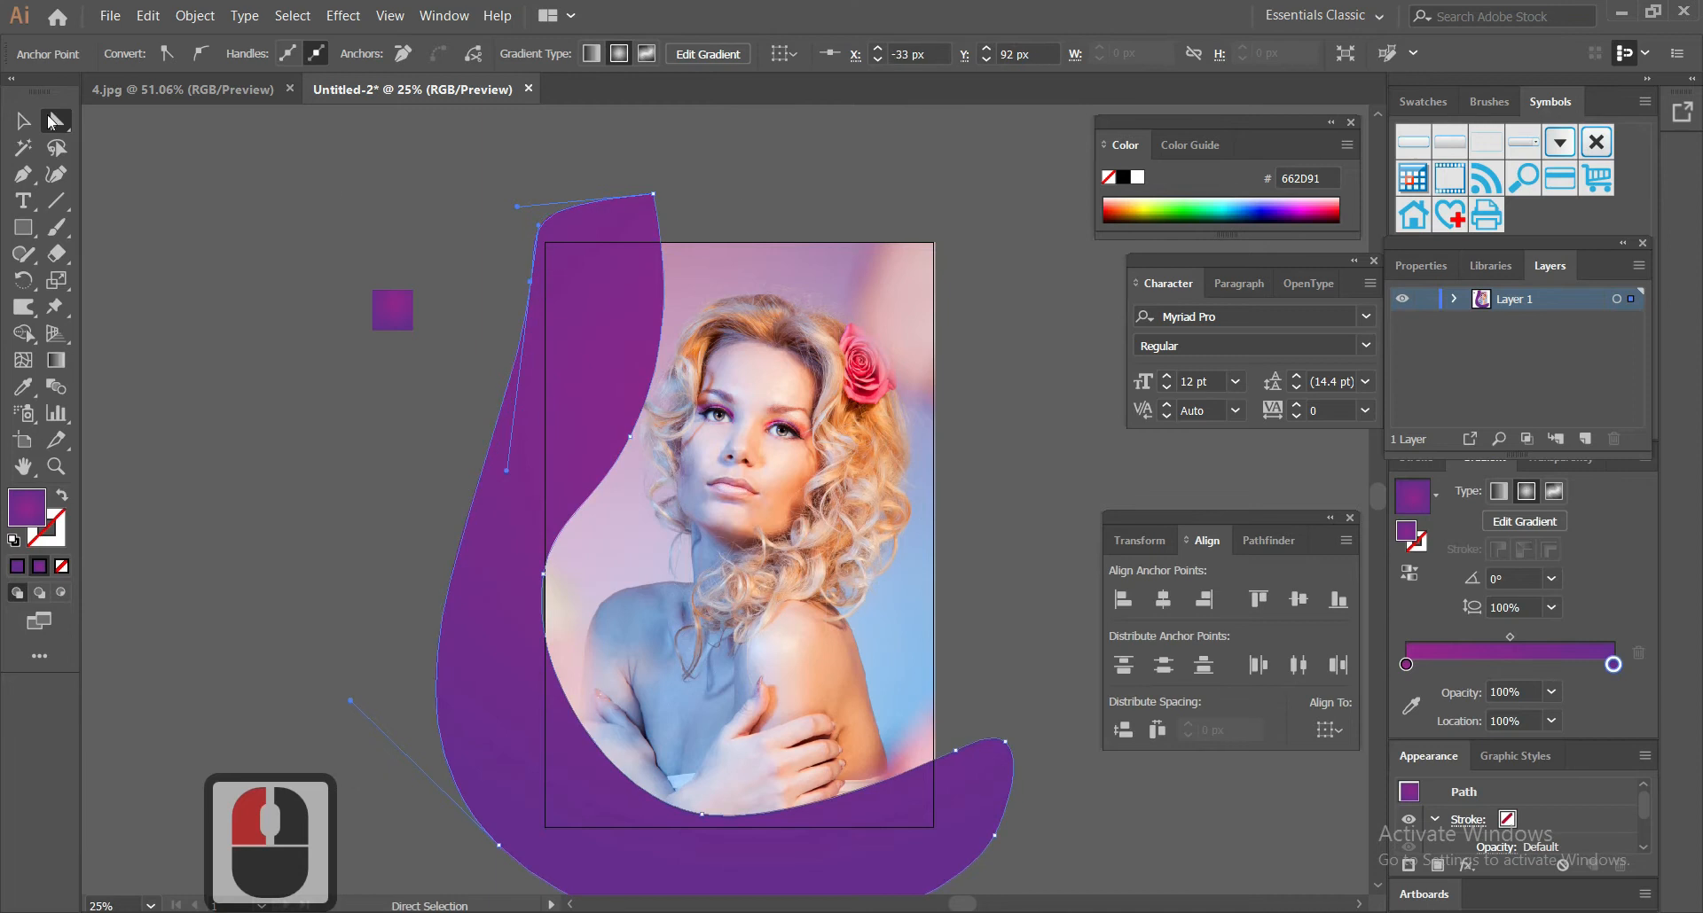
Step: Shift the purple shape slightly and move its top anchor left and down to narrow the upper end
left_click(23, 121)
left_click(619, 363)
left_click_drag(602, 355, 599, 352)
left_click(57, 121)
left_click_drag(658, 194, 583, 216)
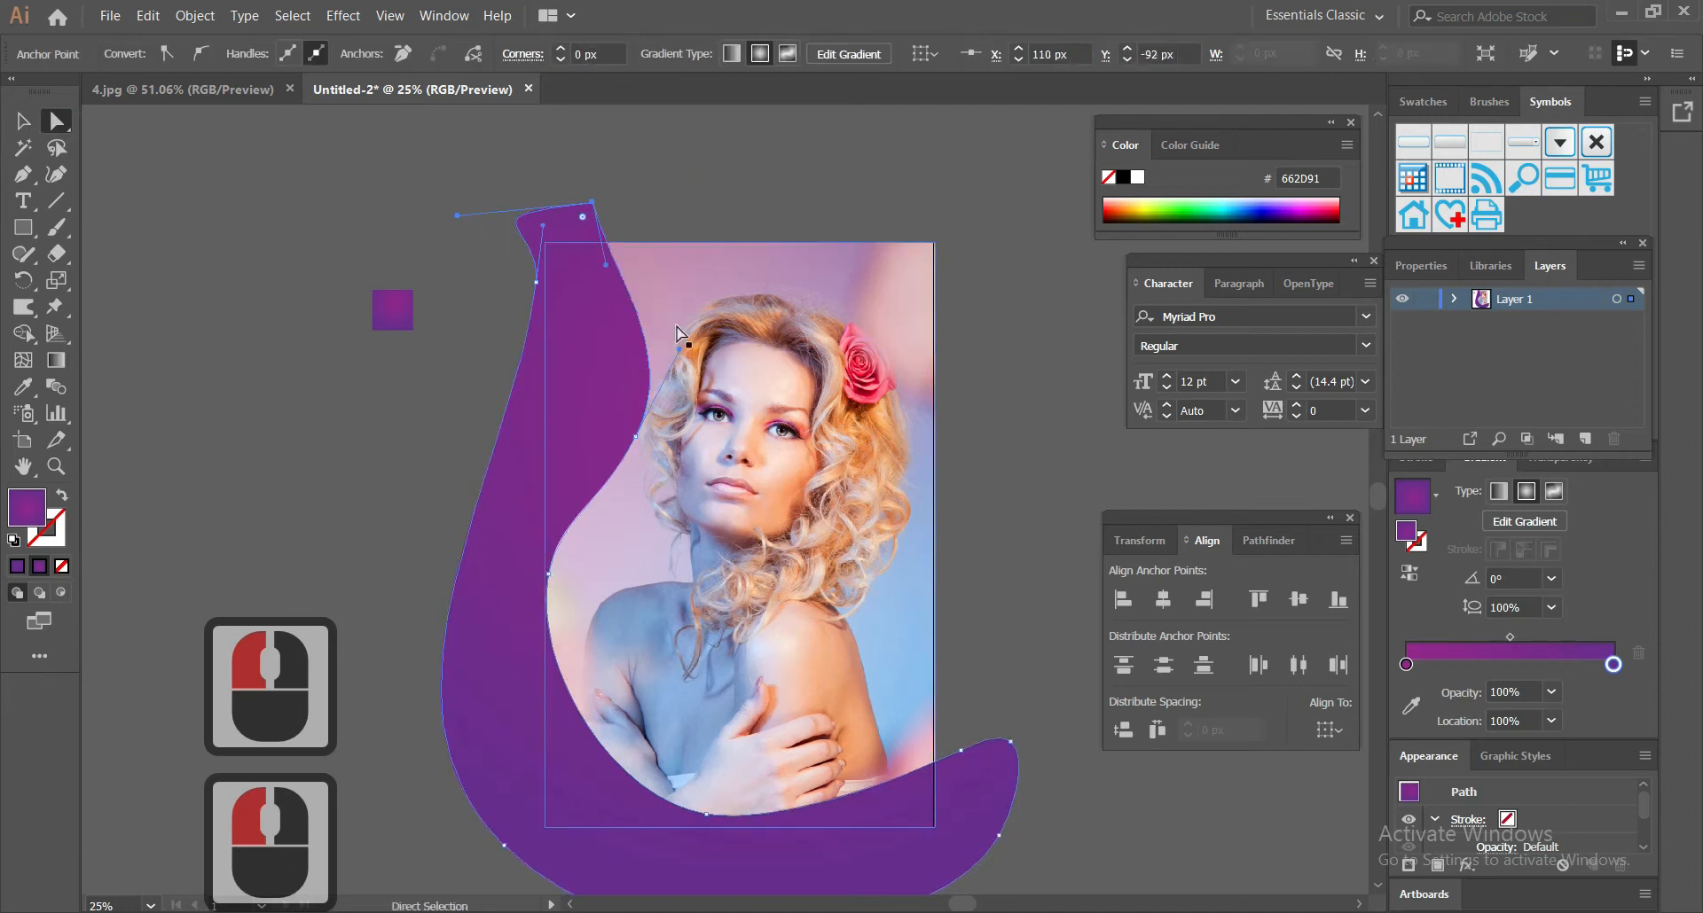
Step: Move the whole purple shape slightly right, then nudge it four steps back to the left
left_click(21, 121)
left_click(620, 354)
scroll(620, 354, "down", 8)
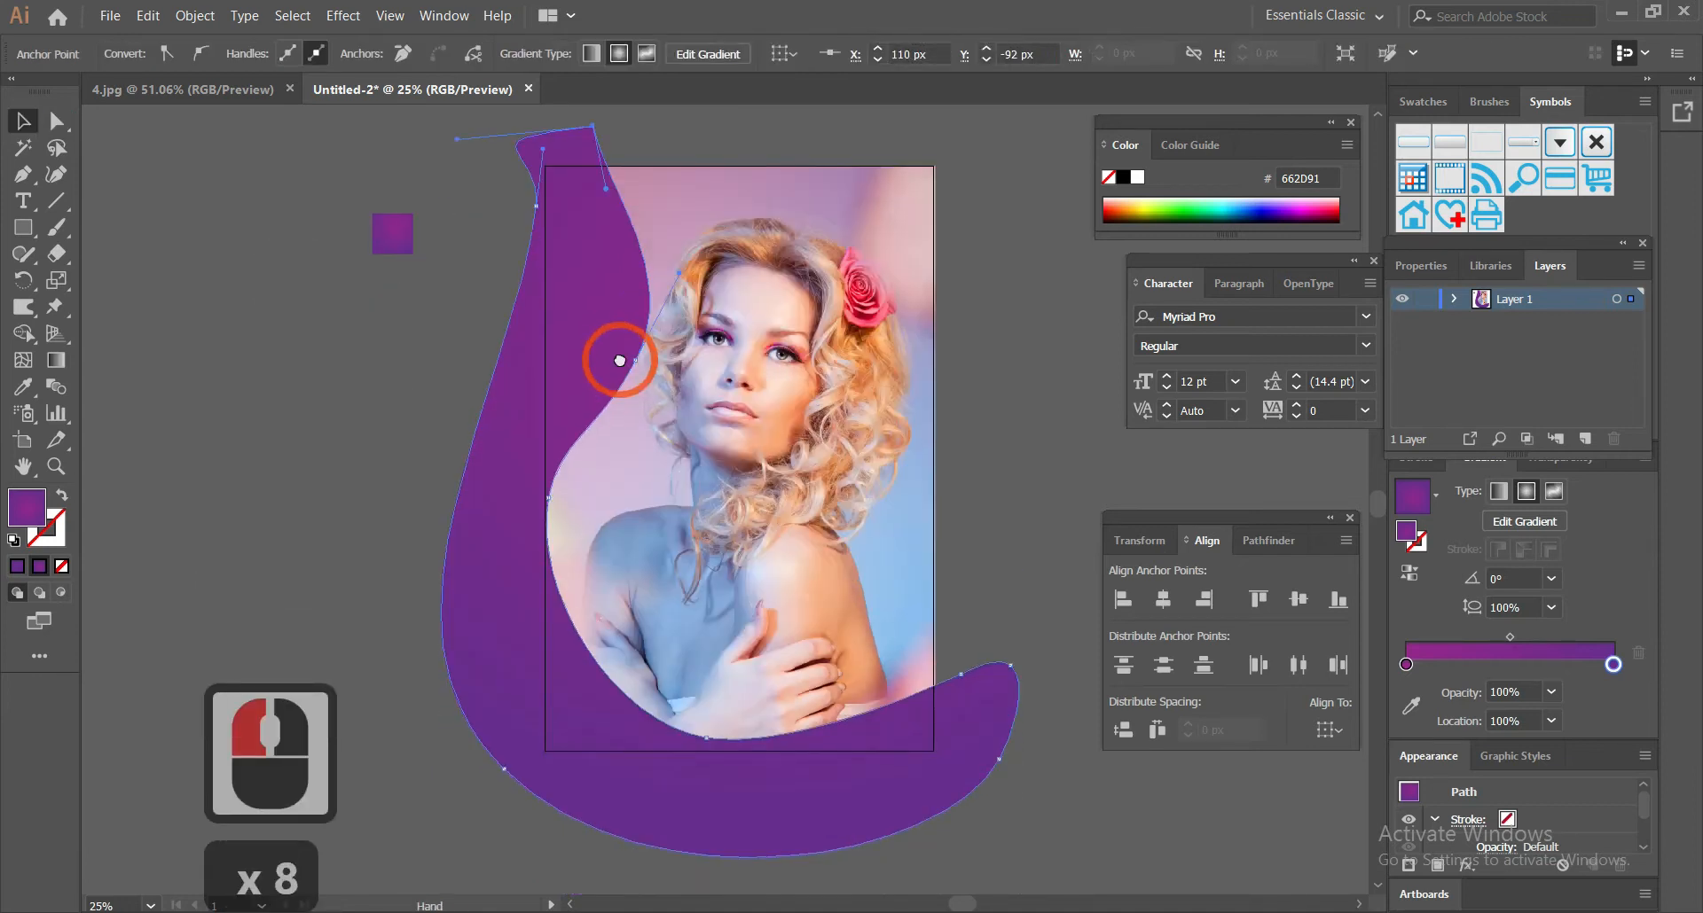
left_click_drag(594, 338, 604, 339)
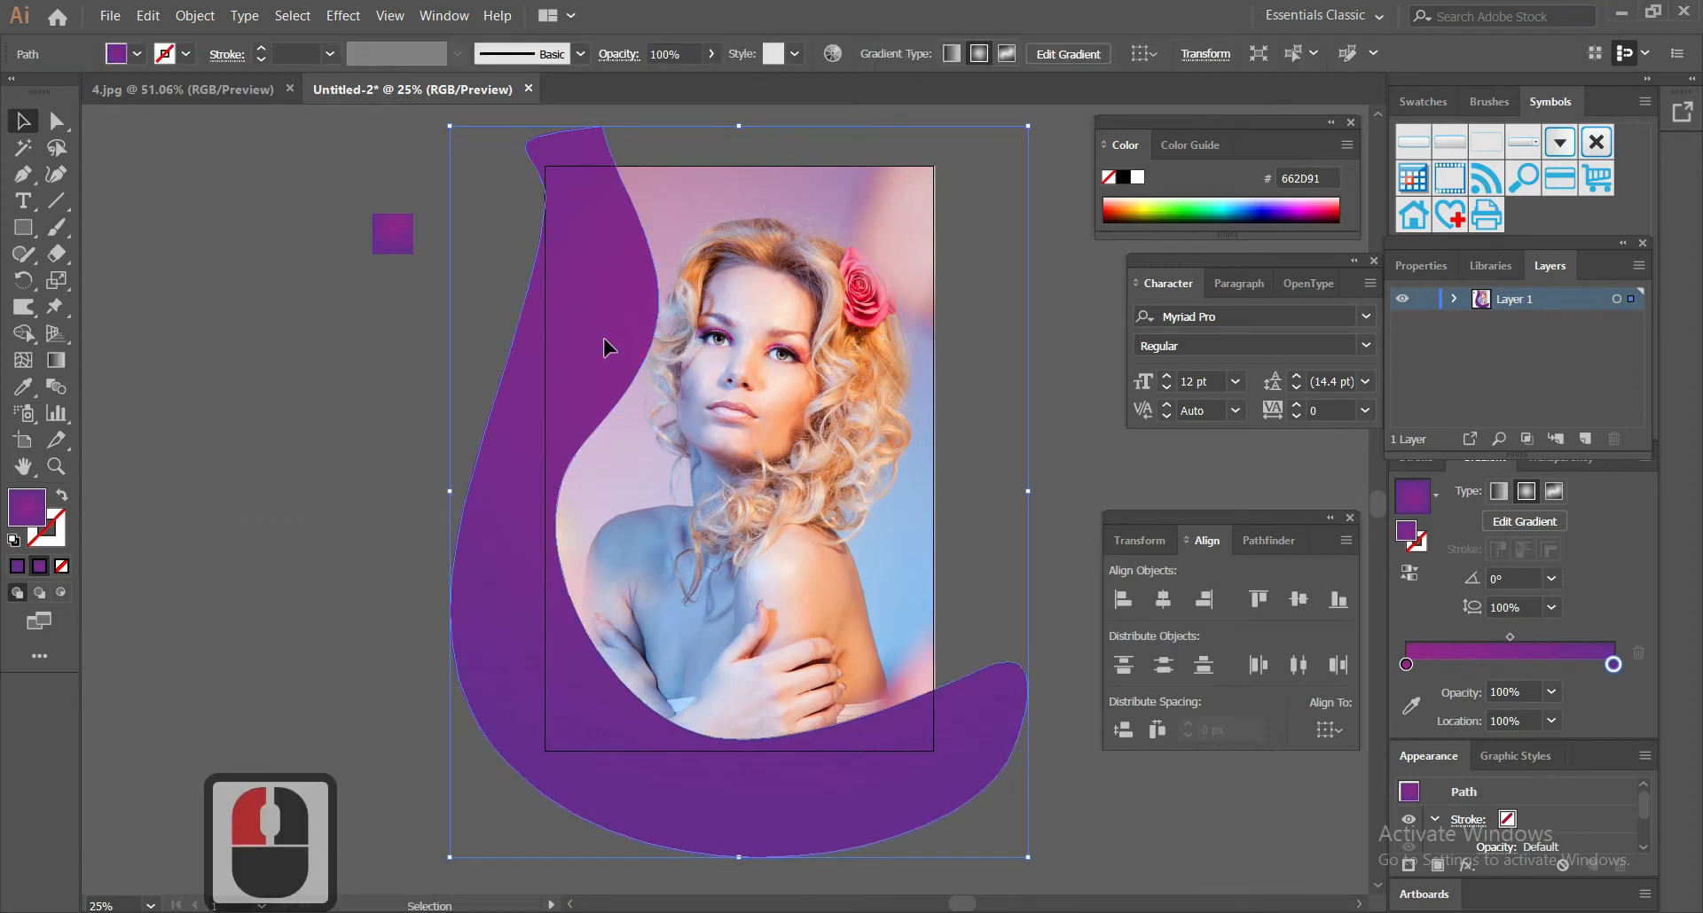
key("Left")
key("Left")
key("Left")
key("Left")
Step: Expand Layer 1 and lock the background portrait image
key("t")
left_click(453, 418)
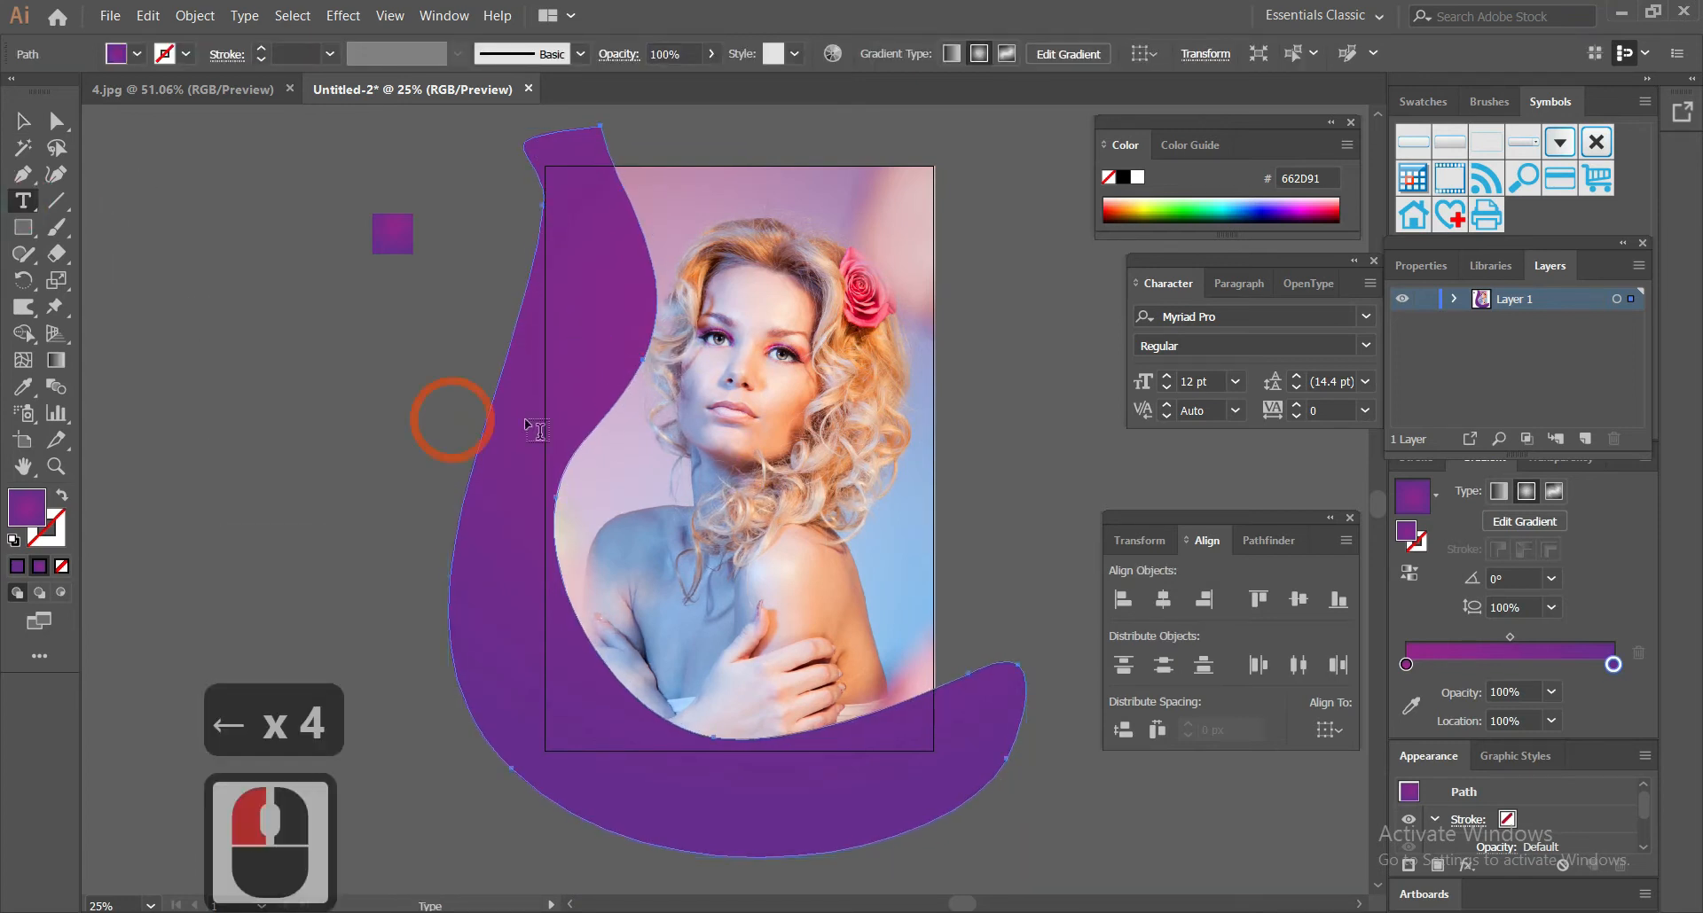
left_click(23, 124)
left_click(780, 355)
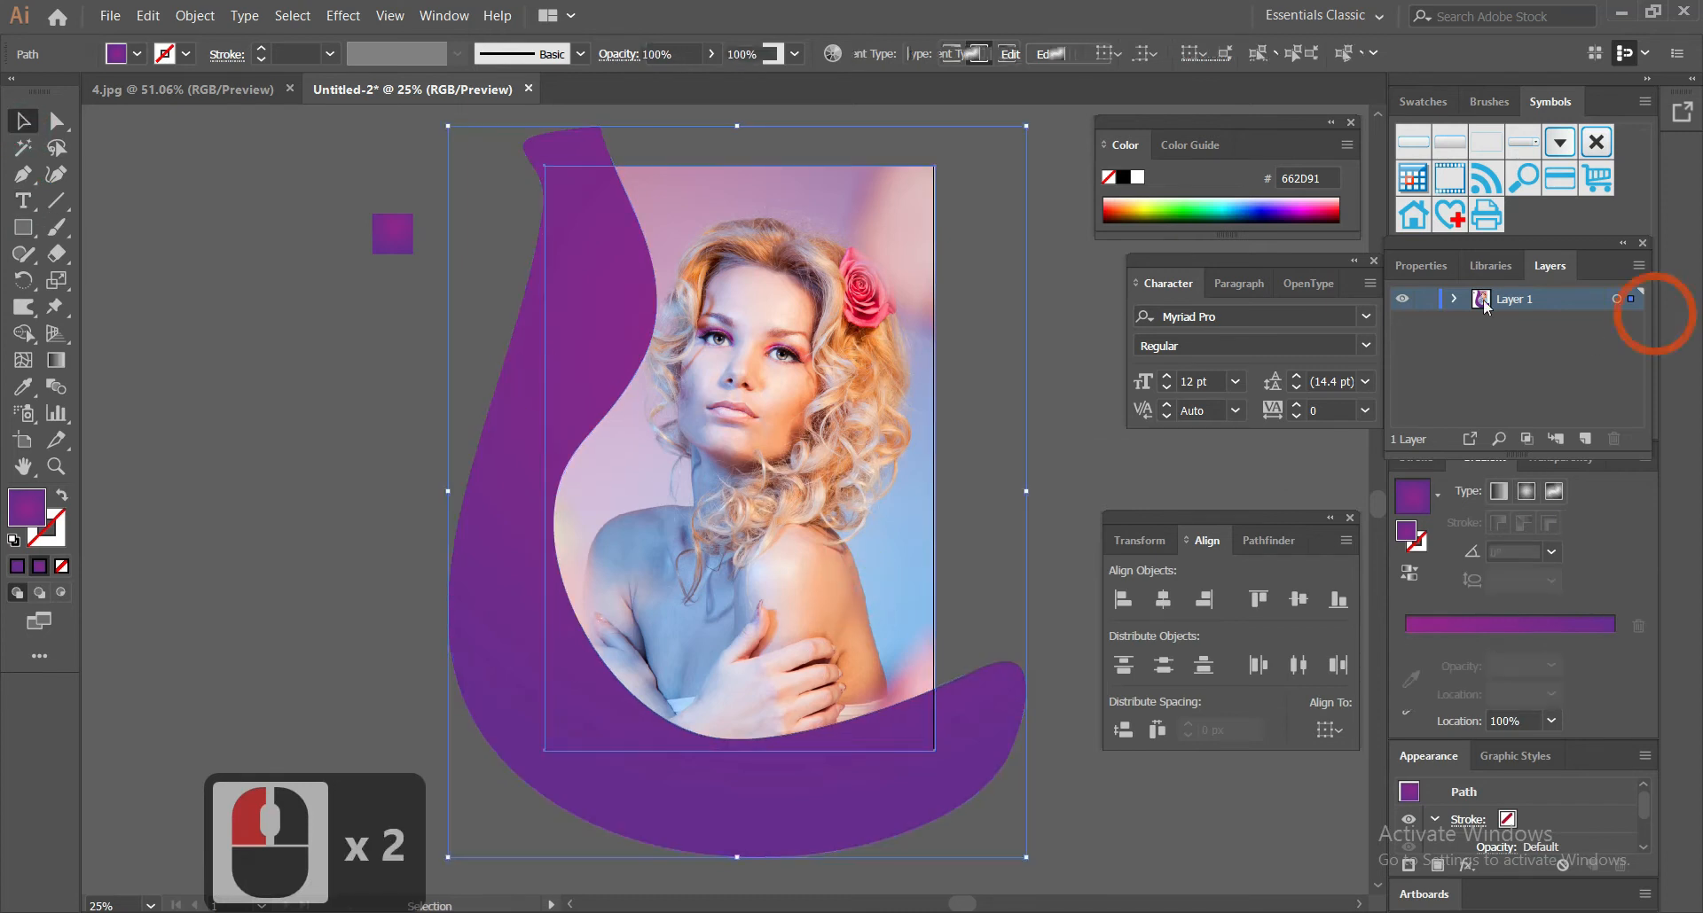
left_click(1453, 299)
left_click(1425, 369)
key("space")
left_click_drag(839, 344, 907, 340)
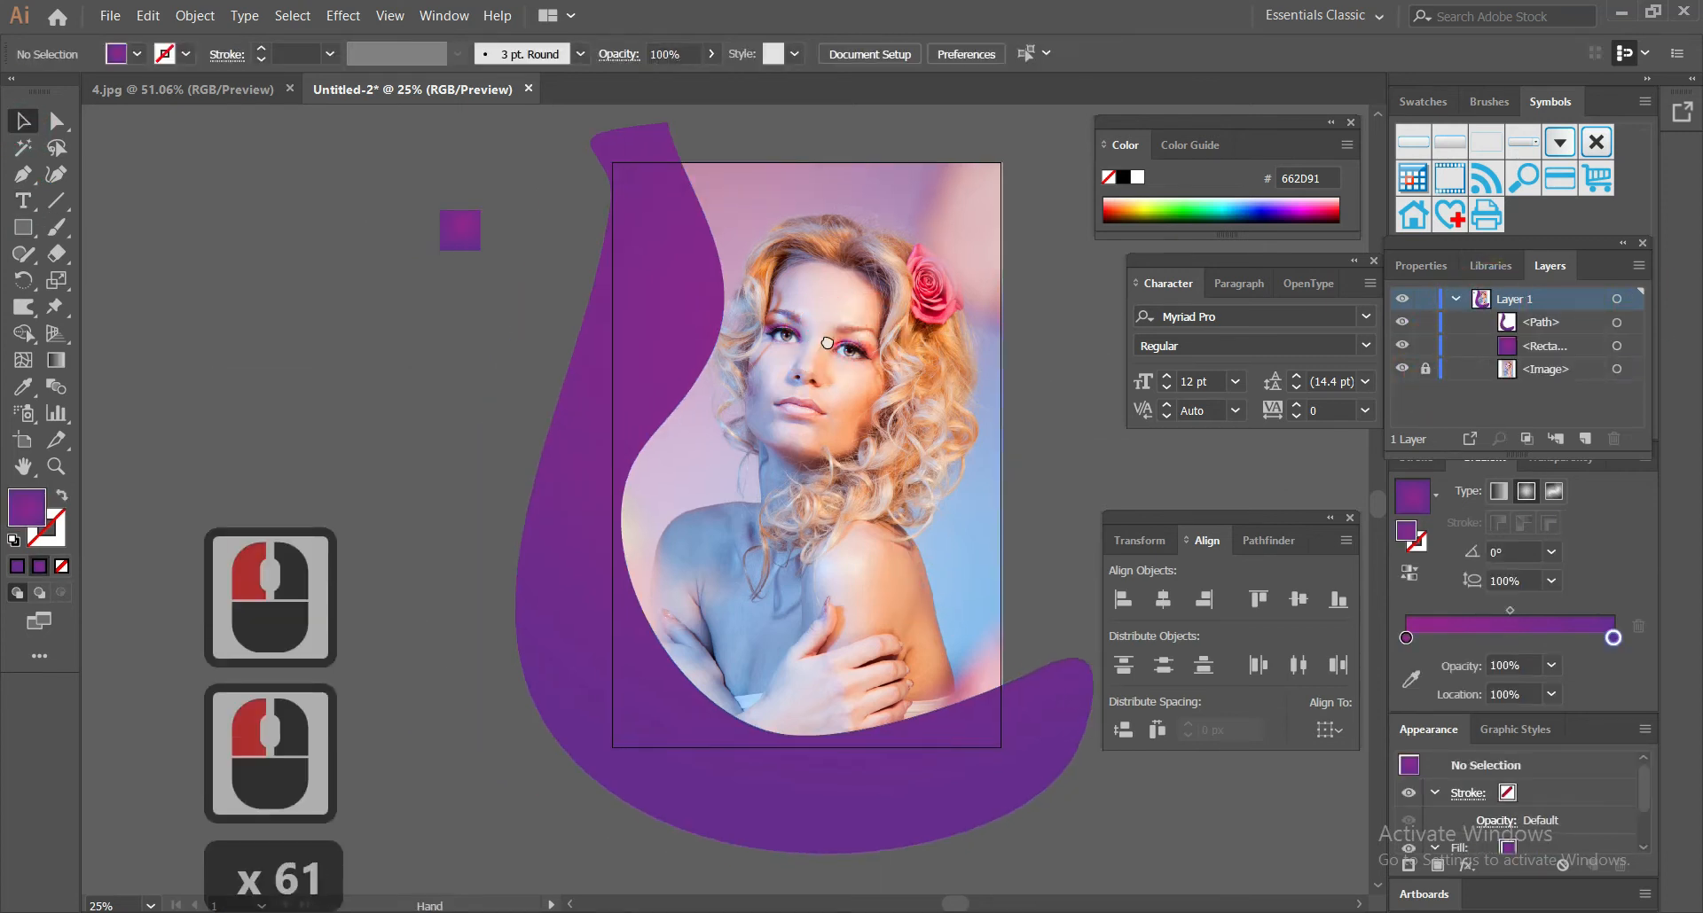
Step: Copy "beauty salon" from the Notepad file and paste it as point text over the lower part of the portrait
key("t")
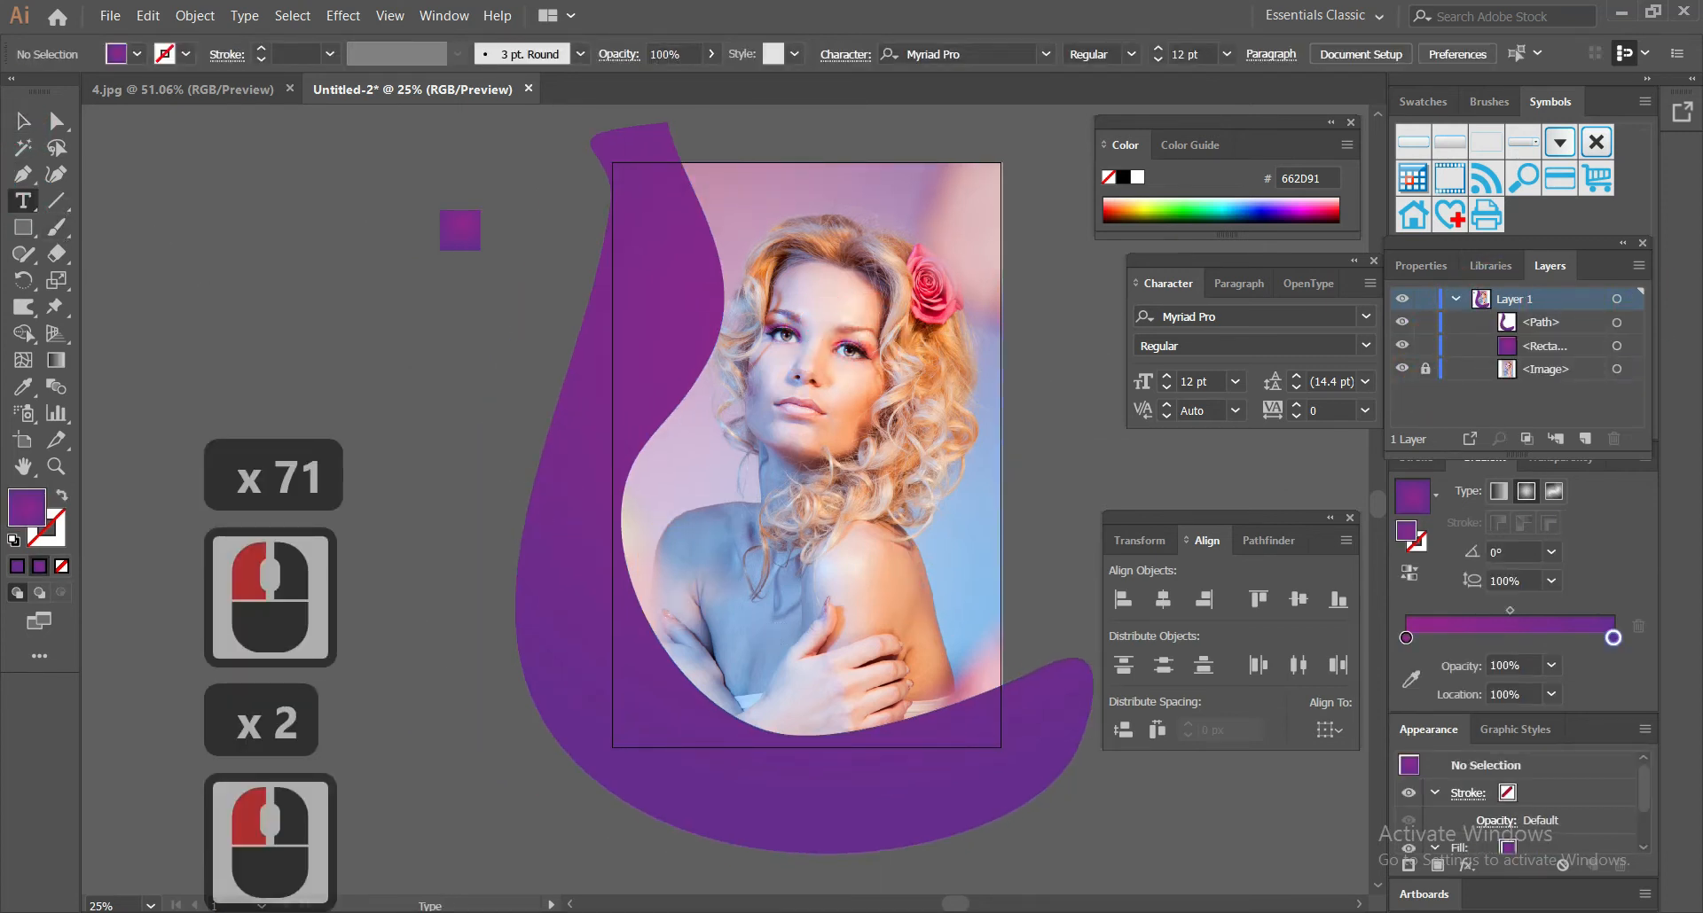
left_click(896, 905)
left_click_drag(335, 216, 439, 217)
right_click(407, 218)
left_click(466, 266)
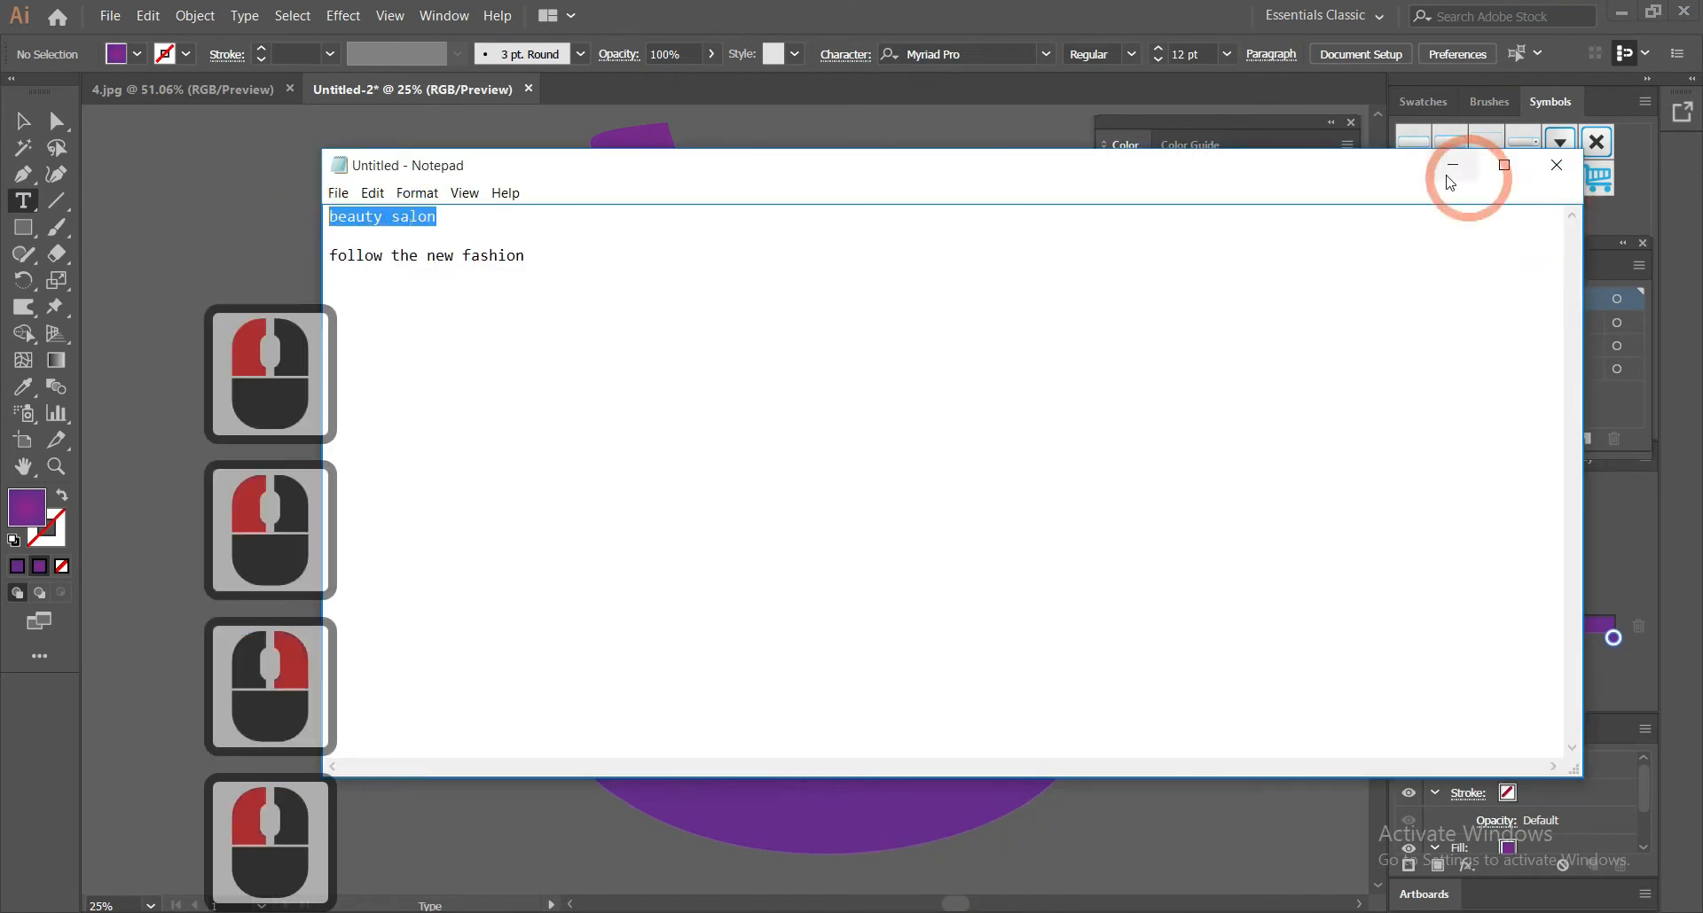
left_click(1453, 165)
left_click(676, 635)
key("ctrl+v")
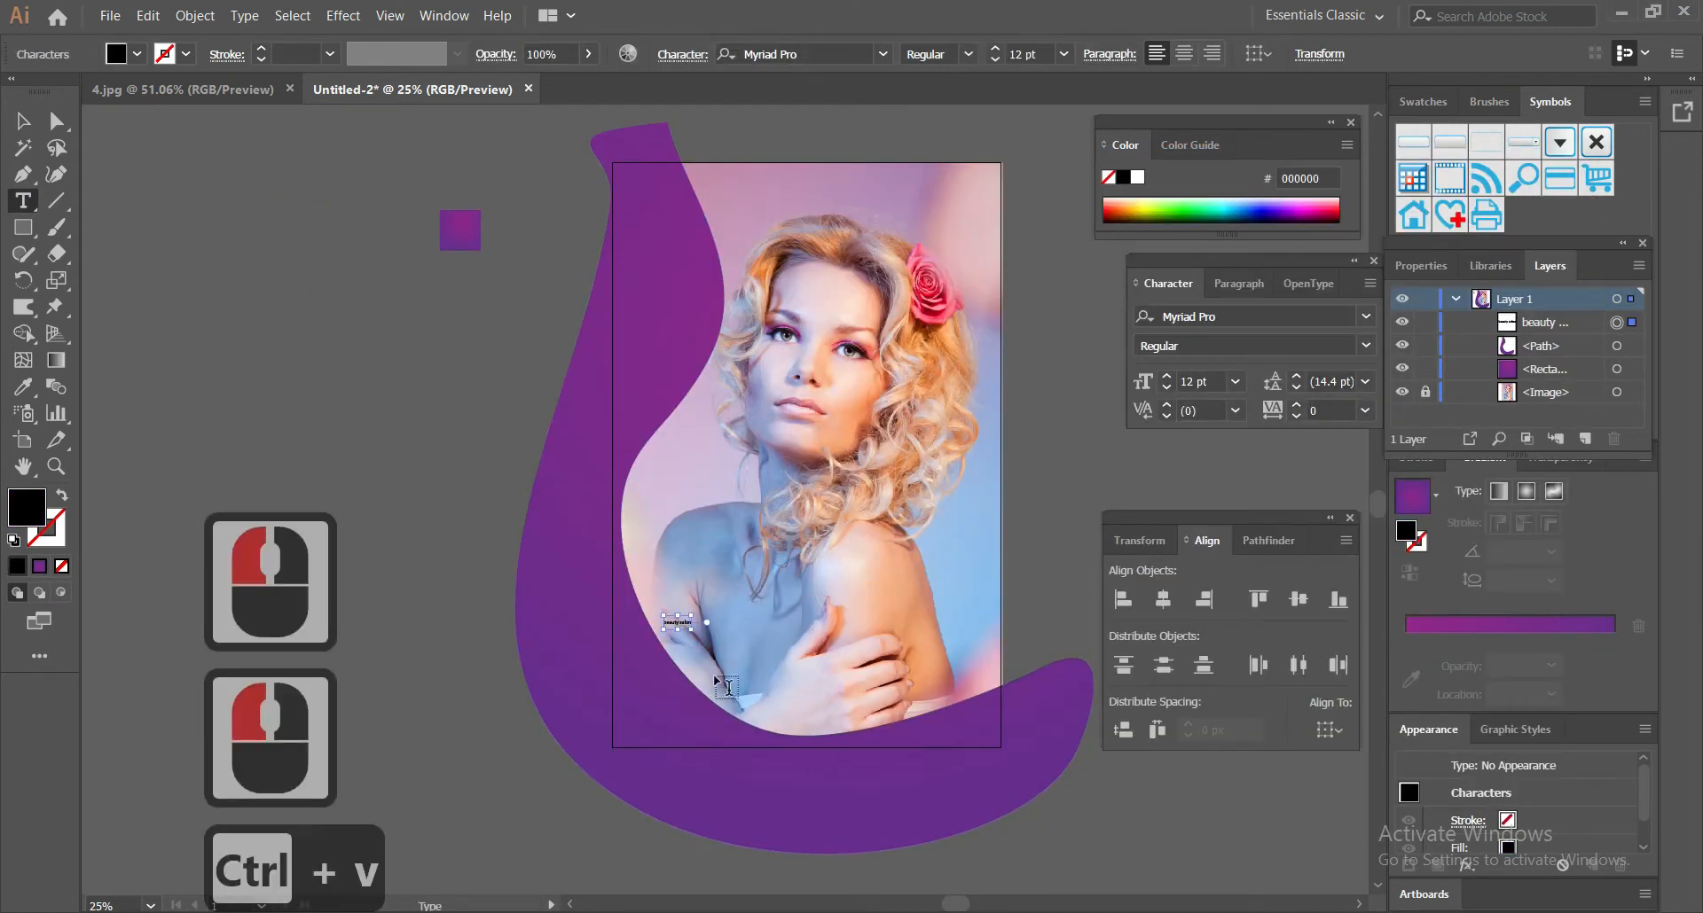
Step: Enlarge the "beauty salon" text to about 161.75 pt so it spans the lower part of the artboard
left_click(692, 636, "ctrl")
left_click_drag(692, 635, 864, 661)
left_click_drag(583, 608, 869, 655)
Step: Convert the "beauty salon" text to uppercase and break it onto two lines between the words
left_click(244, 15)
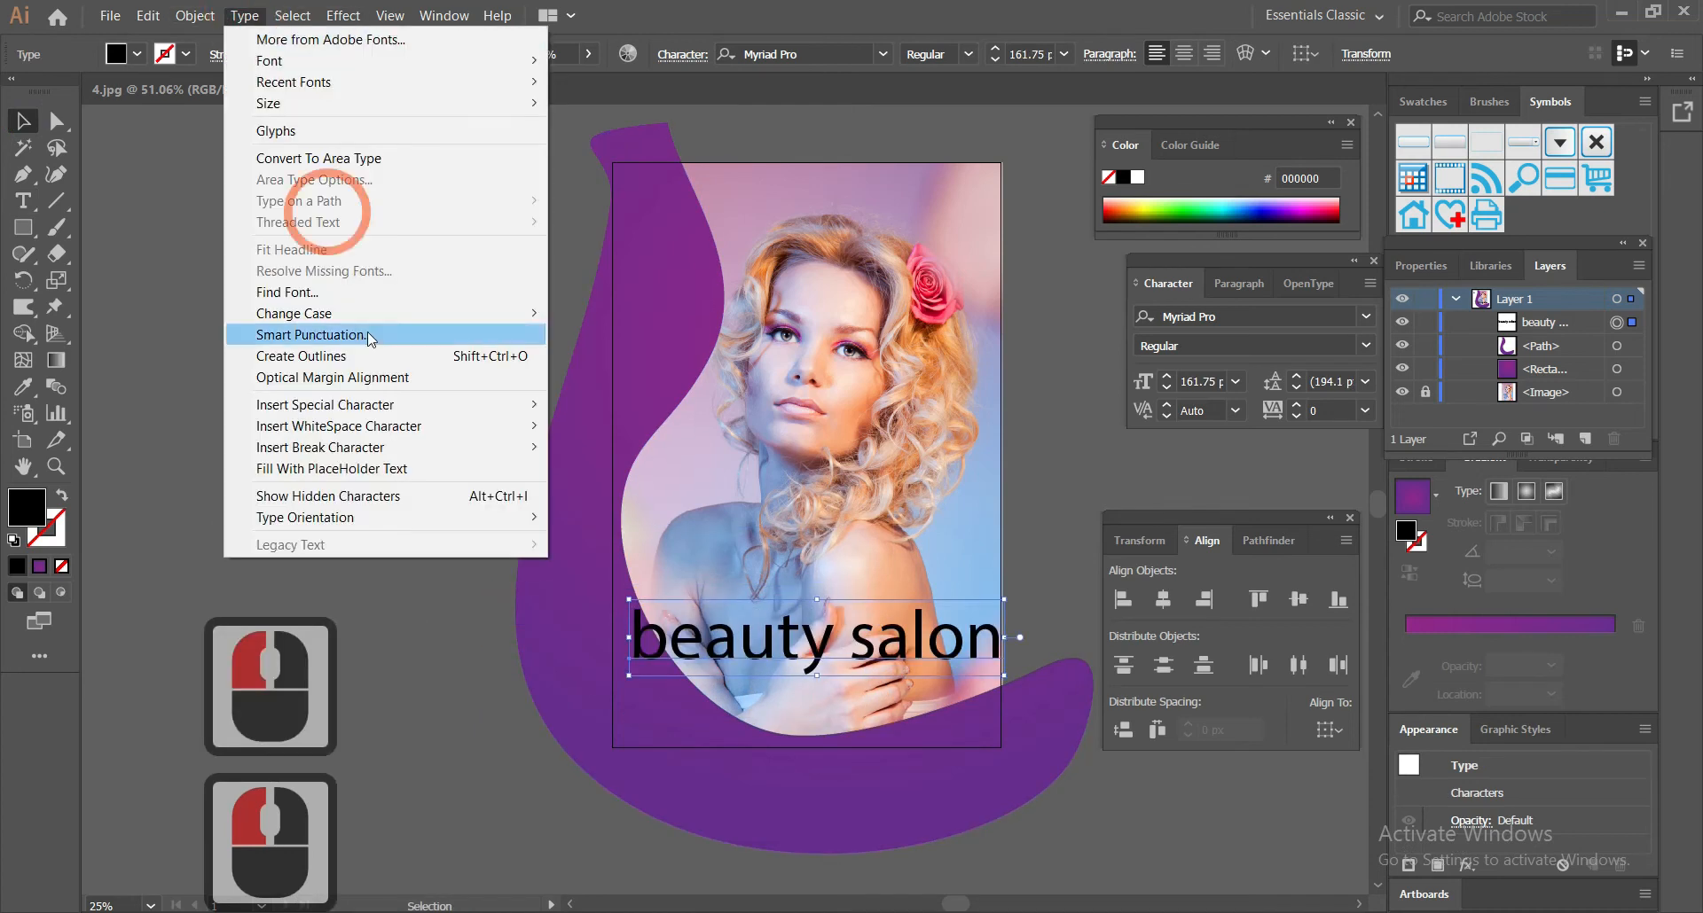
mouse_move(496, 313)
left_click(631, 313)
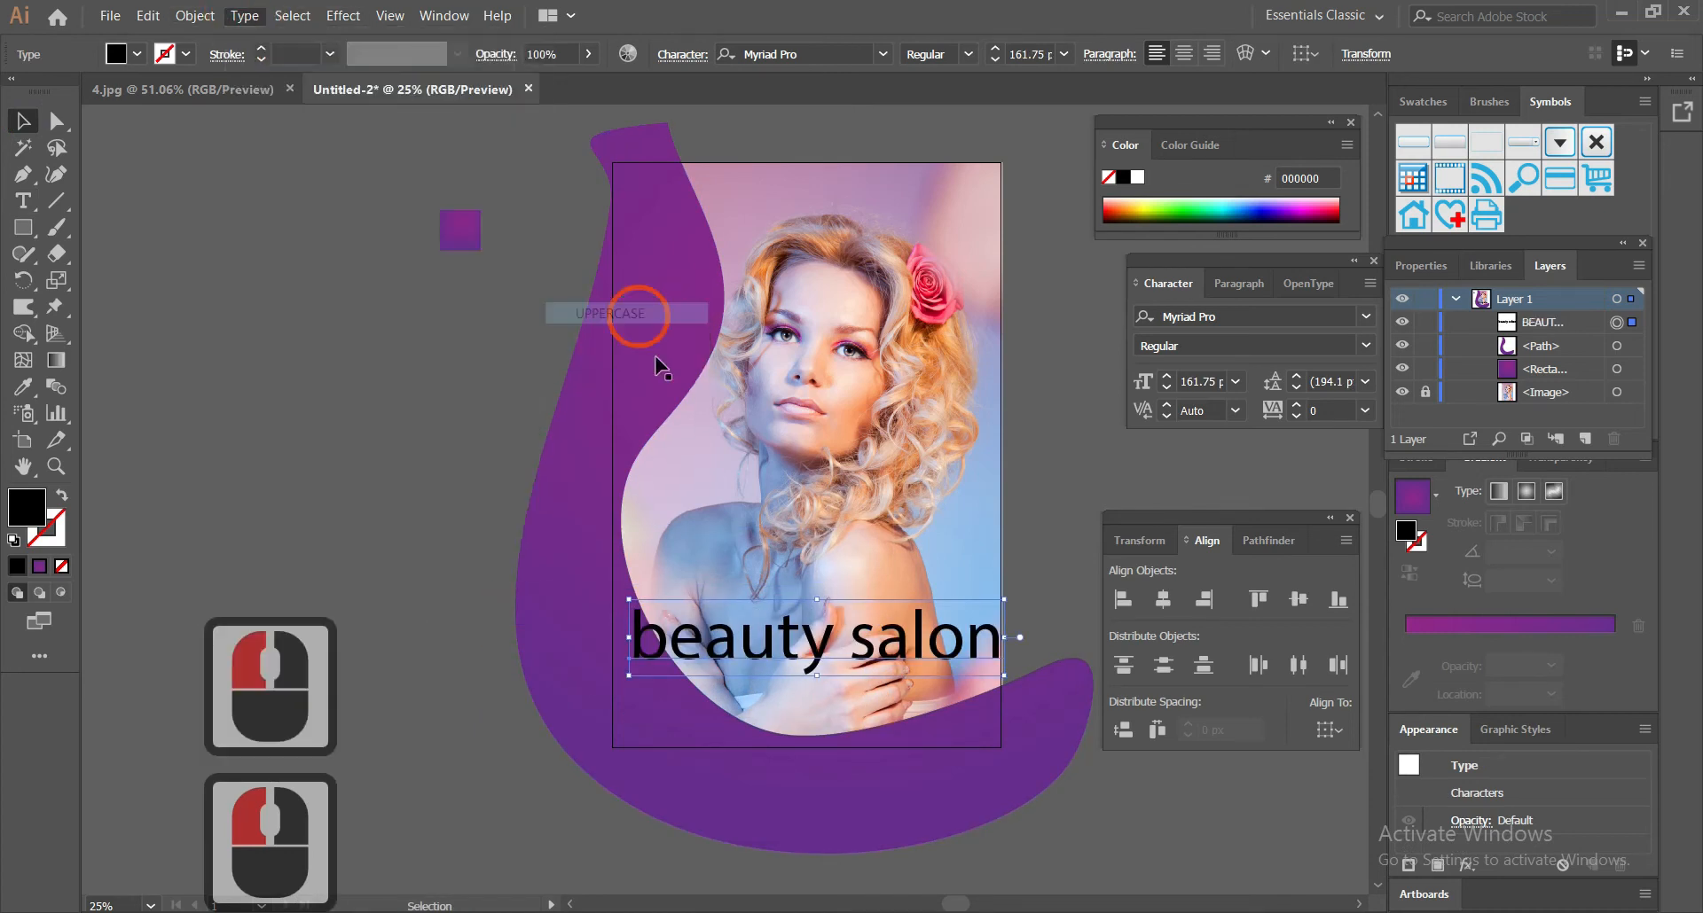
double_click(889, 636)
key("BackSpace")
key("Return")
Step: Set the leading of the whole two-line title to 120 pt
left_click_drag(826, 722, 569, 558)
left_click(1332, 382)
scroll(1332, 381, "down", 2, "shift")
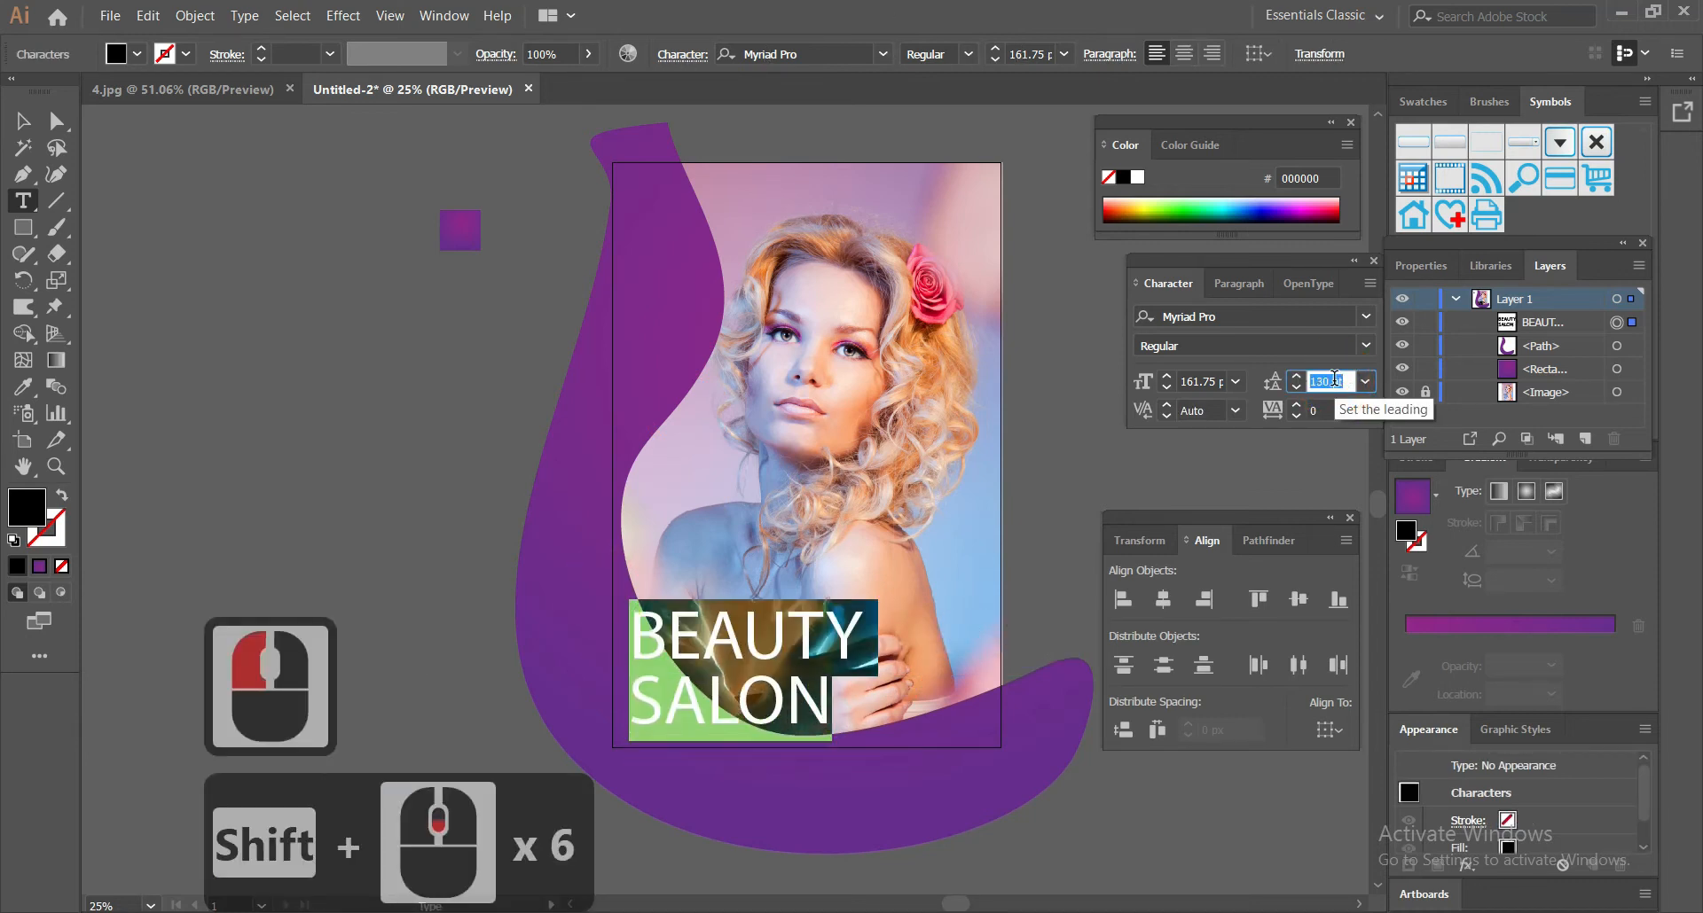
scroll(1335, 378, "down", 4, "shift")
scroll(1334, 378, "down", 2, "shift")
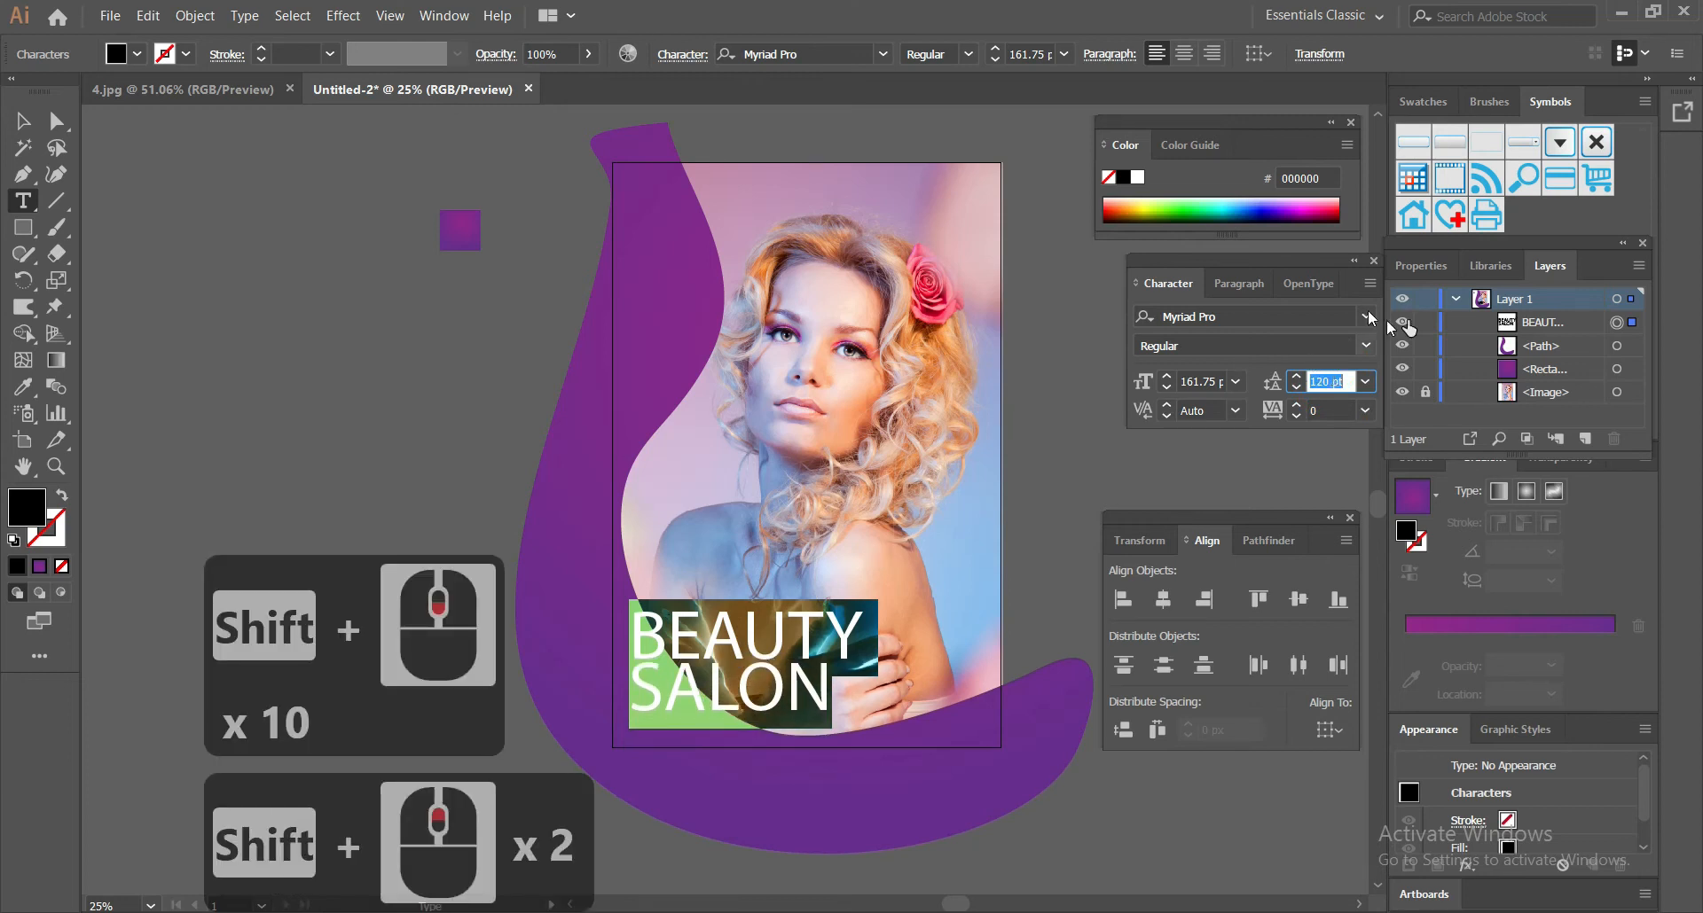
Step: Change the title's font to Leonita DEMO
left_click(1366, 317)
scroll(1474, 607, "down", 3)
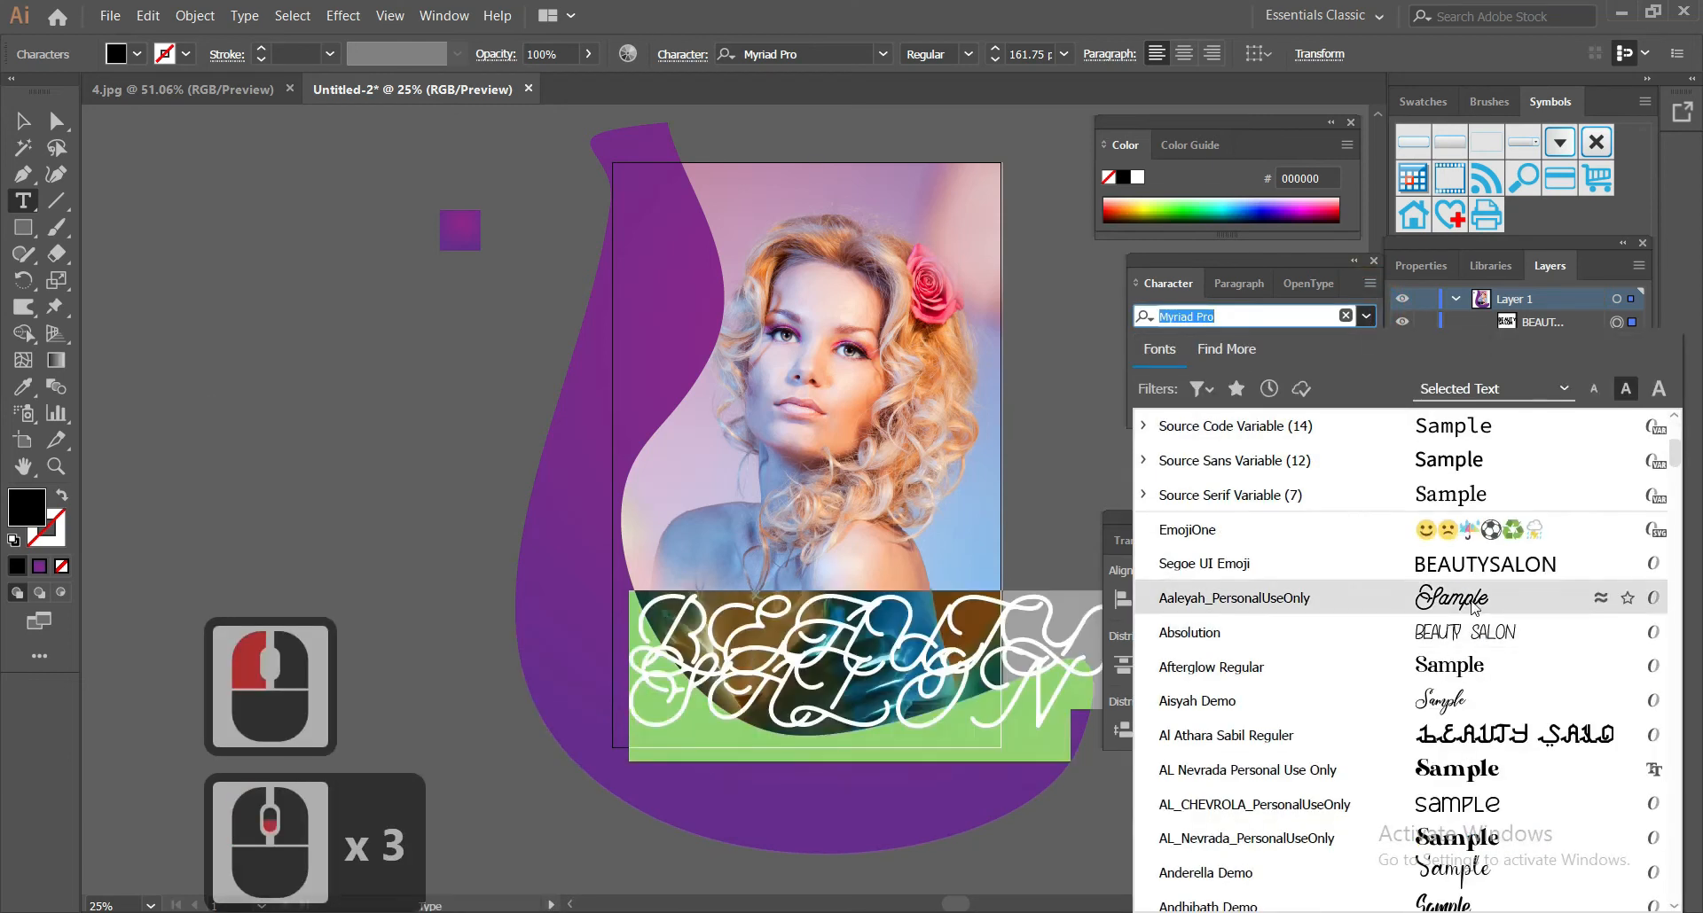
scroll(1474, 608, "down", 8)
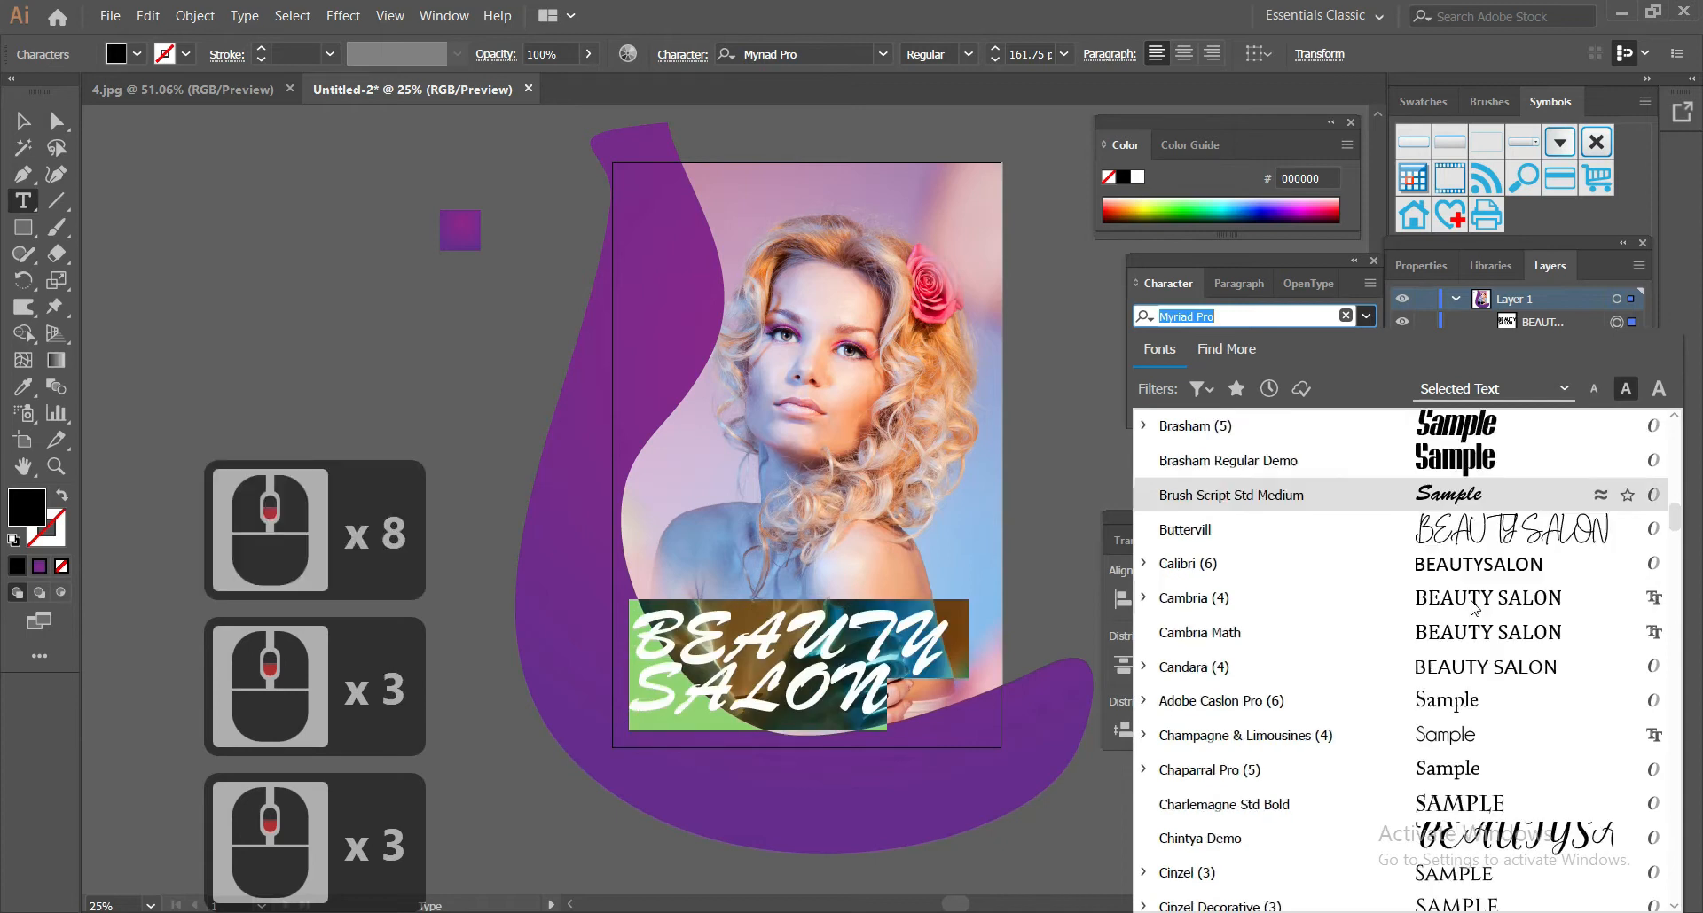
scroll(1474, 608, "down", 2)
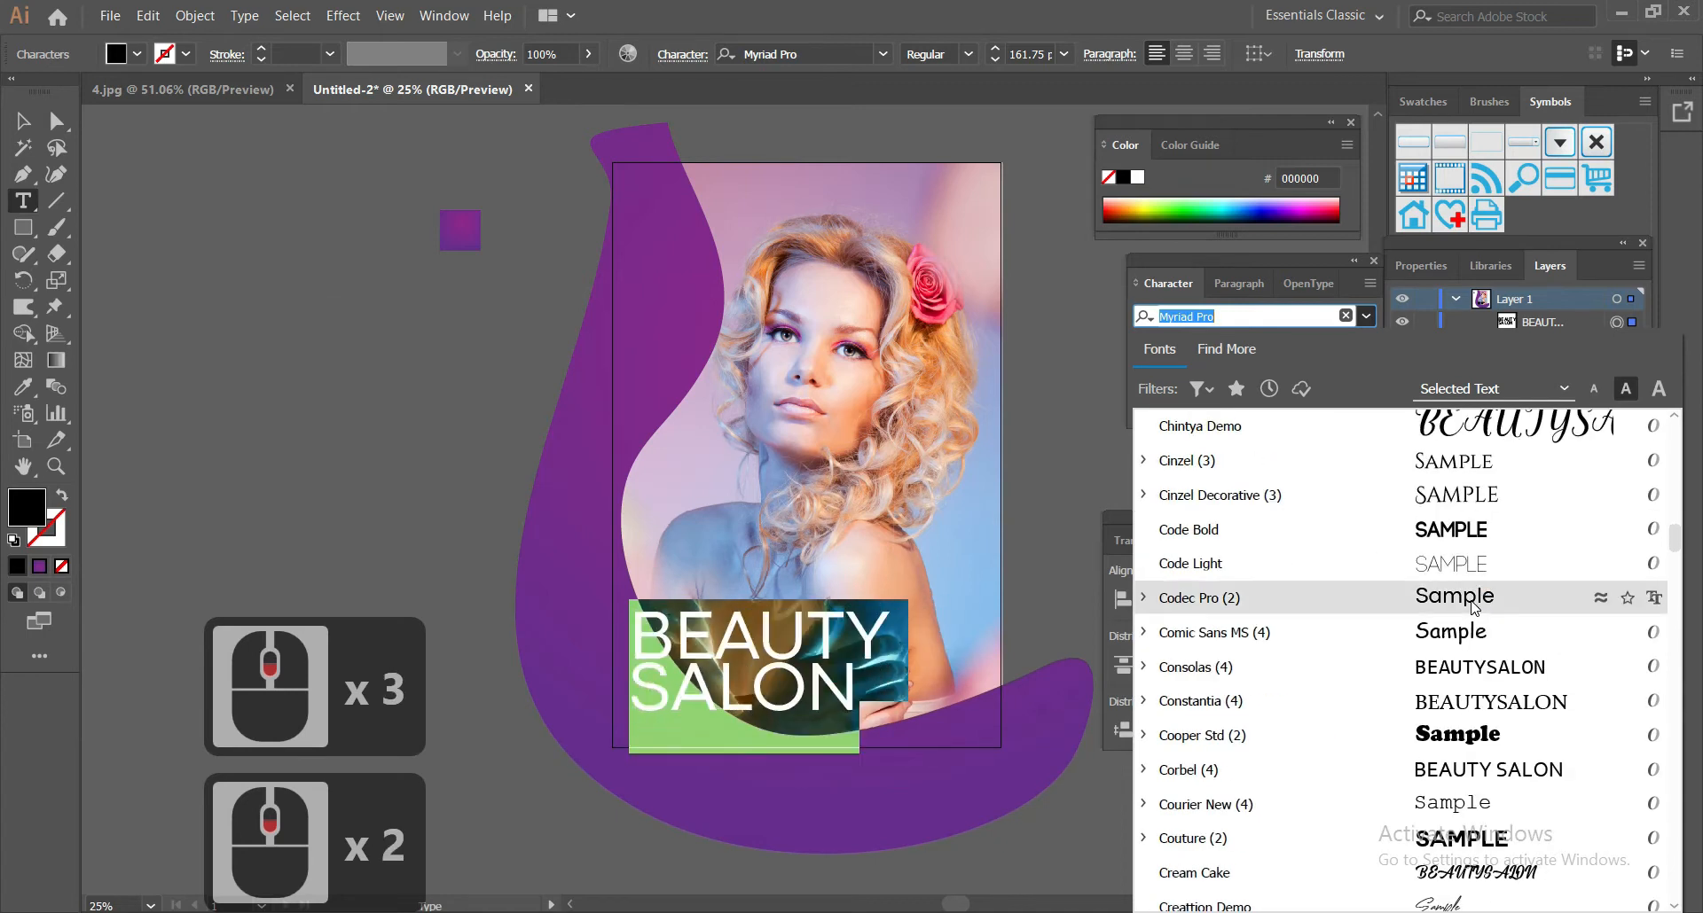
scroll(1473, 607, "down", 1)
scroll(1474, 608, "down", 2)
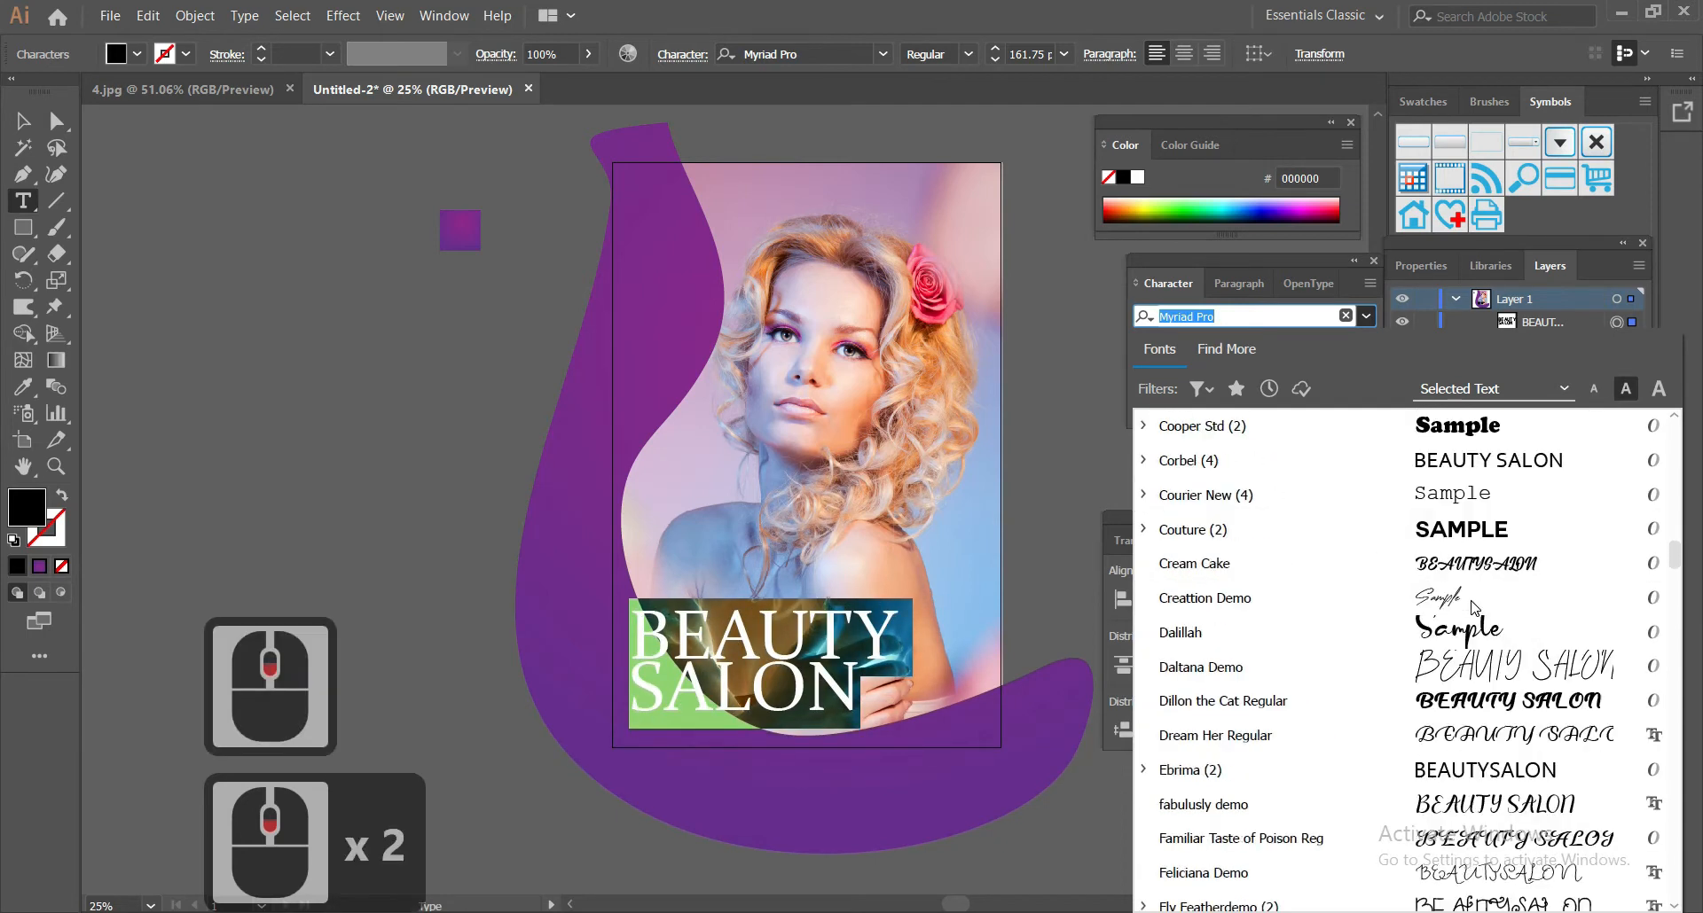
scroll(1474, 607, "down", 5)
scroll(1474, 608, "down", 9)
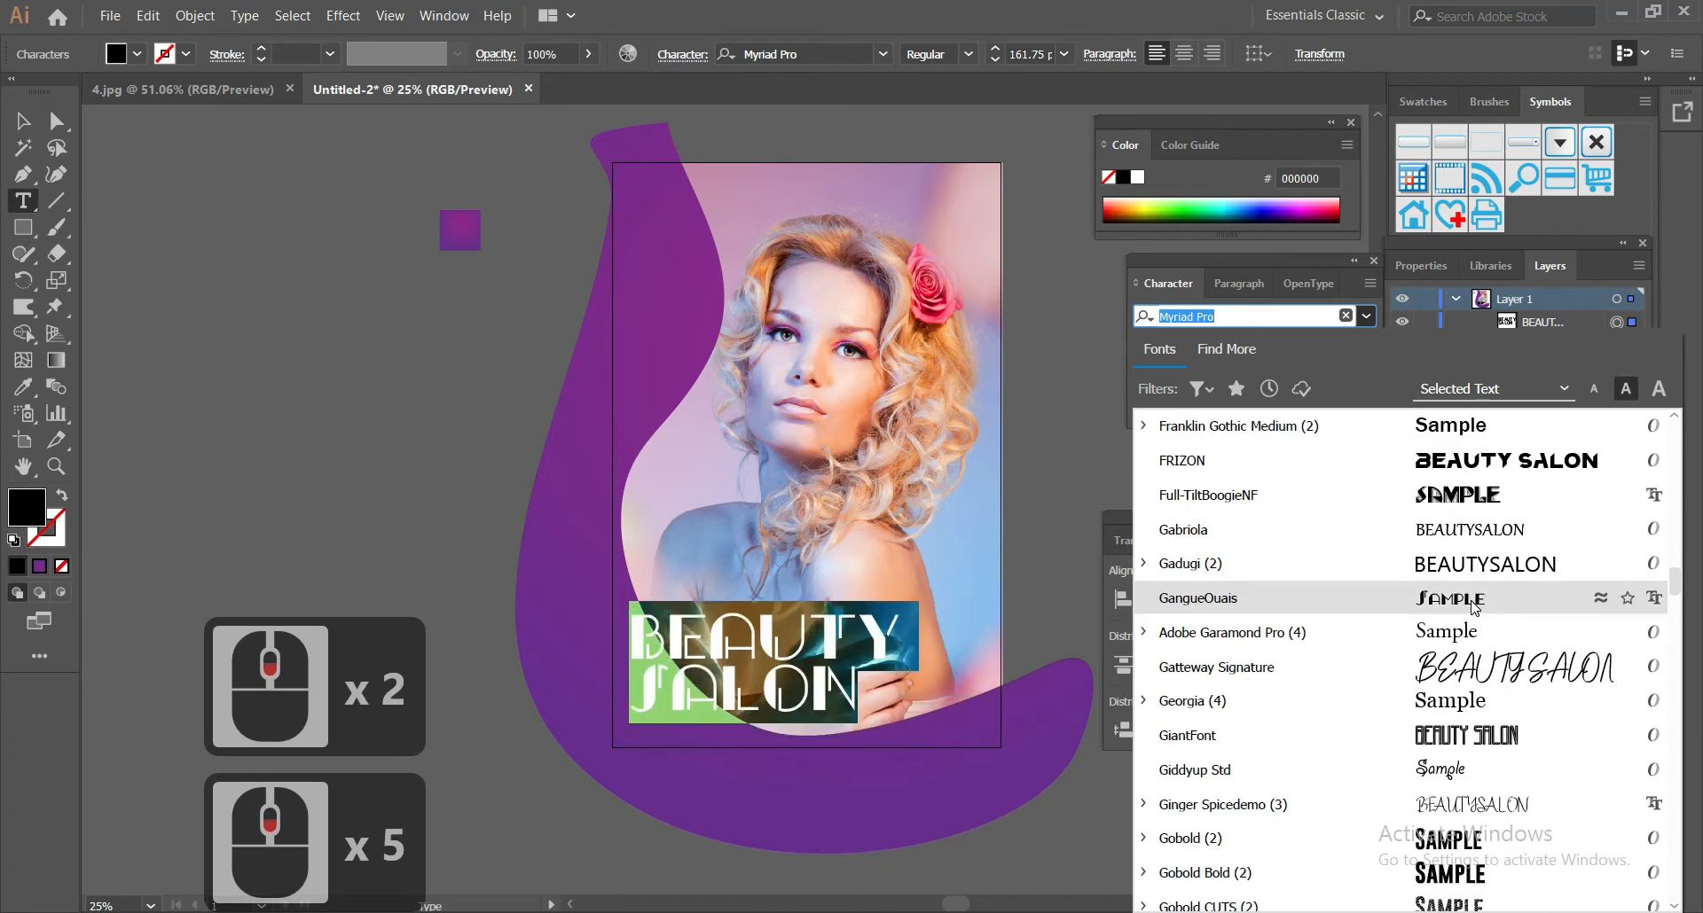
scroll(1474, 607, "down", 2)
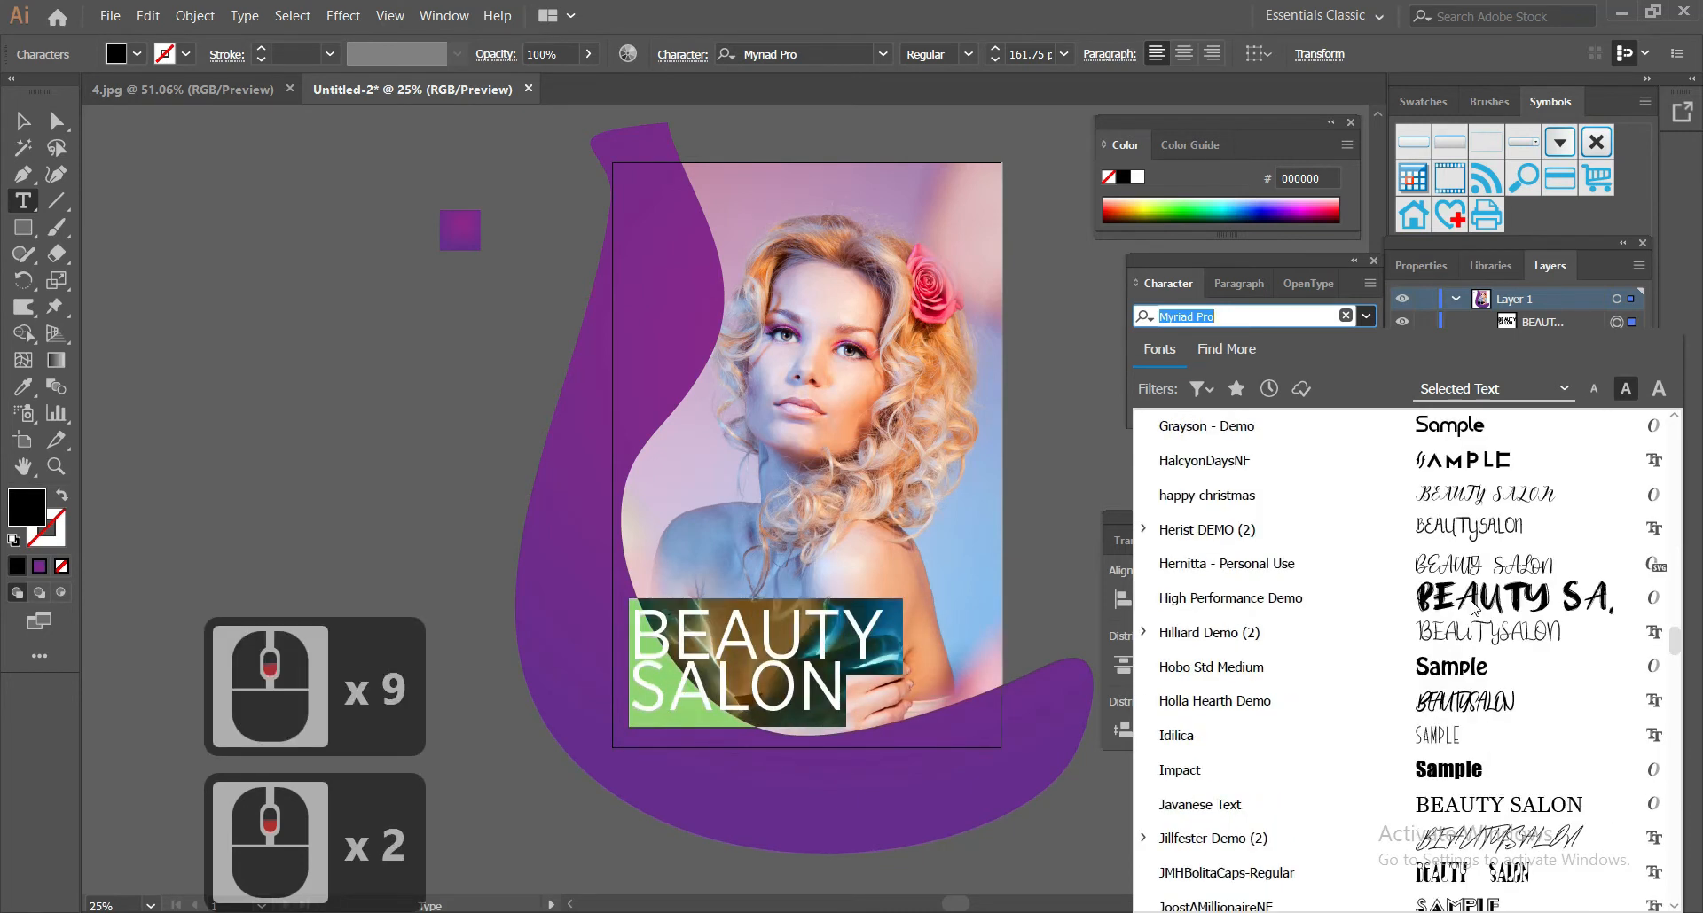
scroll(1474, 608, "down", 2)
scroll(1432, 572, "down", 3)
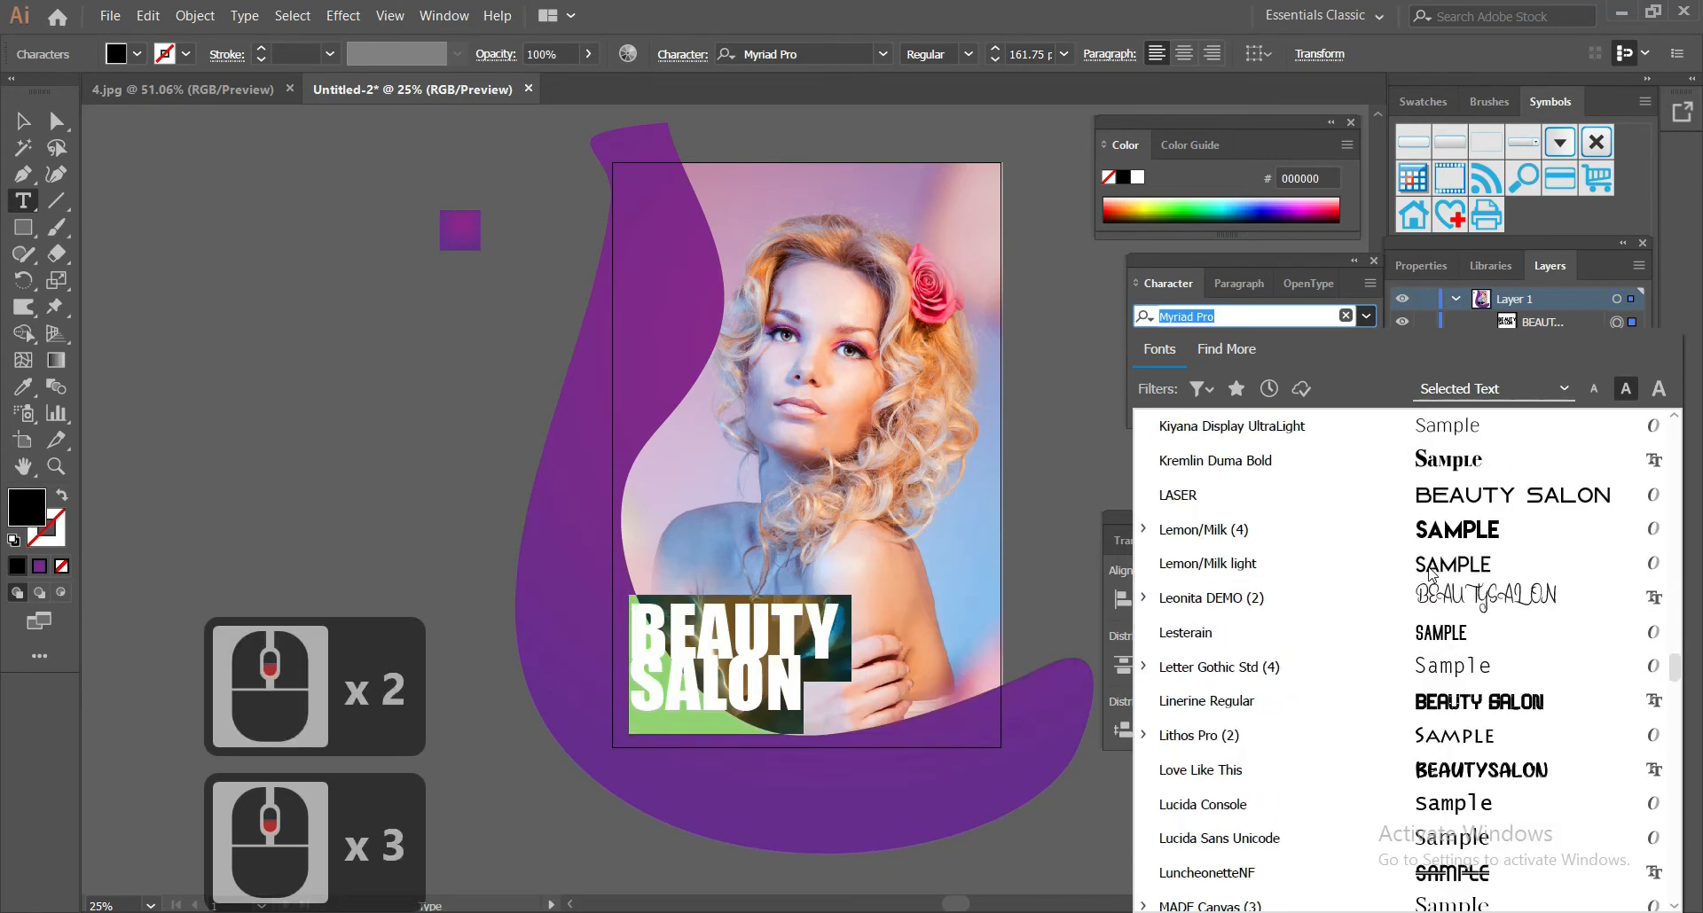
left_click(1429, 610)
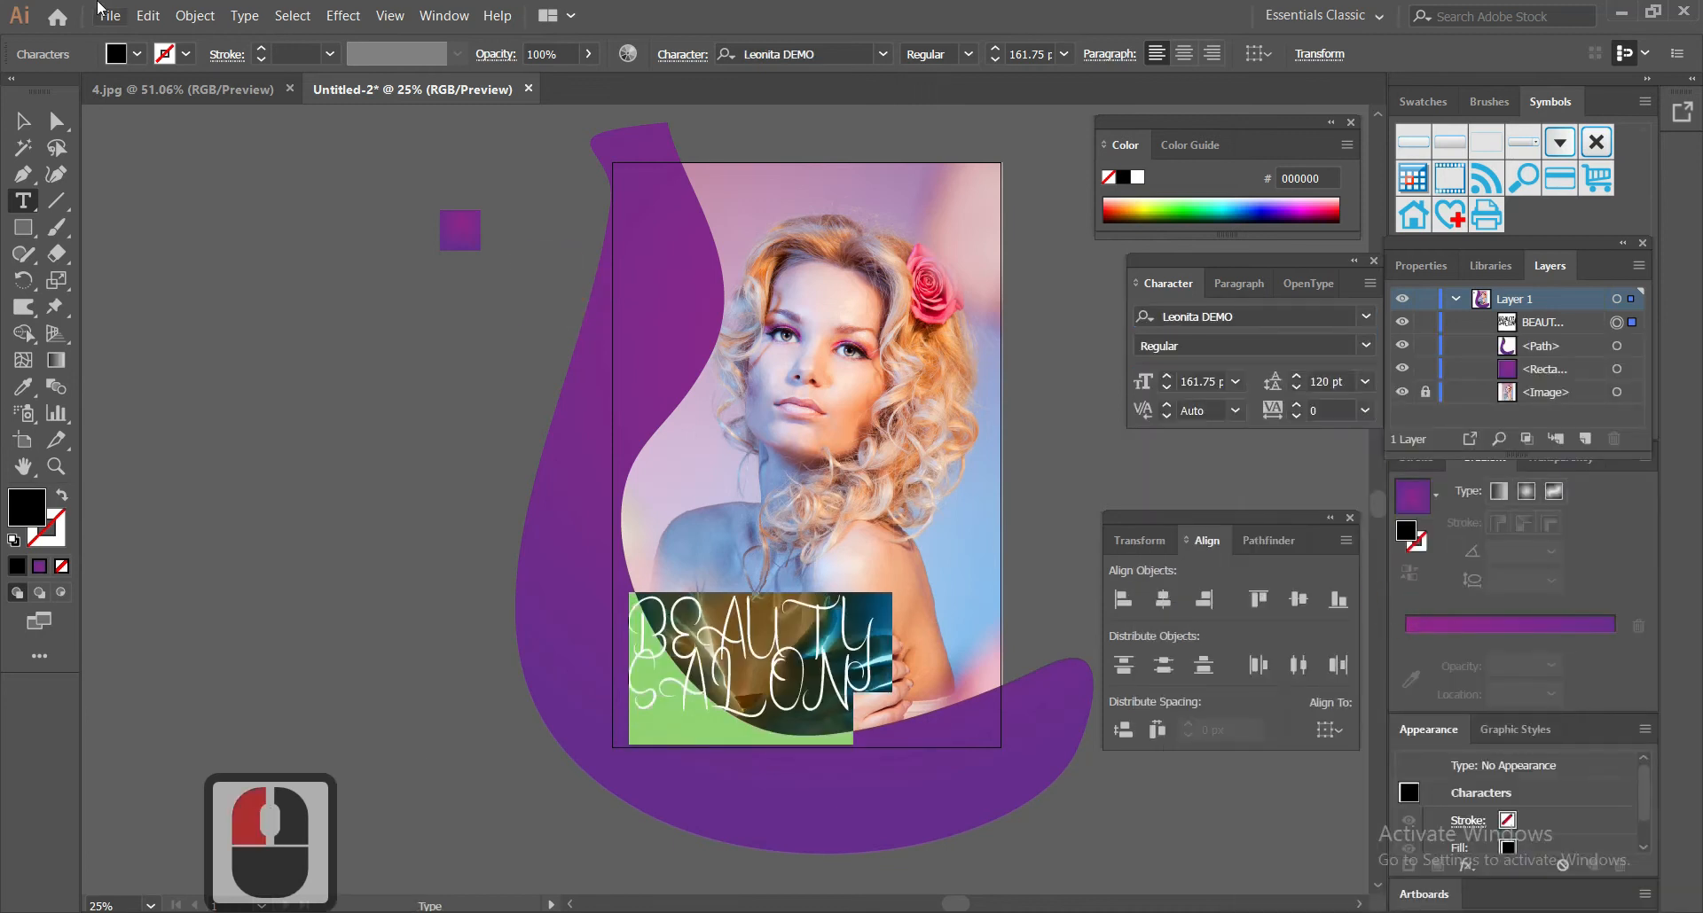
Step: Convert the title text to Title Case
left_click(195, 15)
left_click(416, 313)
left_click(602, 355)
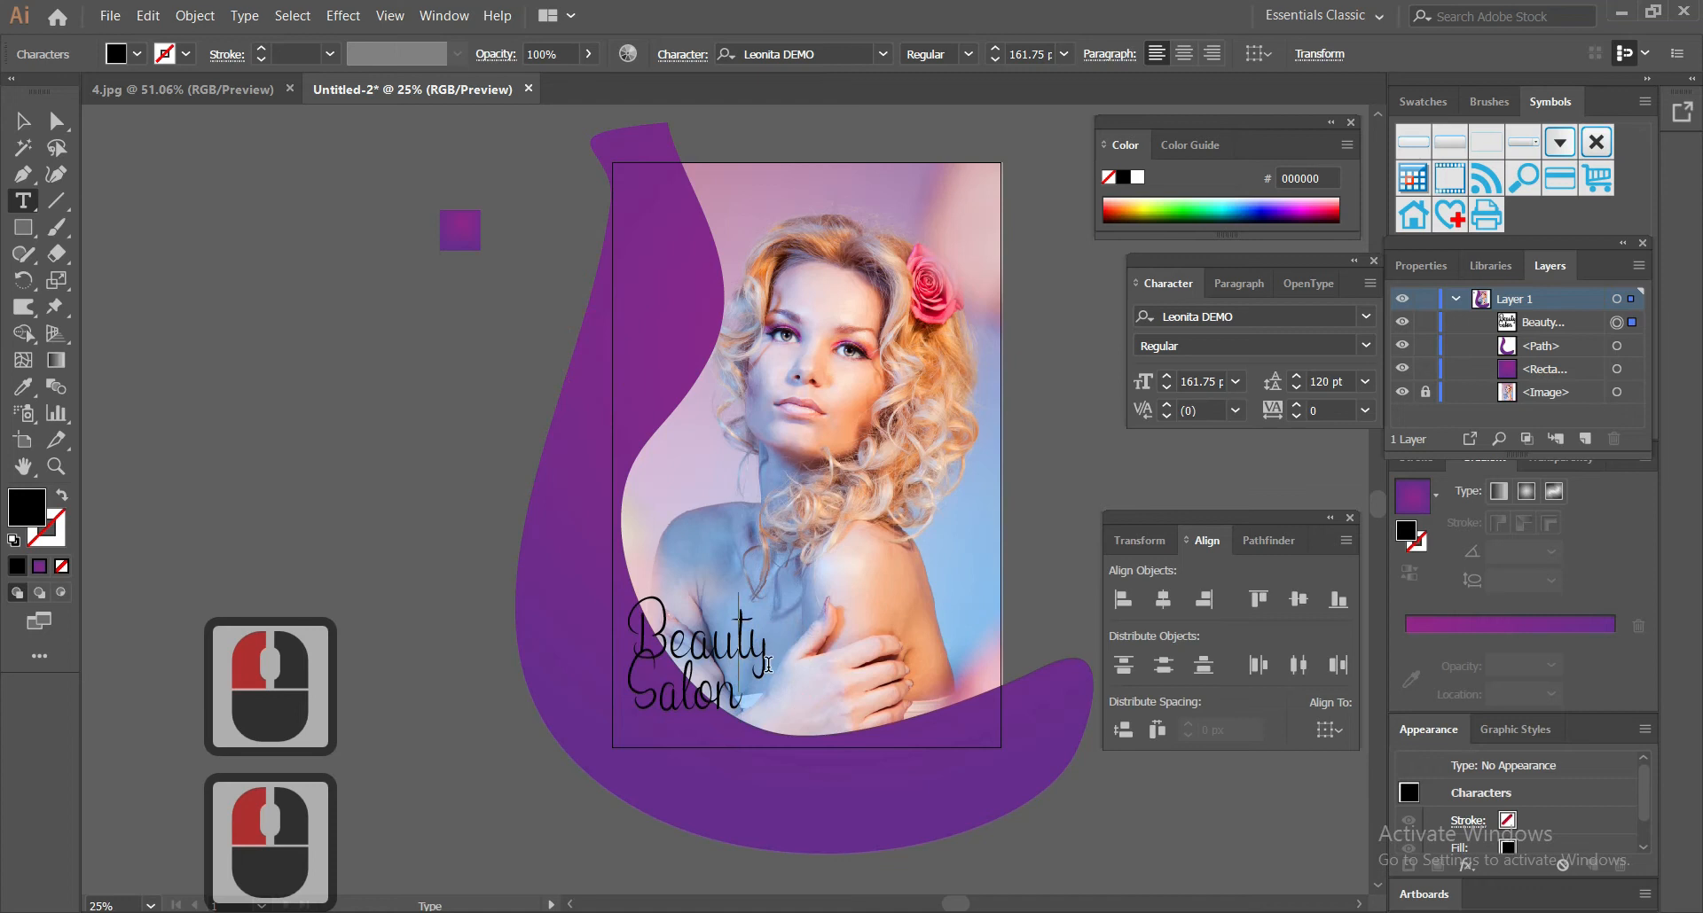
Step: Remove the line break so "Beauty Salon" sits on a single line with a space between the words
key("Up")
key("Right")
key("Right")
key("Delete")
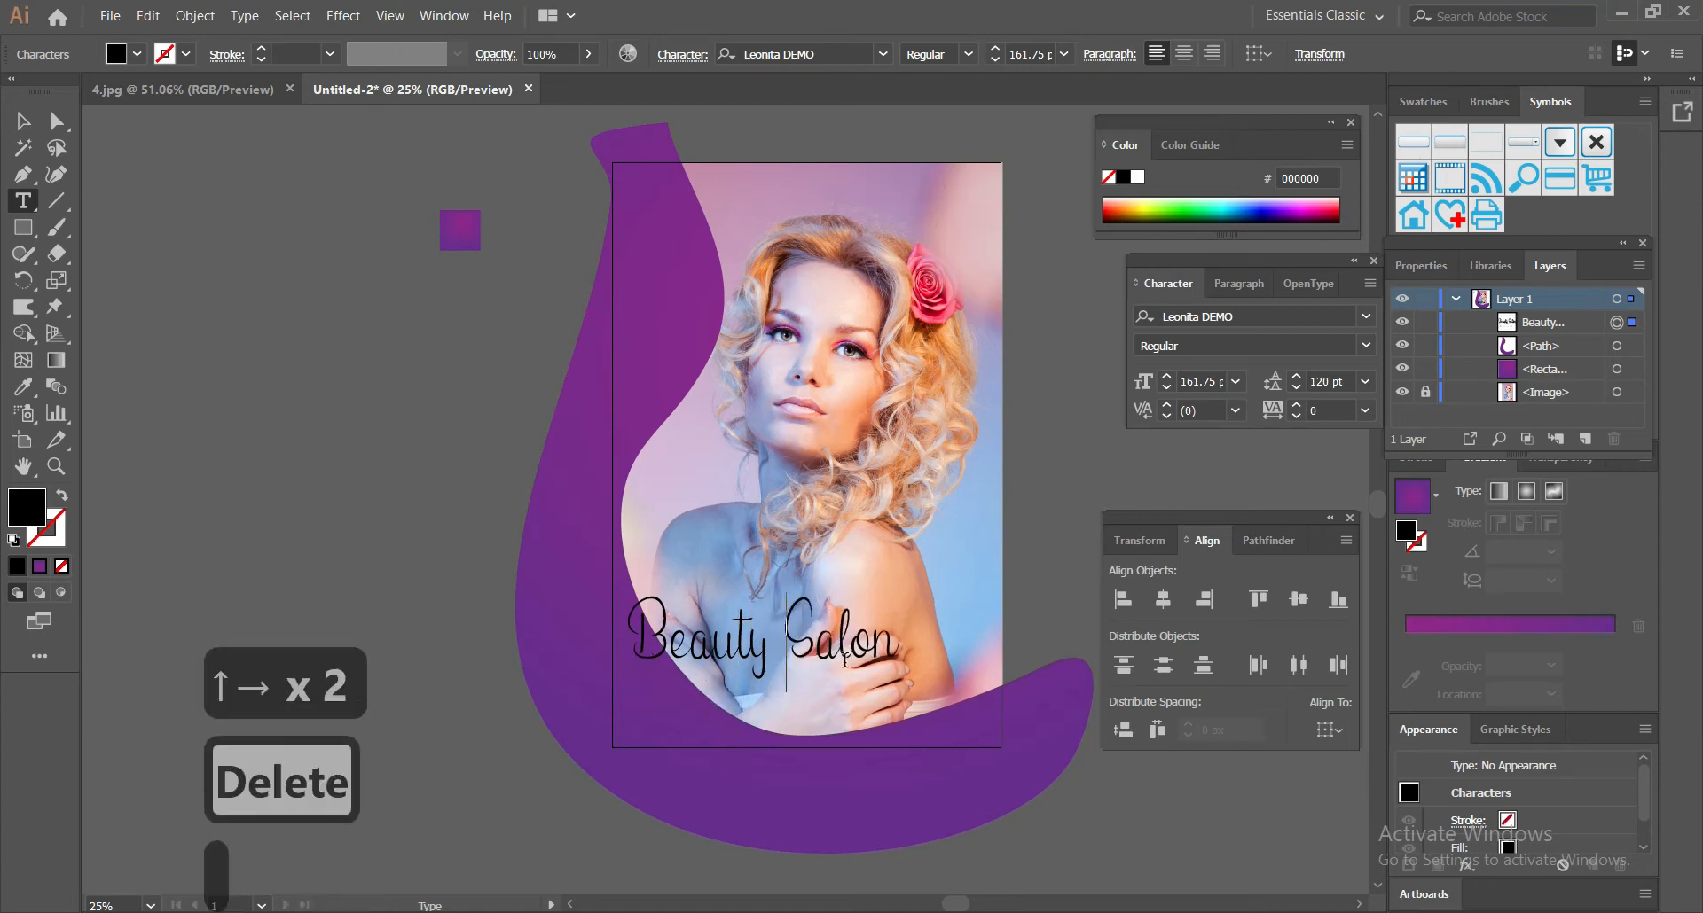
Step: Move the title slightly down and set the font size of the word "Beauty" to 270 pt
left_click(23, 121)
left_click_drag(830, 654, 831, 667)
double_click(626, 635)
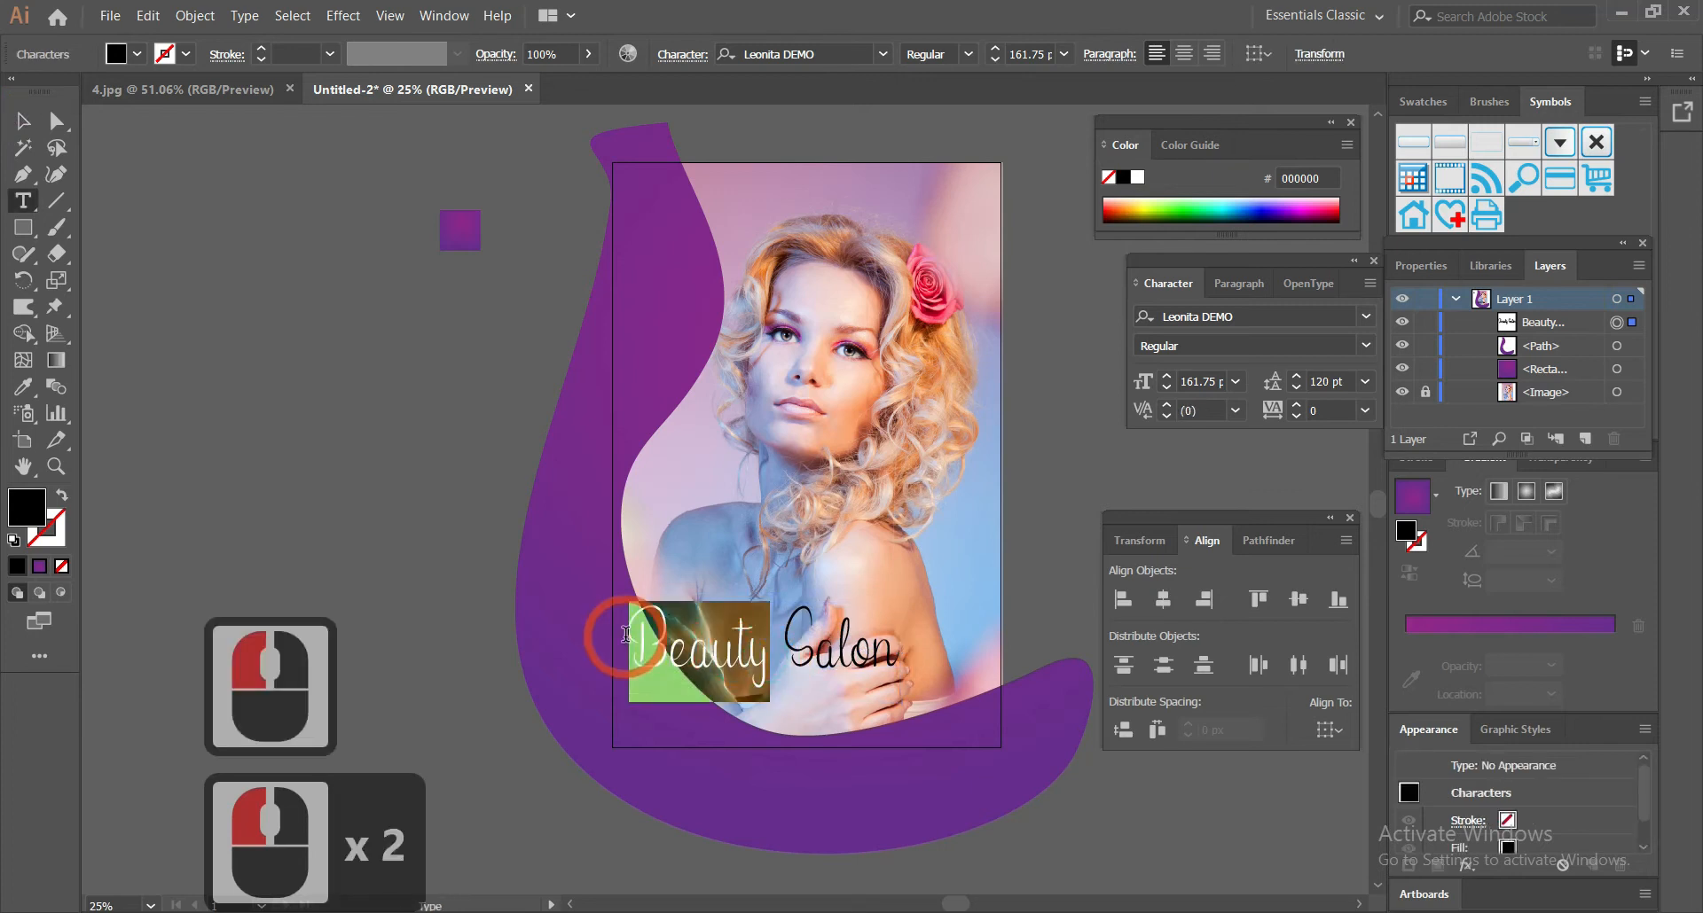
left_click(1018, 51)
scroll(1019, 51, "up", 7)
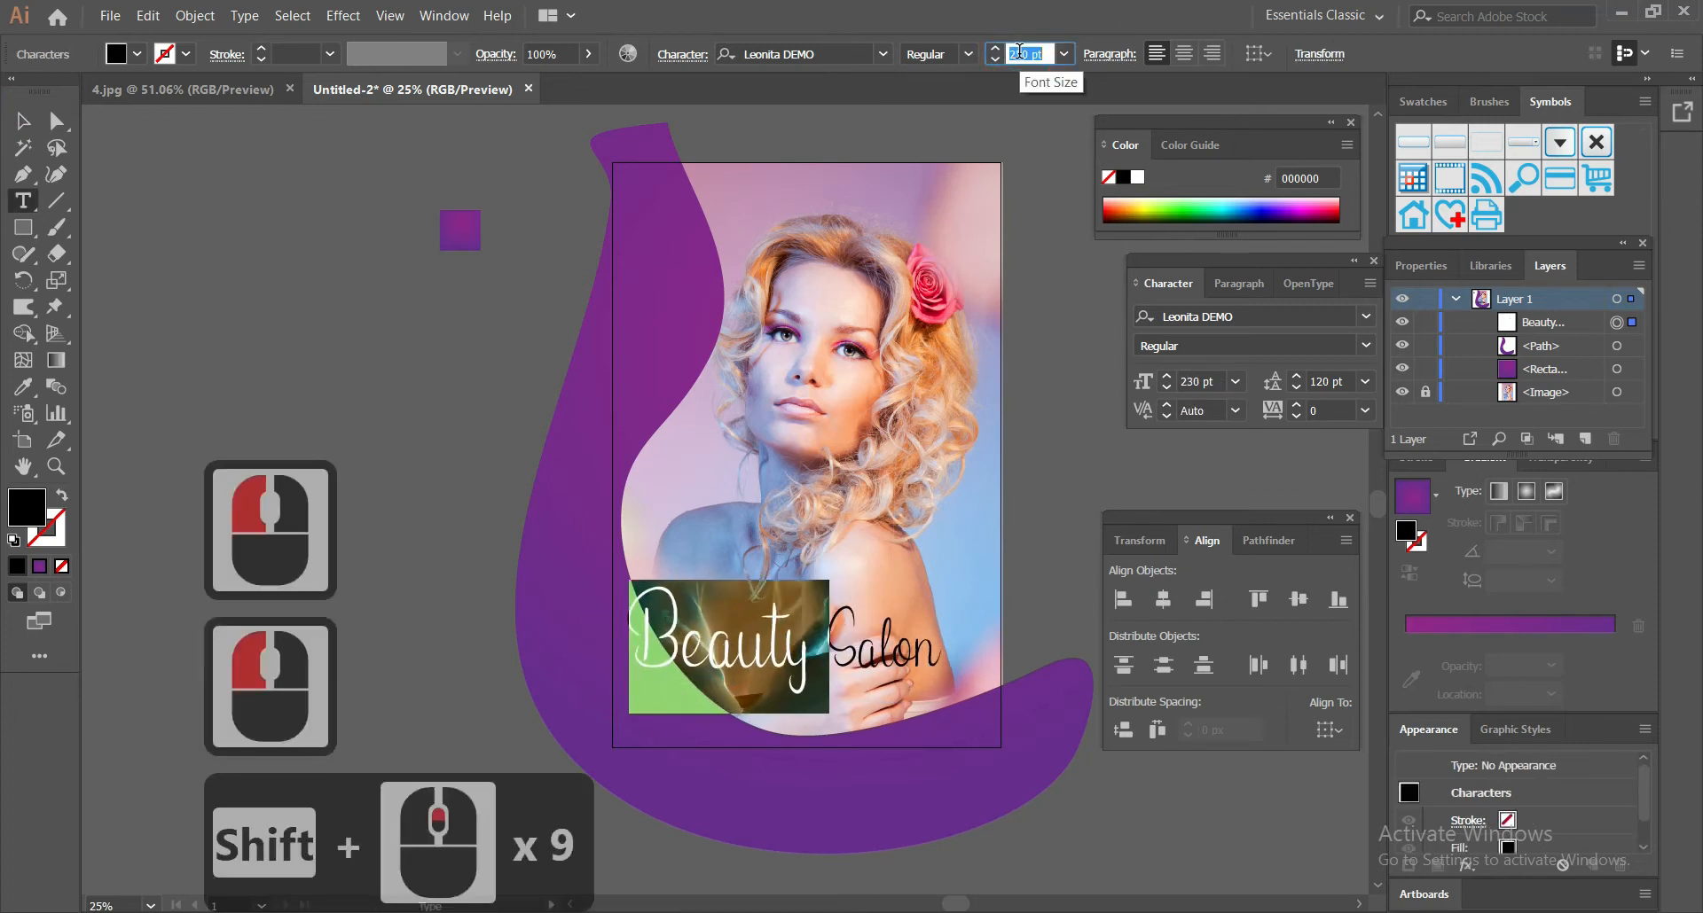
scroll(1018, 52, "up", 4)
Step: Cut the word "Salon" out of the title and paste it as a separate text object
left_click_drag(864, 647, 1062, 651)
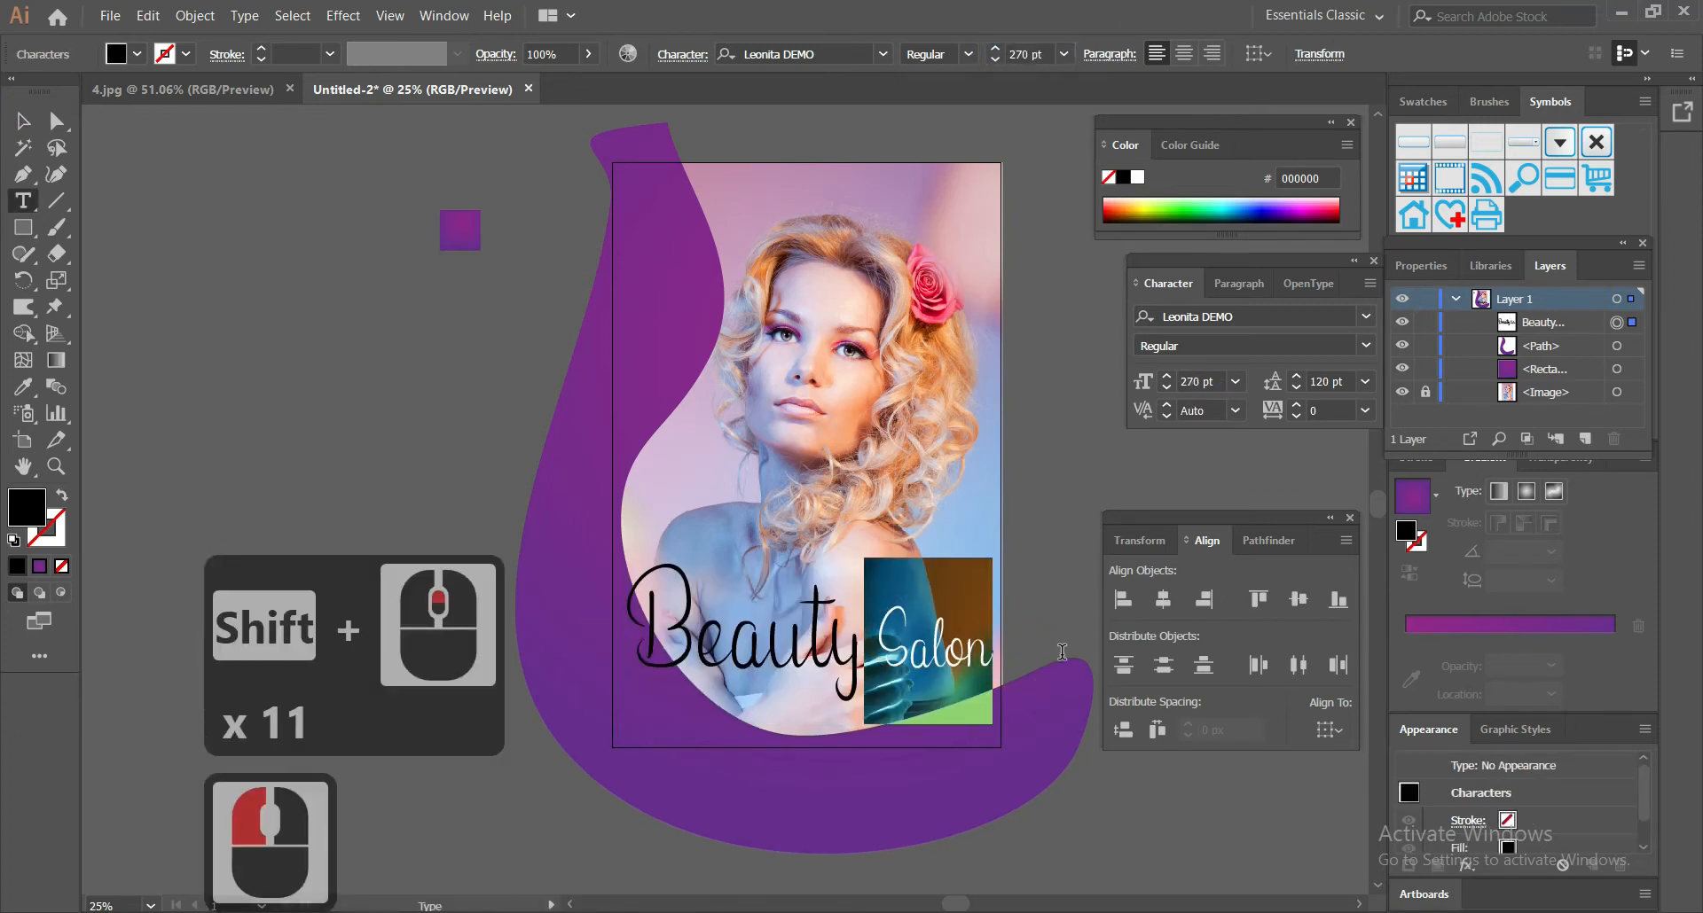
key("ctrl+x")
left_click(349, 304, "ctrl")
key("ctrl+v")
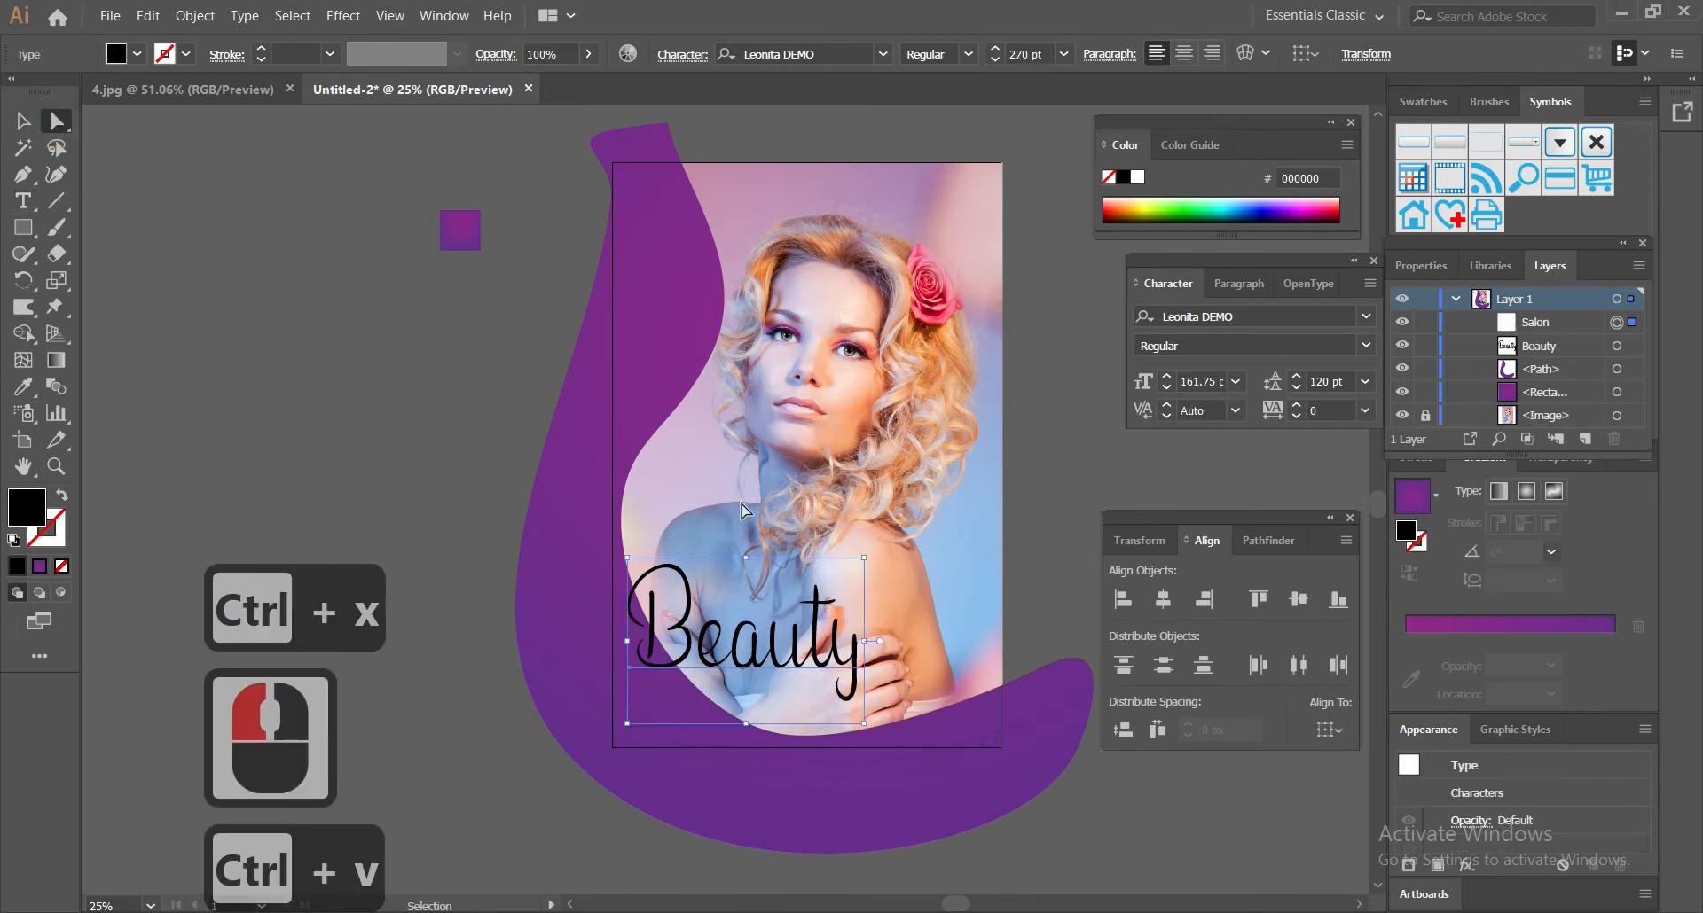
Step: Place "Salon" beneath the start of "Beauty" and shift both words slightly up together
left_click_drag(840, 723, 911, 722)
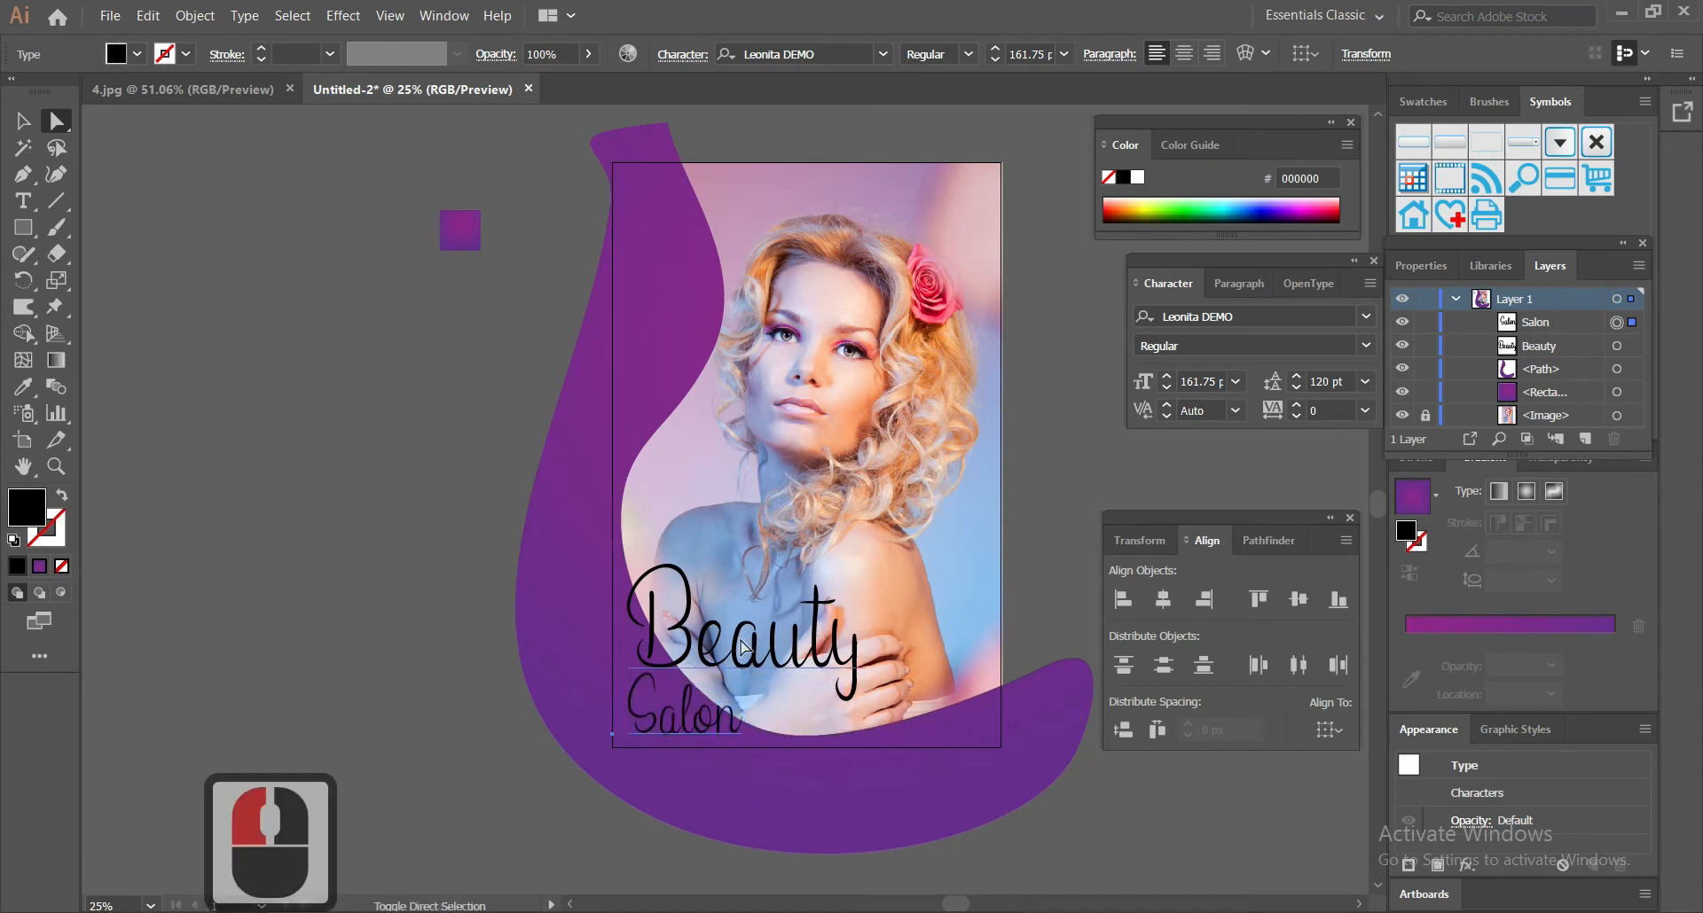
left_click(745, 648, "shift")
left_click_drag(776, 676, 776, 654)
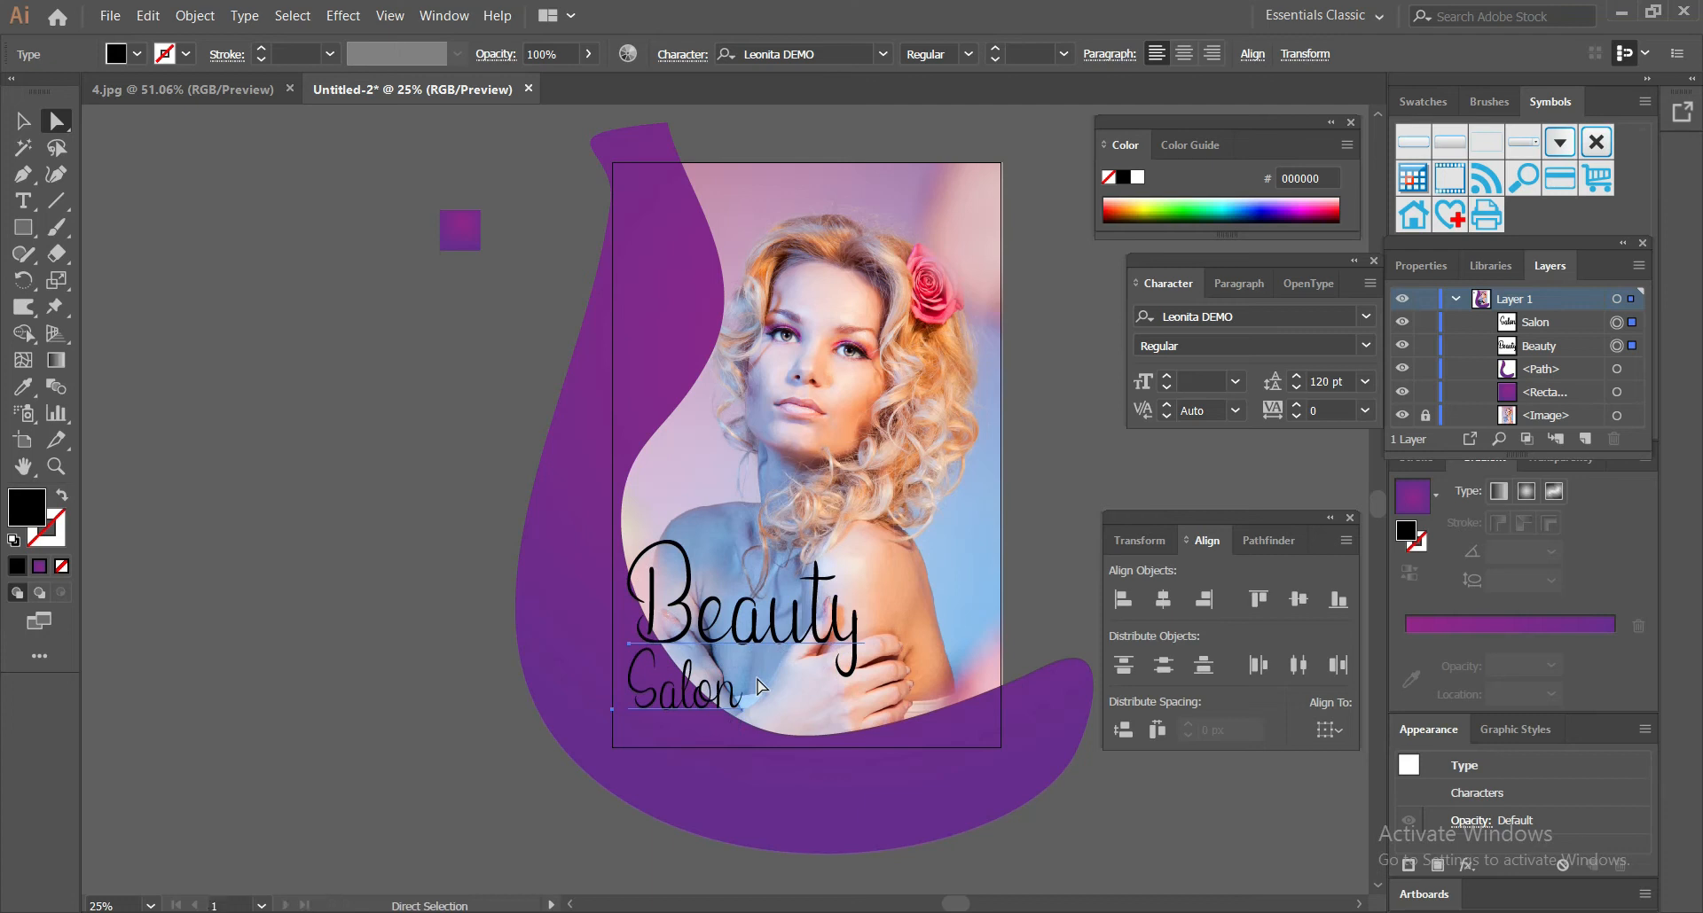
Step: Copy the line "follow the new fashion" from the Notepad text file and return to the poster
left_click(904, 912)
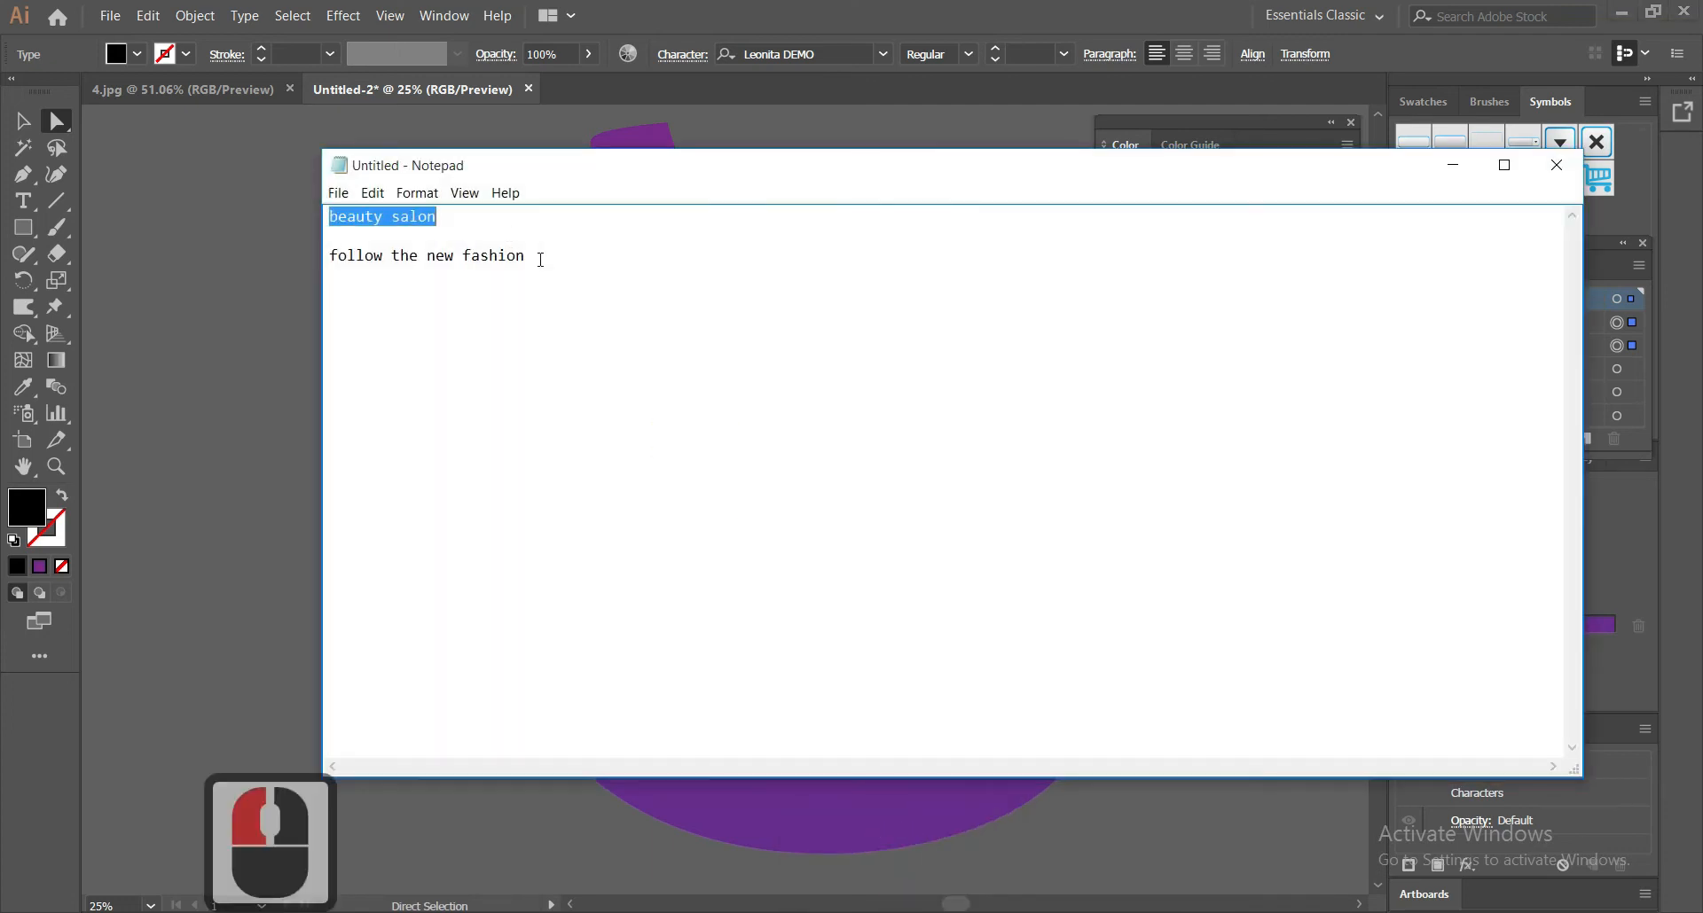
left_click_drag(540, 259, 330, 257)
key("ctrl+c")
left_click(1459, 167)
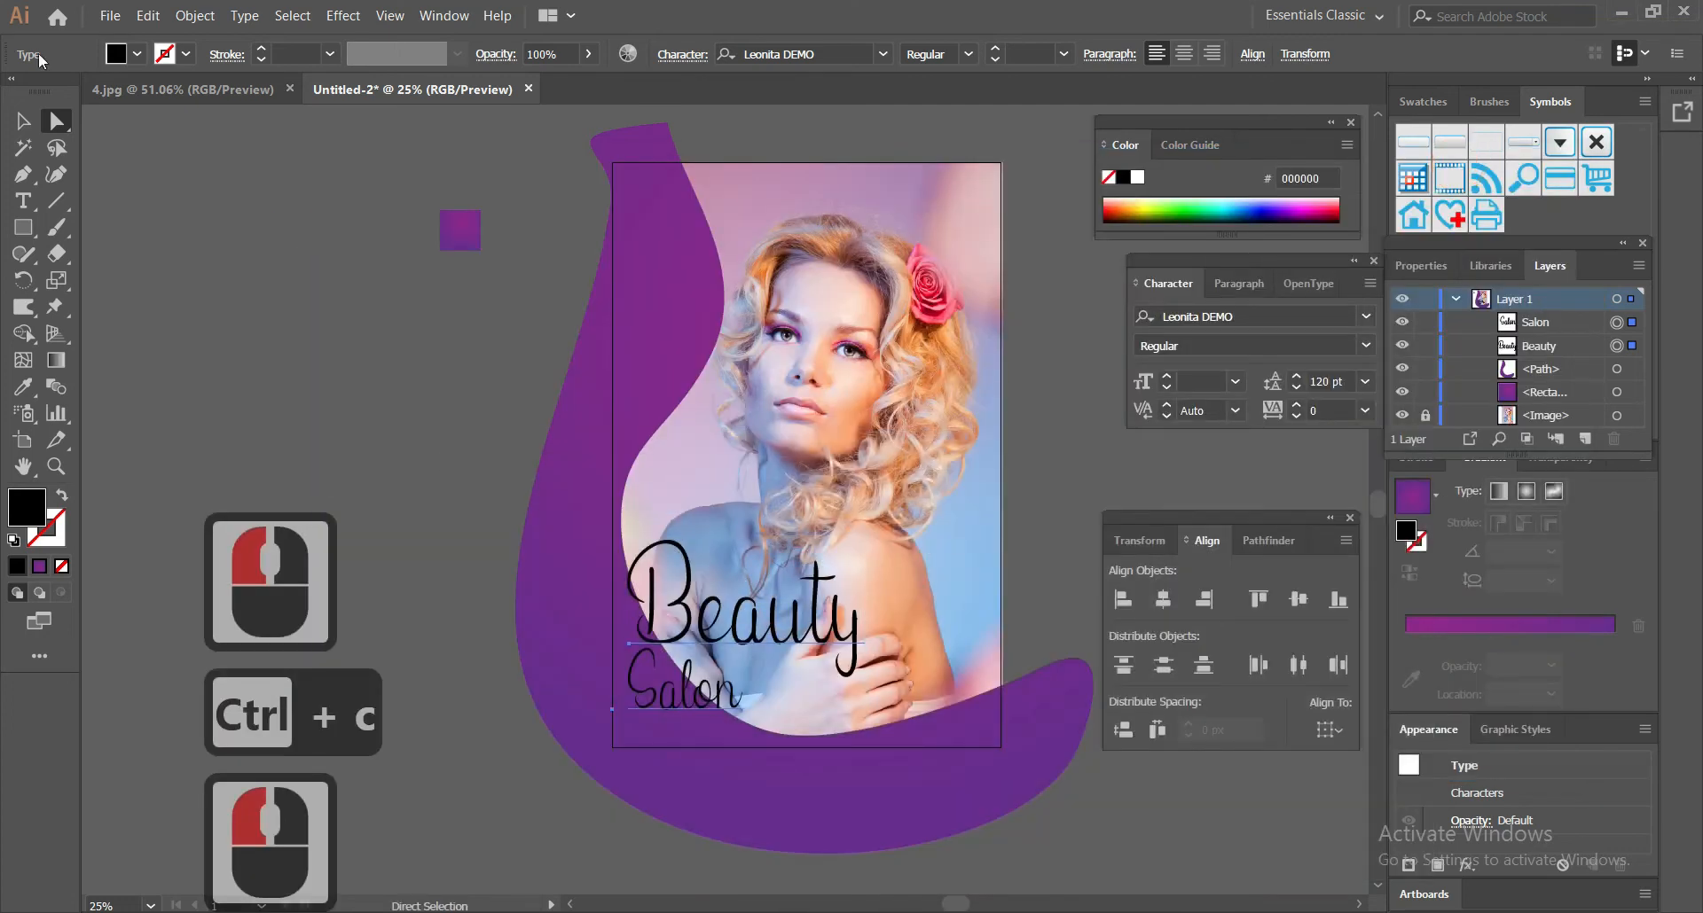
Step: Scale both title words down slightly and place "Salon" directly after "Beauty" on the same line
left_click(23, 121)
double_click(705, 695)
left_click_drag(705, 694, 713, 330)
left_click_drag(874, 174, 854, 181)
left_click_drag(755, 257, 748, 606)
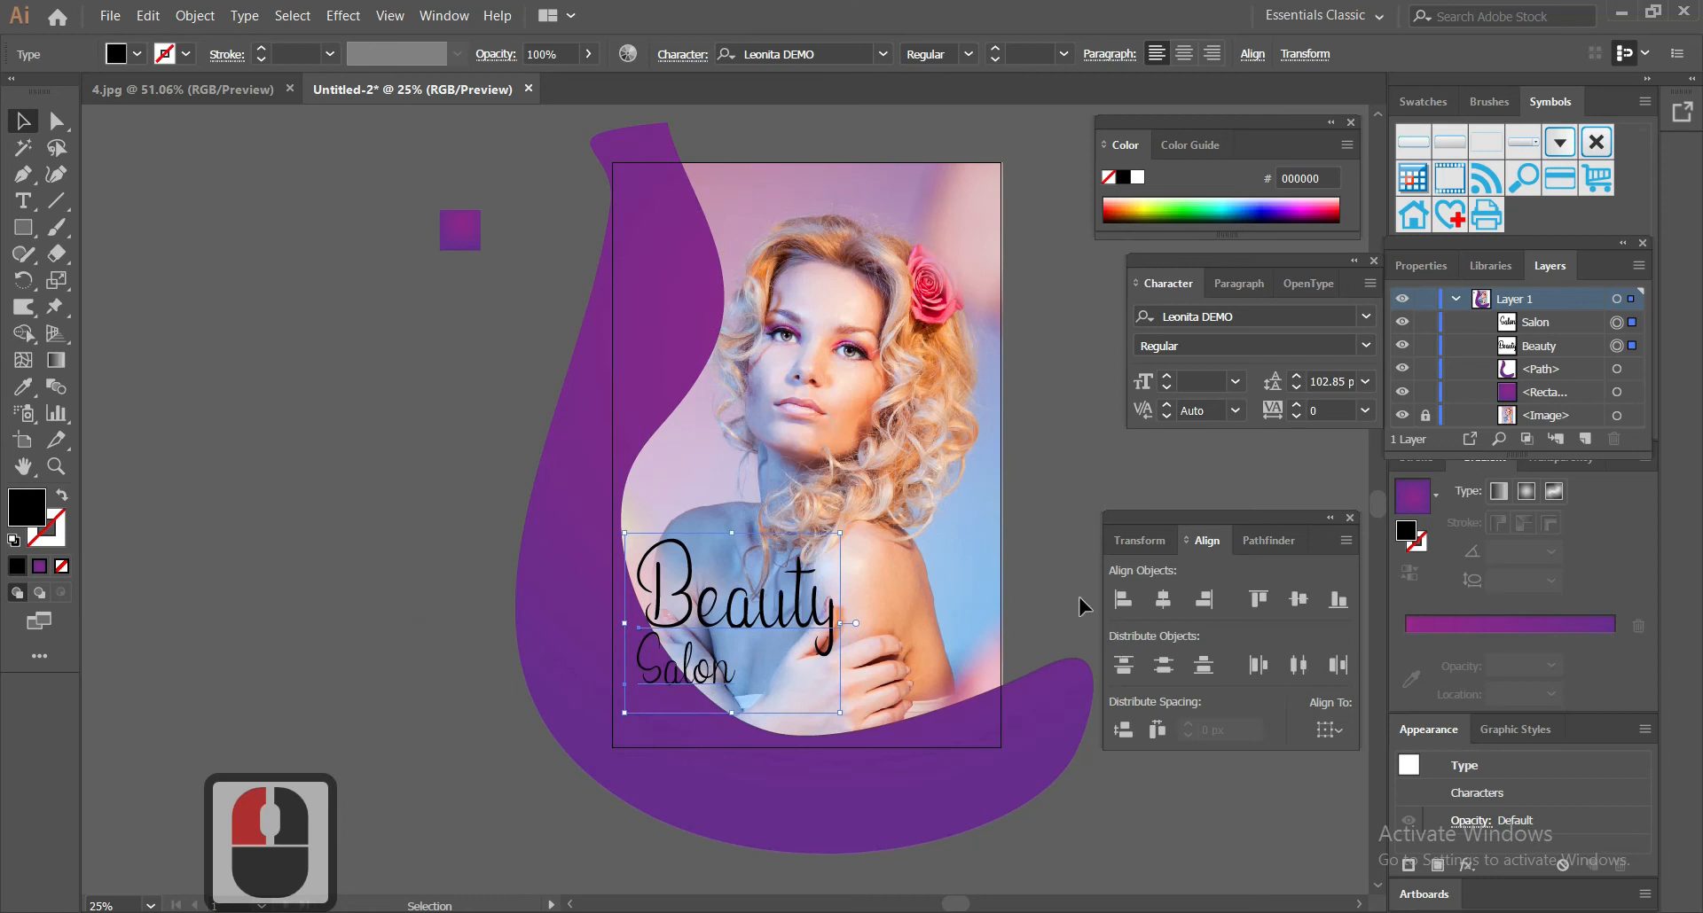
left_click(1081, 597)
left_click_drag(703, 663, 907, 613)
left_click(1036, 525)
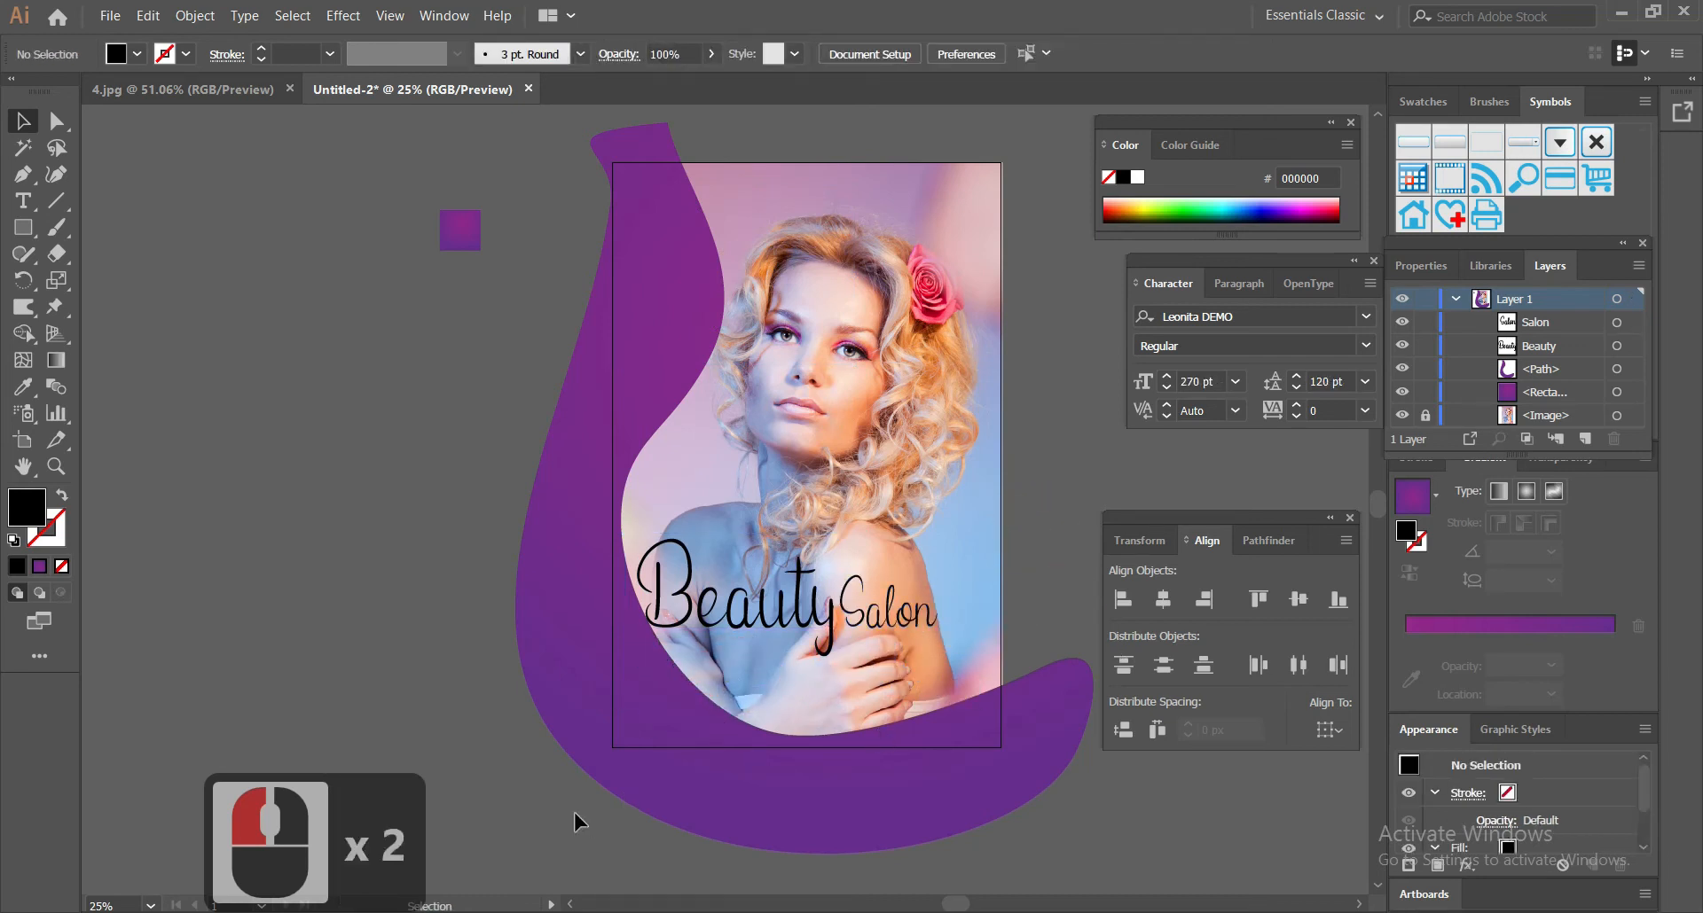
Step: Paste the copied tagline beneath the title and set its font to Gotham Narrow Thin
key("ctrl+v")
left_click_drag(750, 504, 836, 671)
left_click(840, 54)
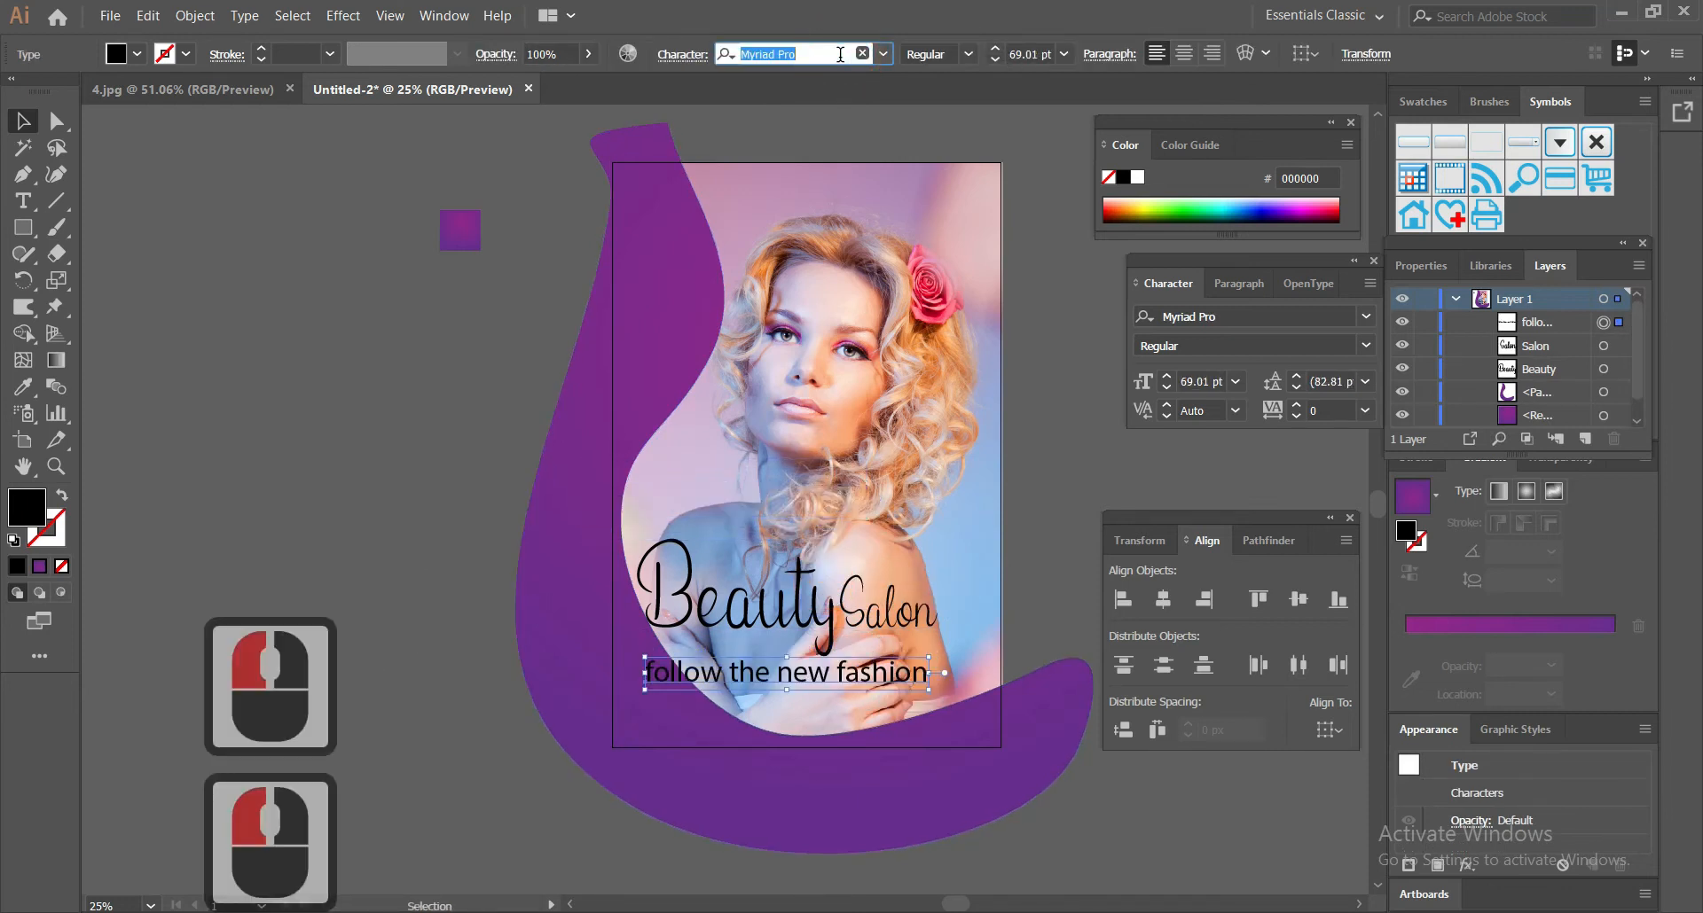
type("goth")
left_click(1017, 337)
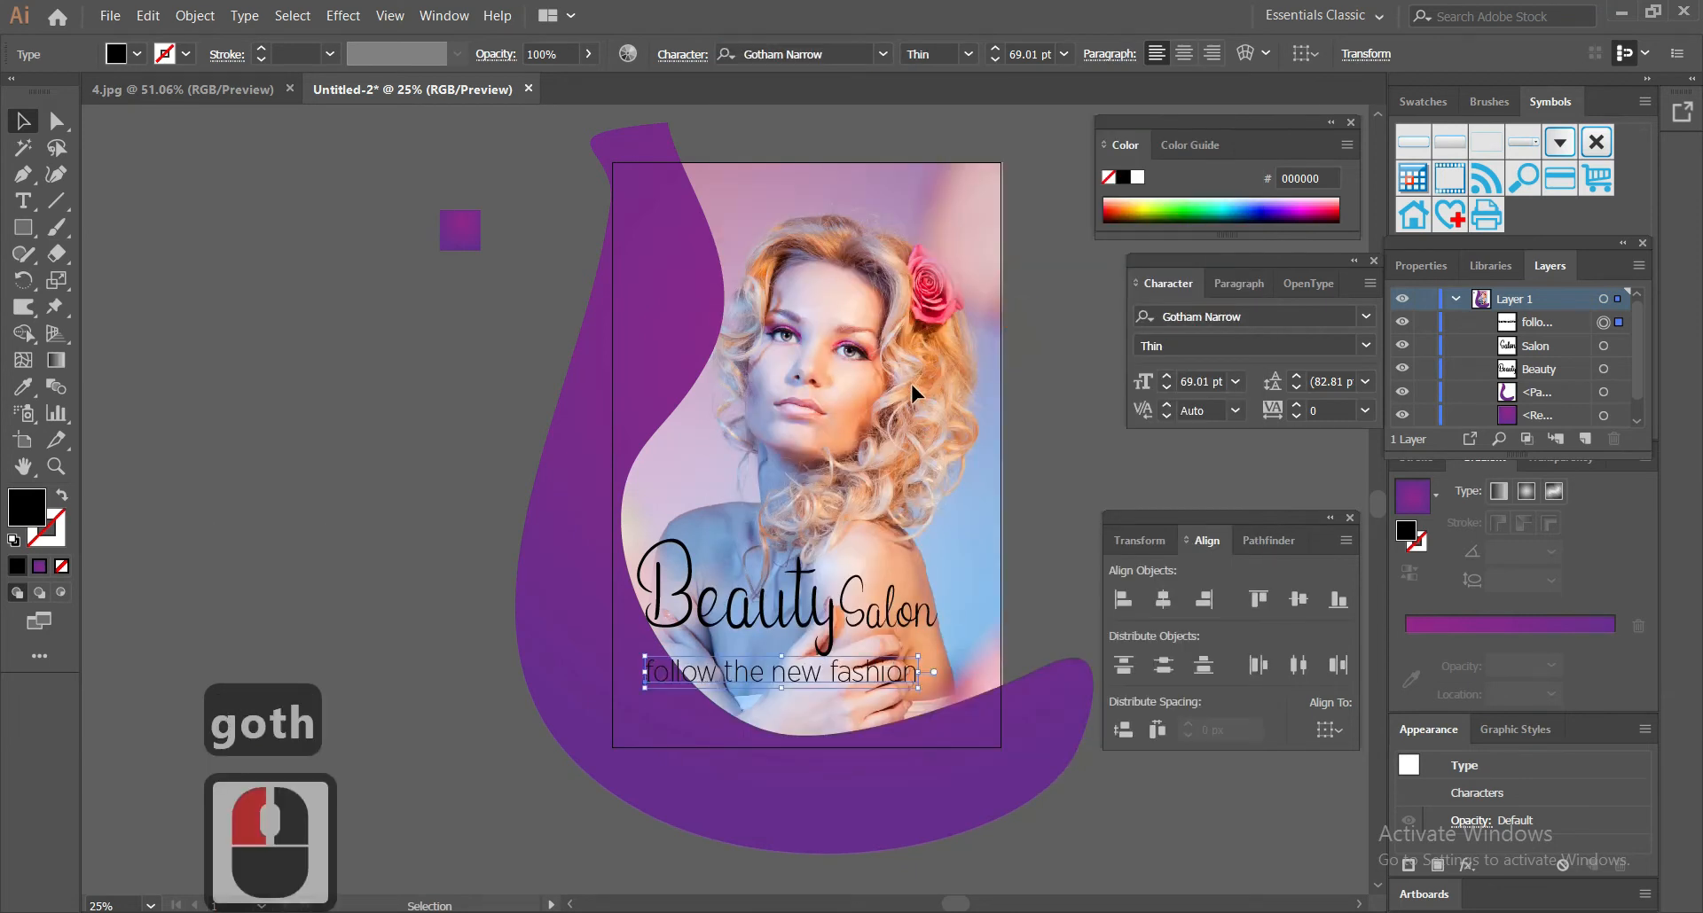
Step: Shift both title words slightly right and realign the tagline underneath them
left_click(887, 628)
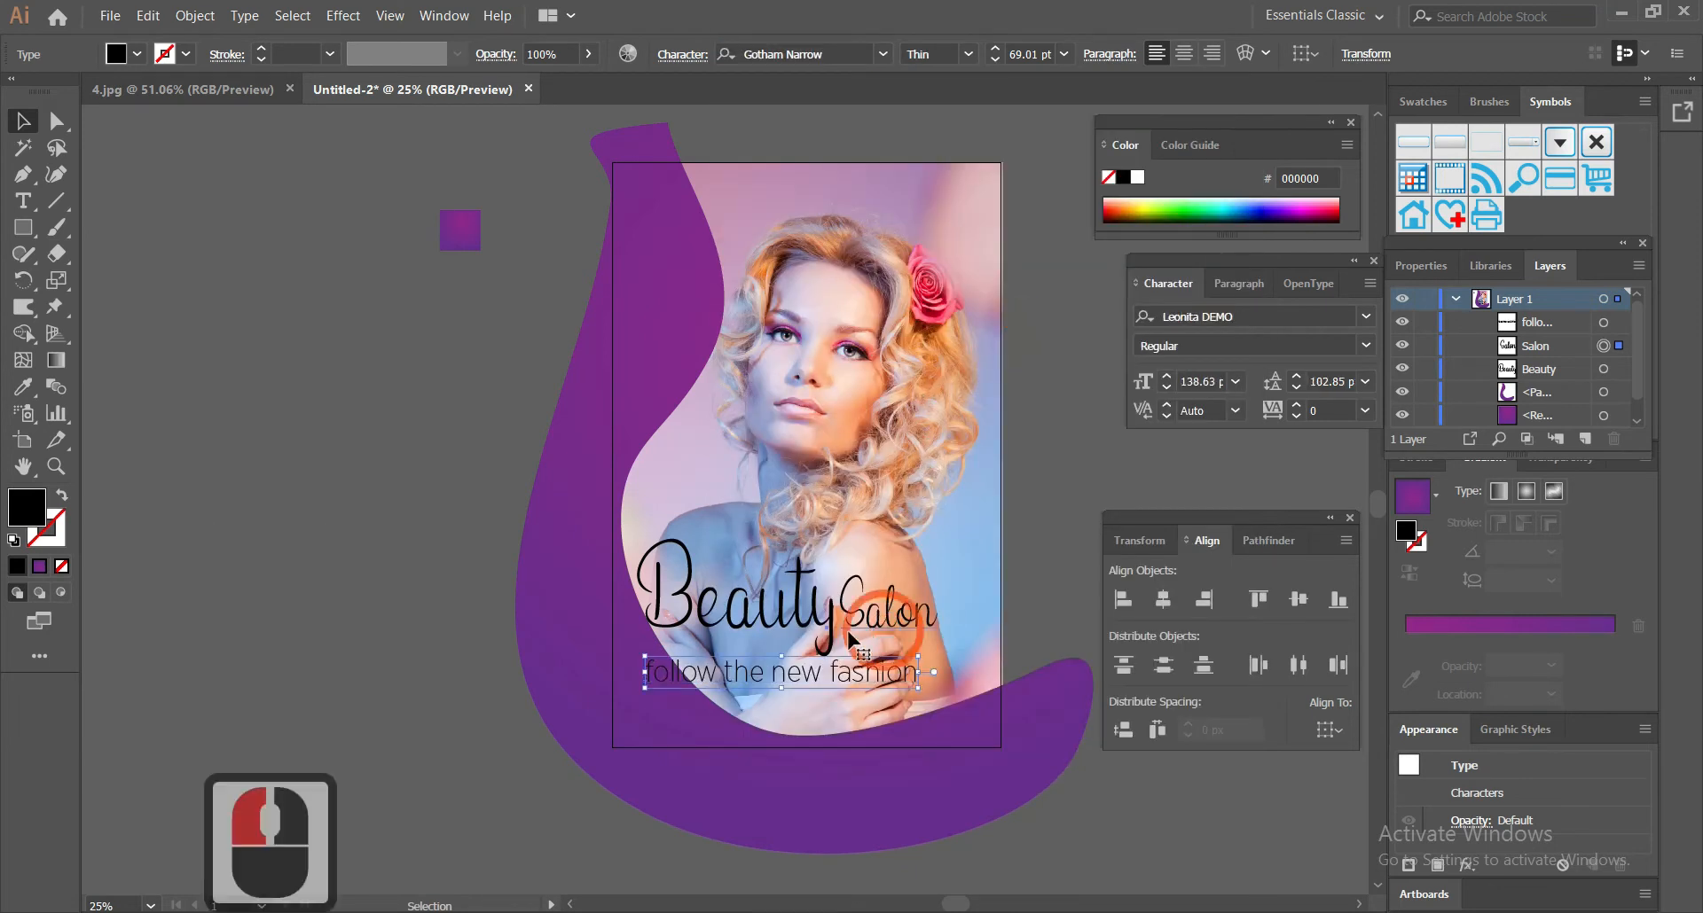
left_click(802, 625, "shift")
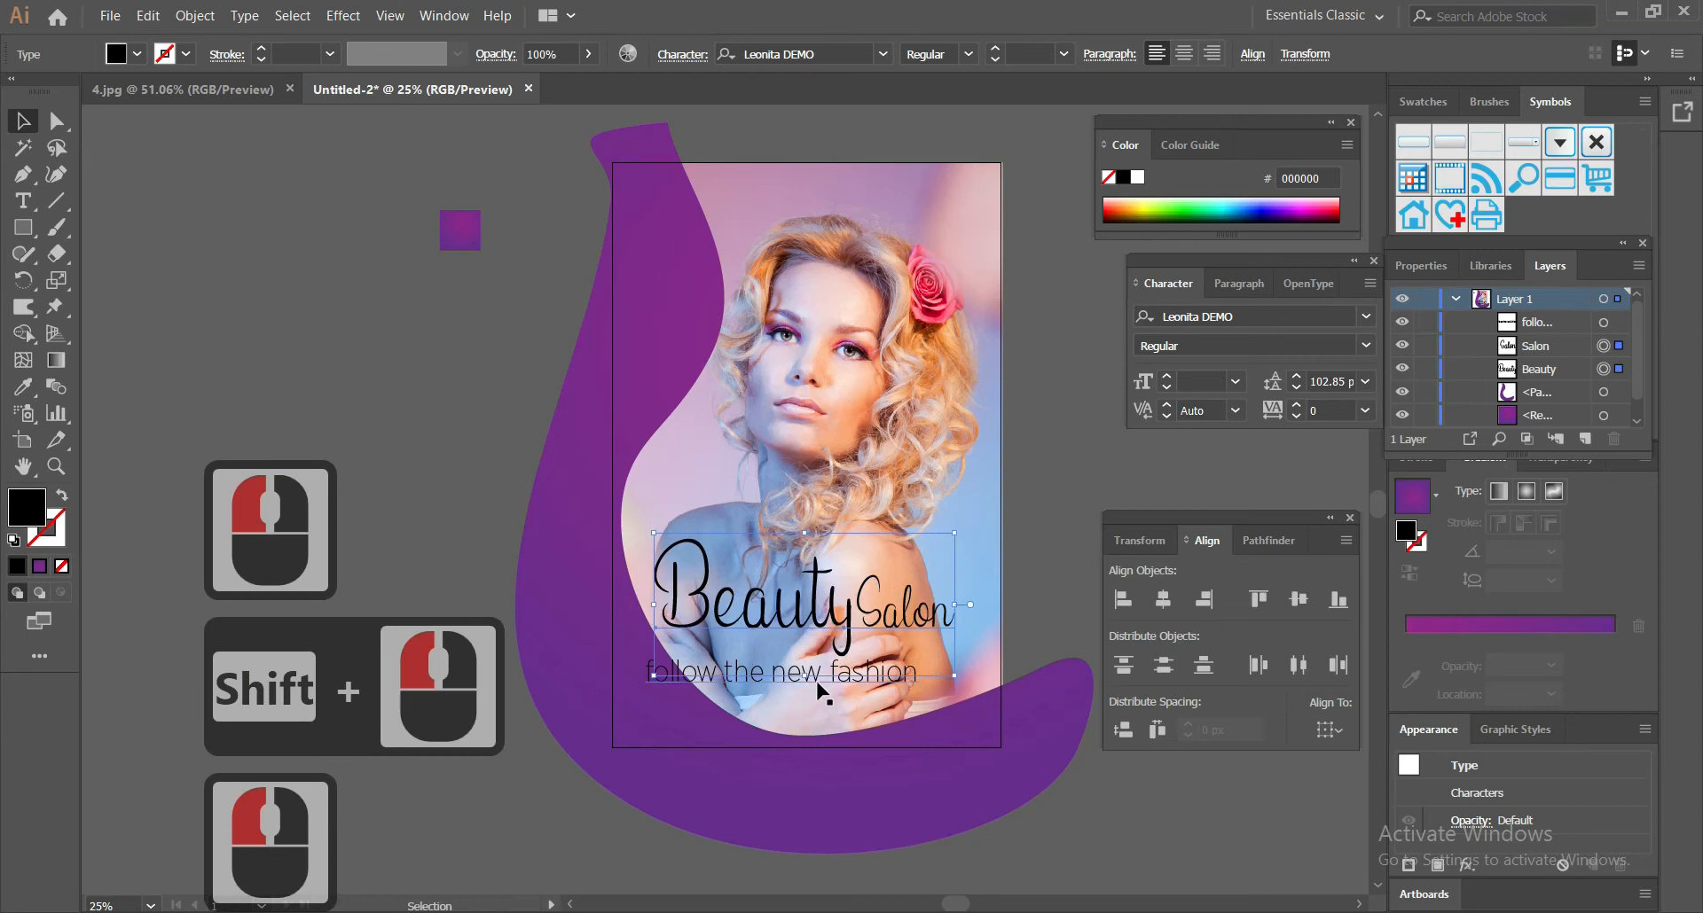
left_click_drag(834, 678, 830, 674)
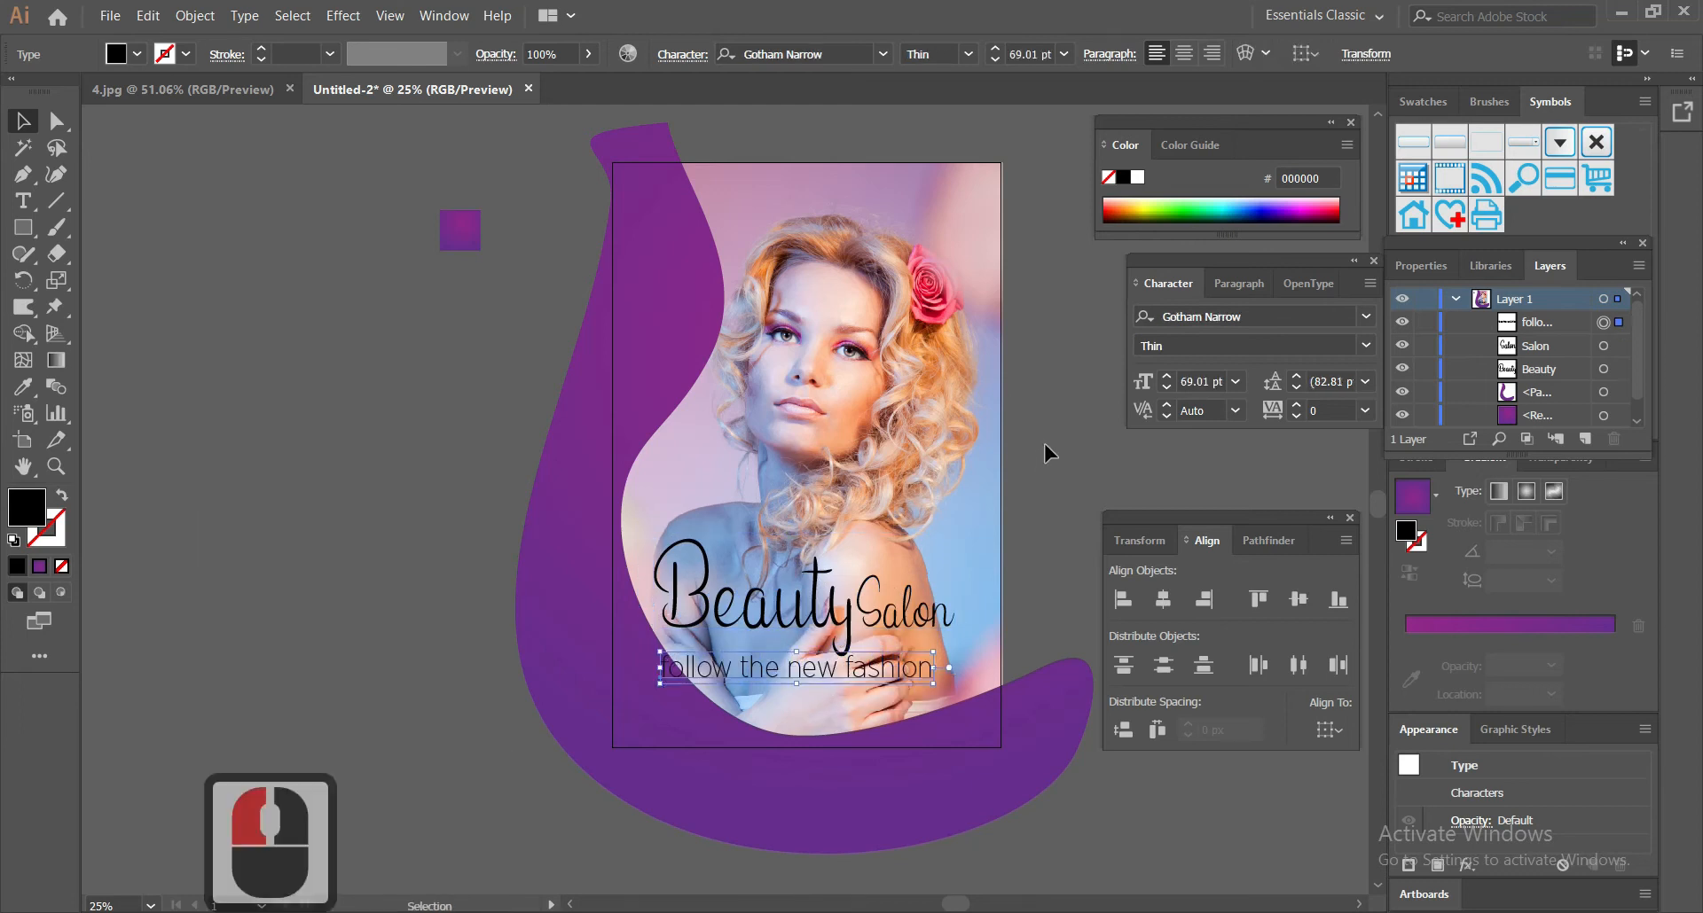
left_click(826, 459)
left_click_drag(833, 450, 753, 462)
Step: Duplicate the purple curved shape to the left and swap fill and stroke so both copies are outlines
left_click(604, 368)
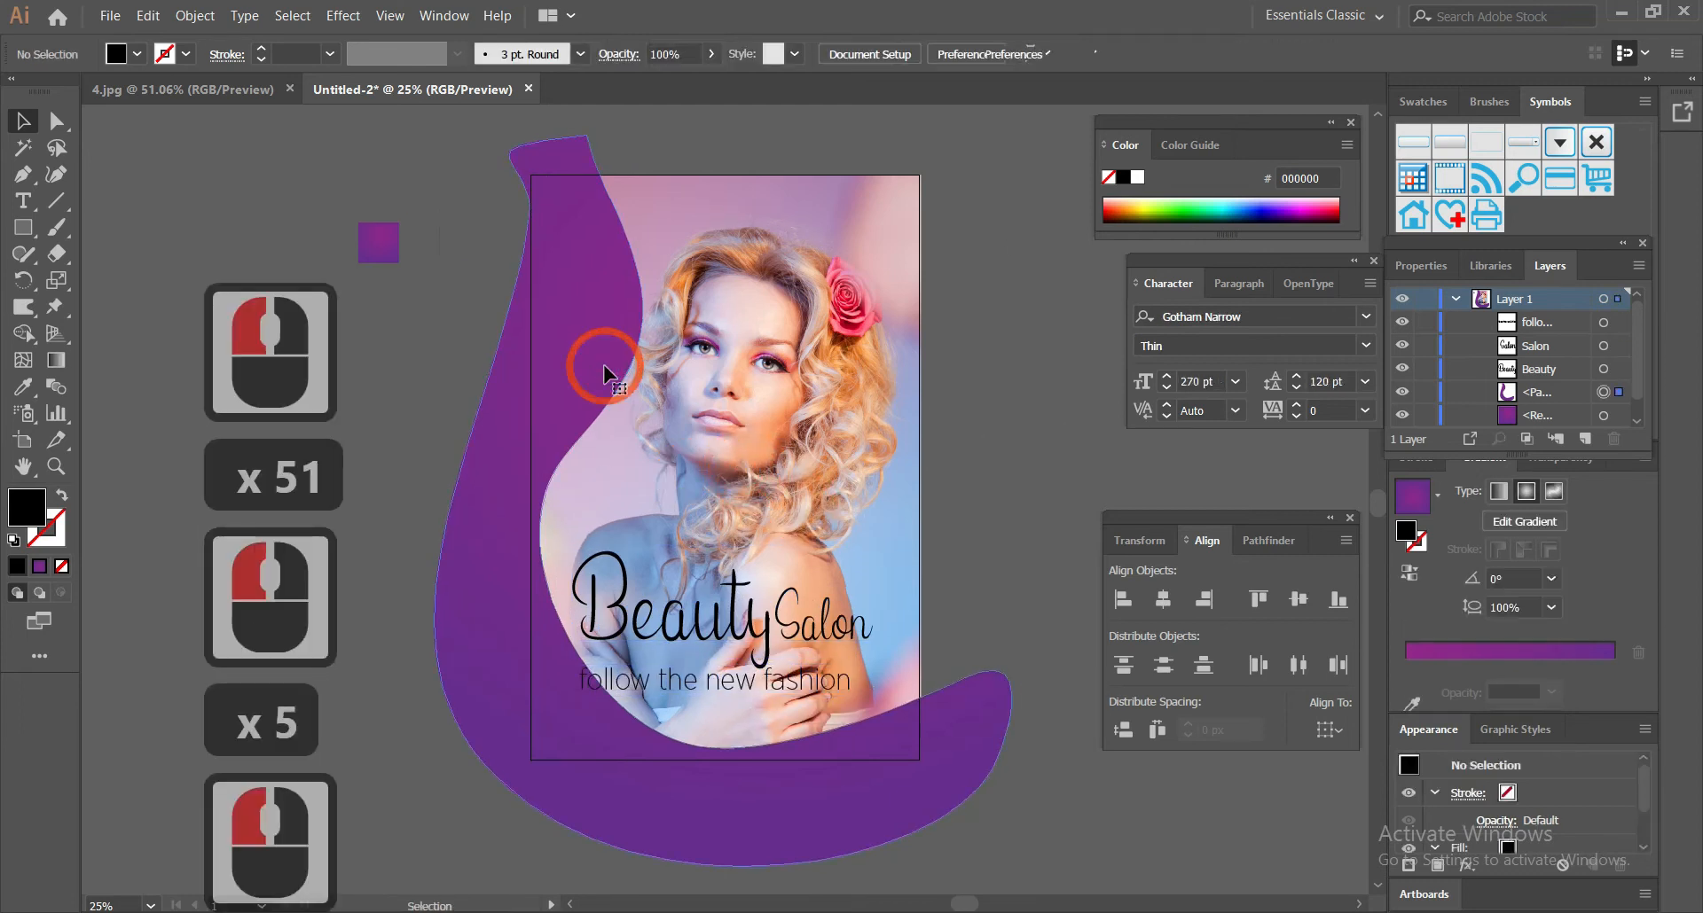
left_click_drag(600, 372, 551, 372)
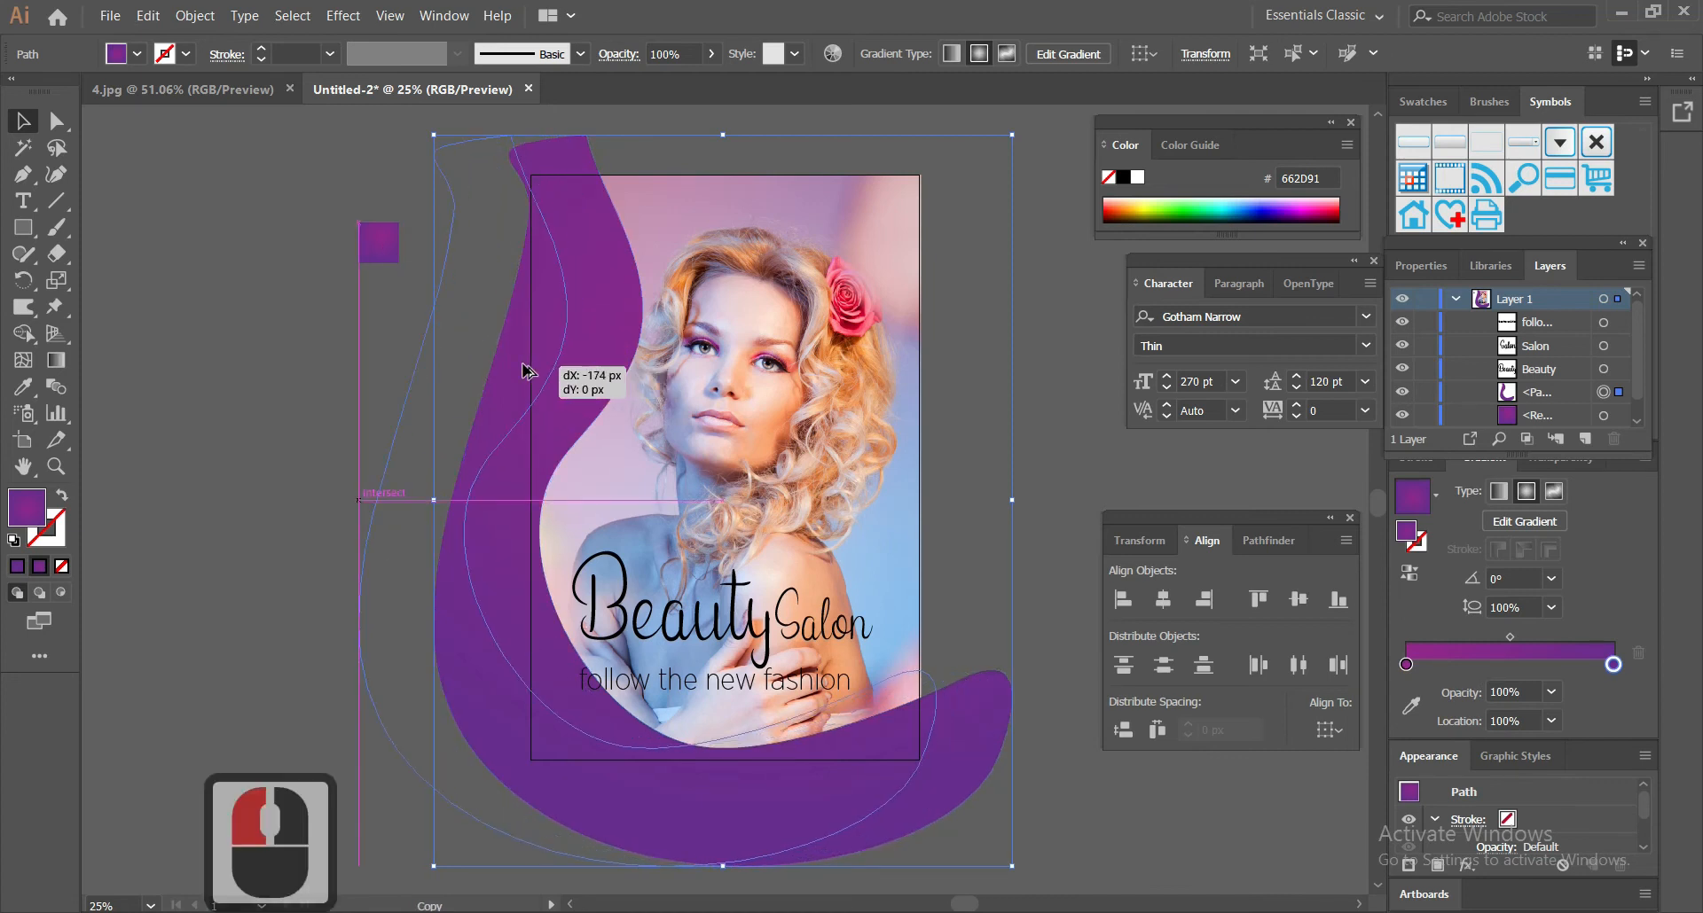
left_click_drag(523, 373, 445, 373)
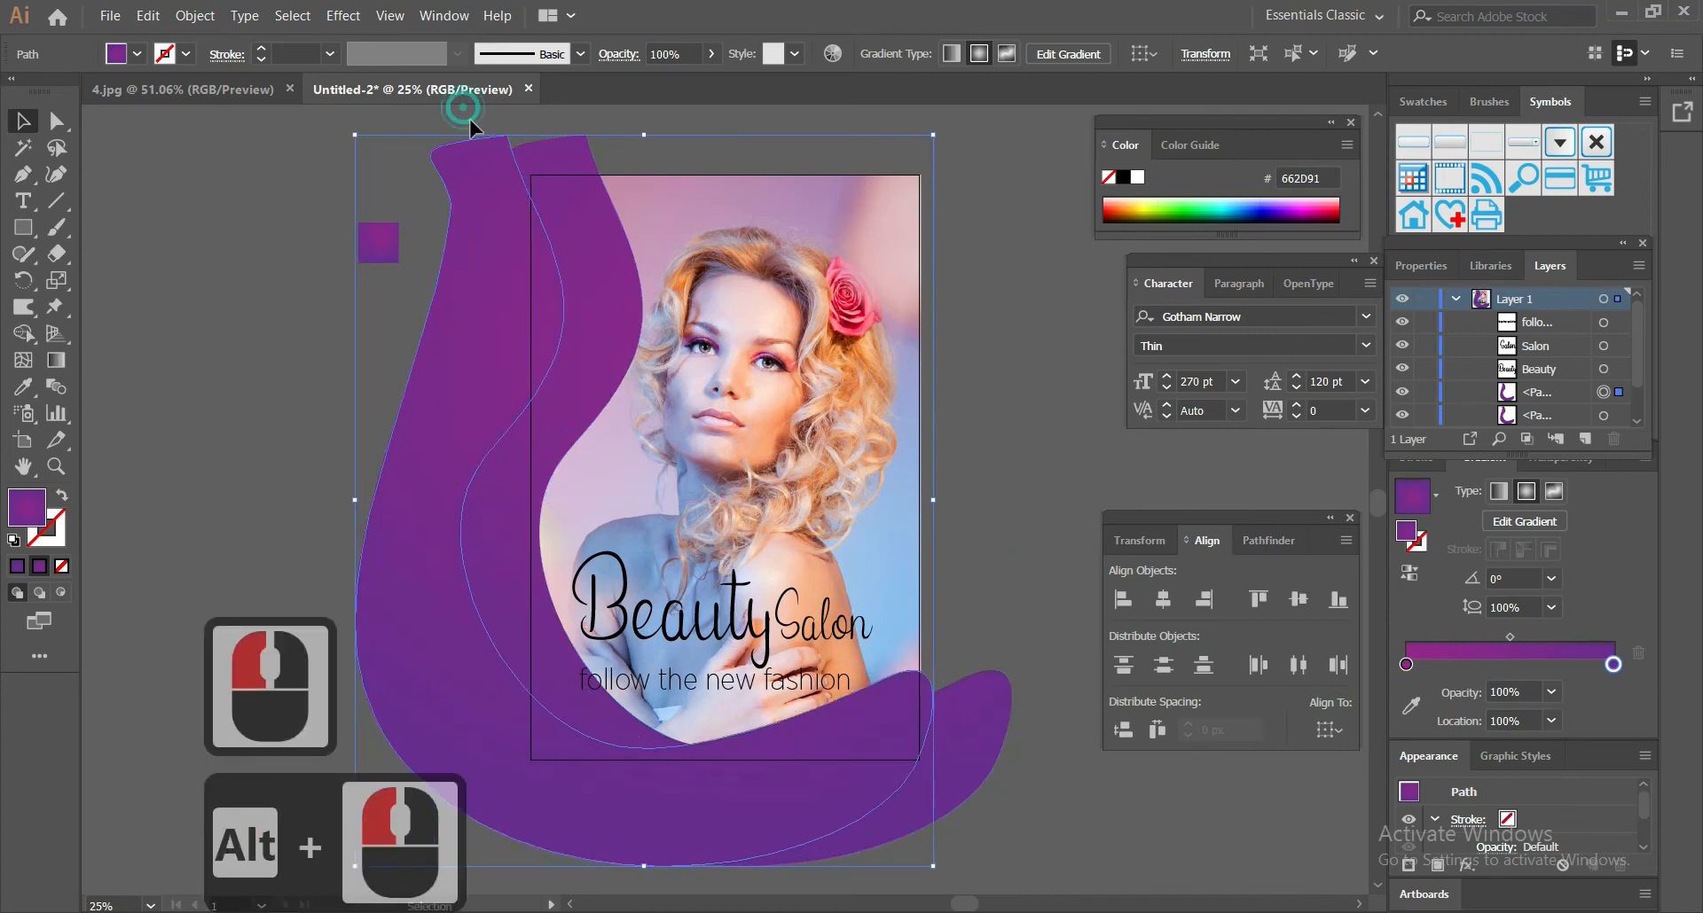
left_click_drag(463, 109, 543, 167)
left_click(62, 494)
left_click(271, 383)
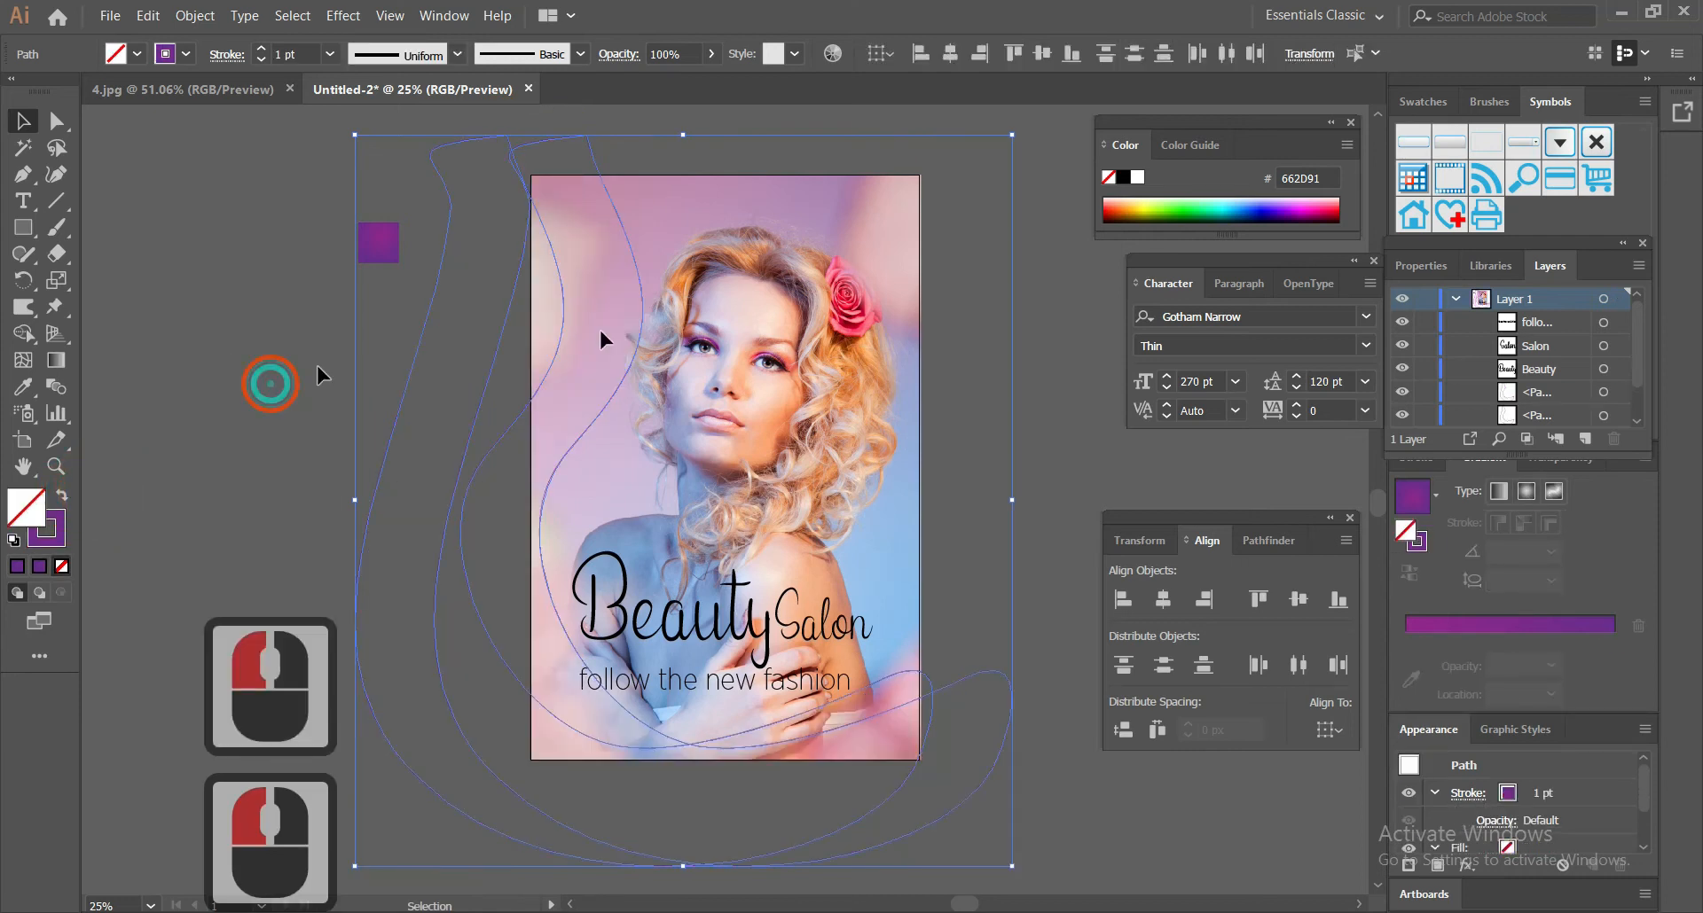
Step: Try to blend the two outlined curves and undo back to the single filled purple shape
left_click(55, 386)
left_click(635, 272)
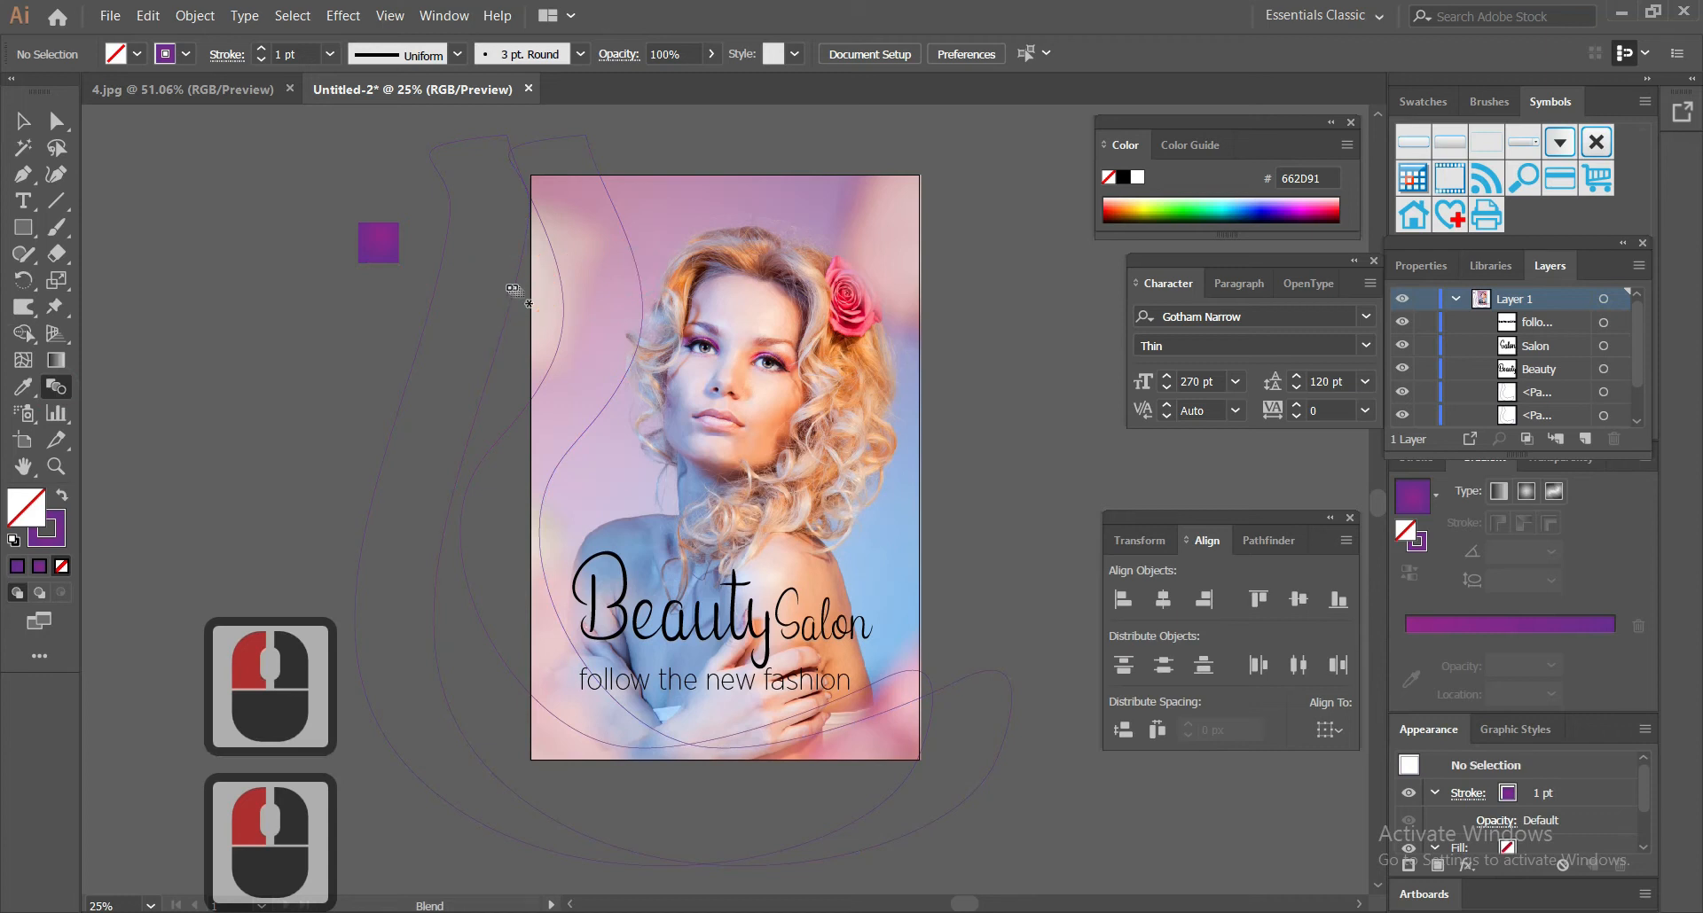
double_click(56, 386)
left_click(679, 310)
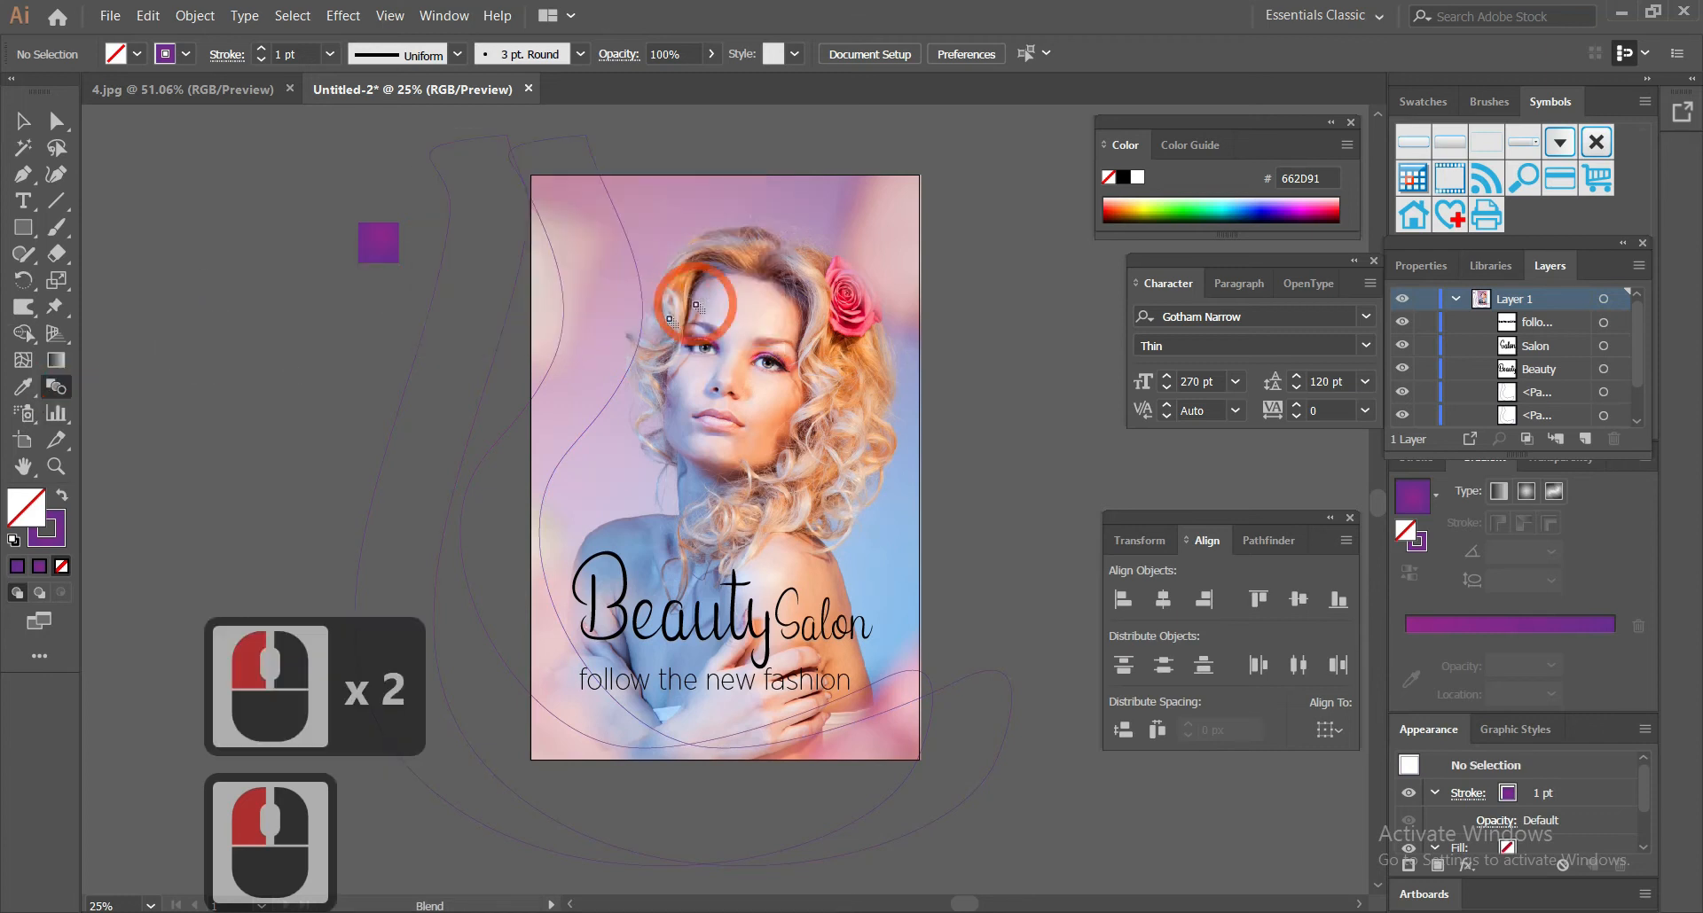
key("ctrl+z")
key("ctrl+z")
left_click(23, 122)
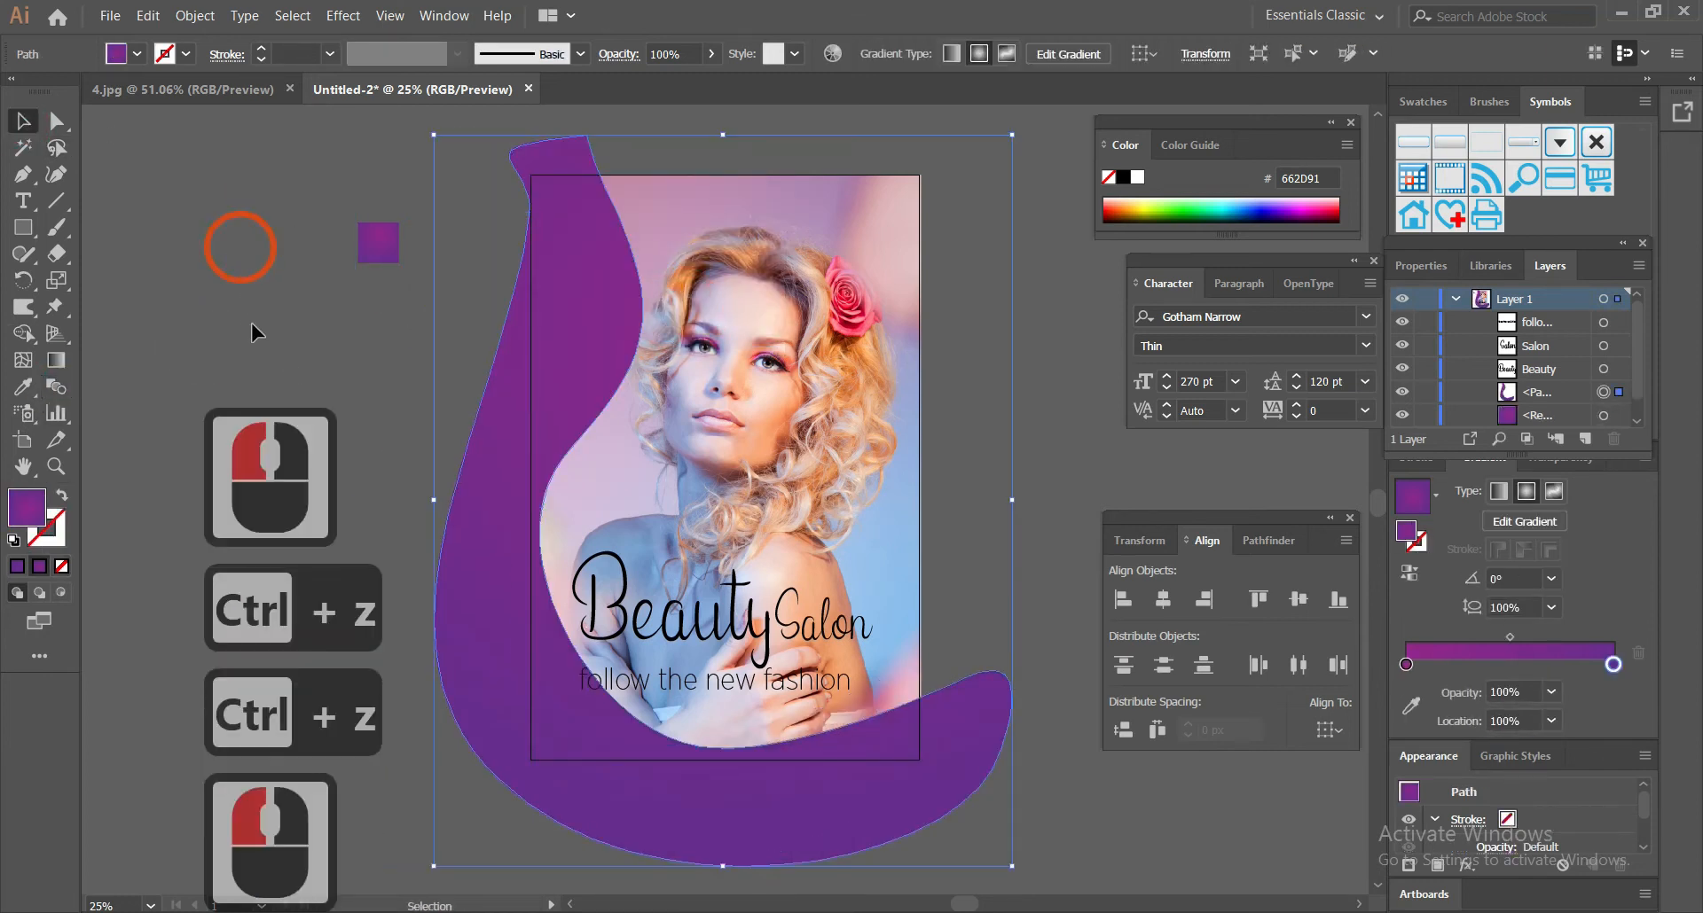
left_click(254, 331)
Step: Scale the tagline down to about 52 pt and centre it beneath the title
left_click(810, 694)
left_click_drag(854, 681, 837, 667)
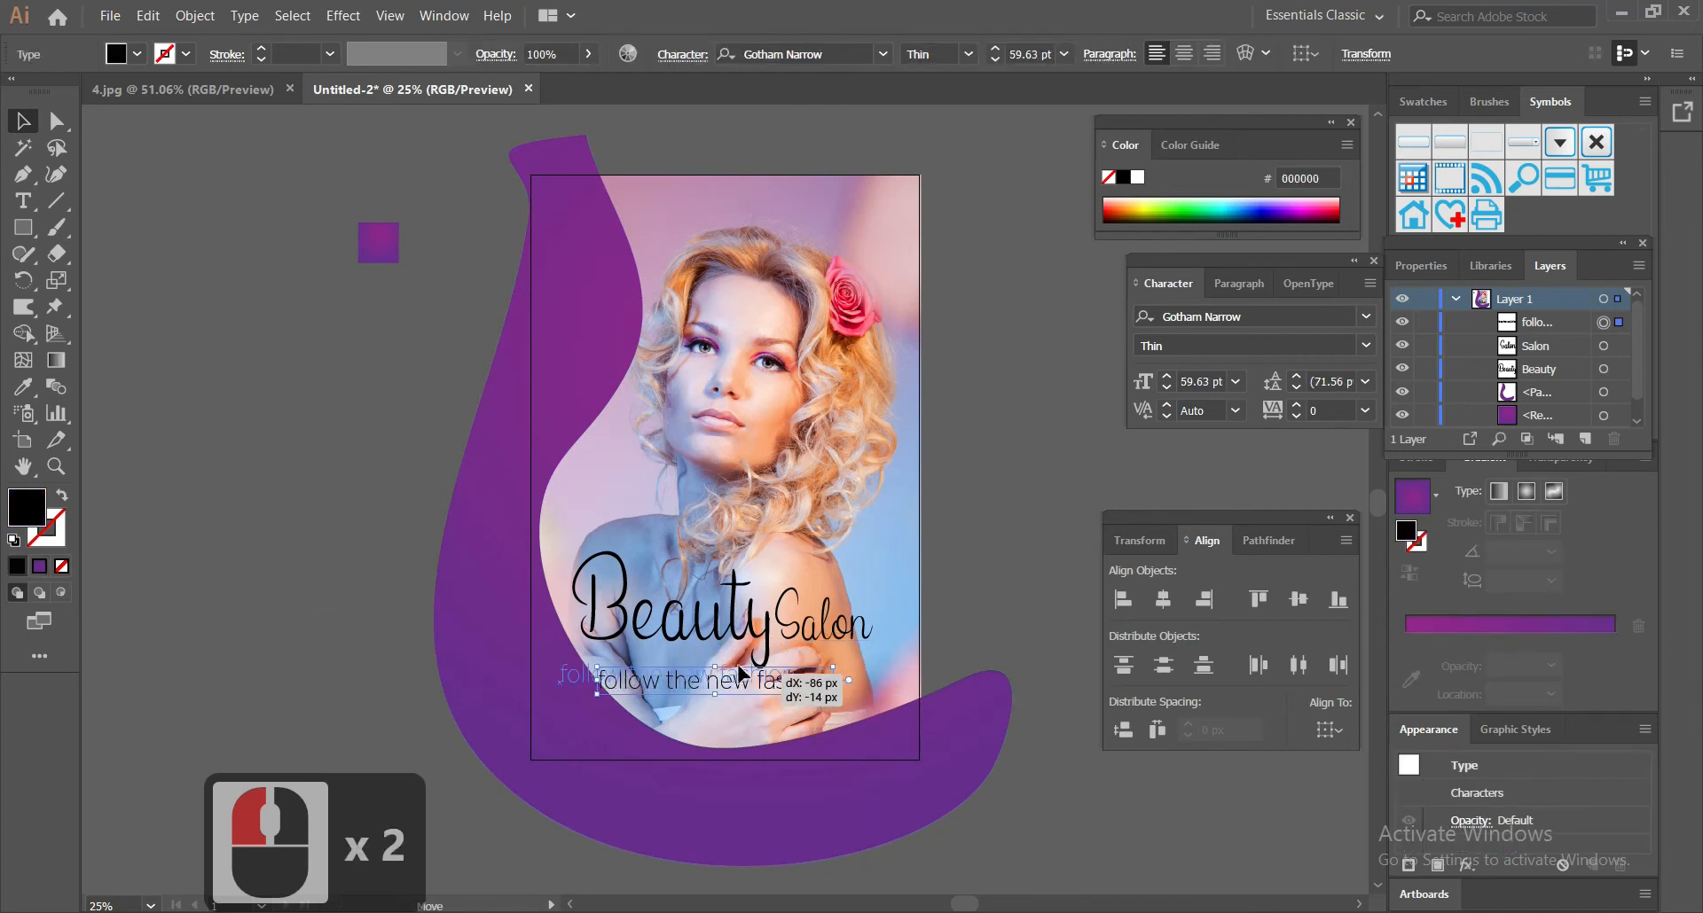
left_click_drag(701, 661, 725, 691)
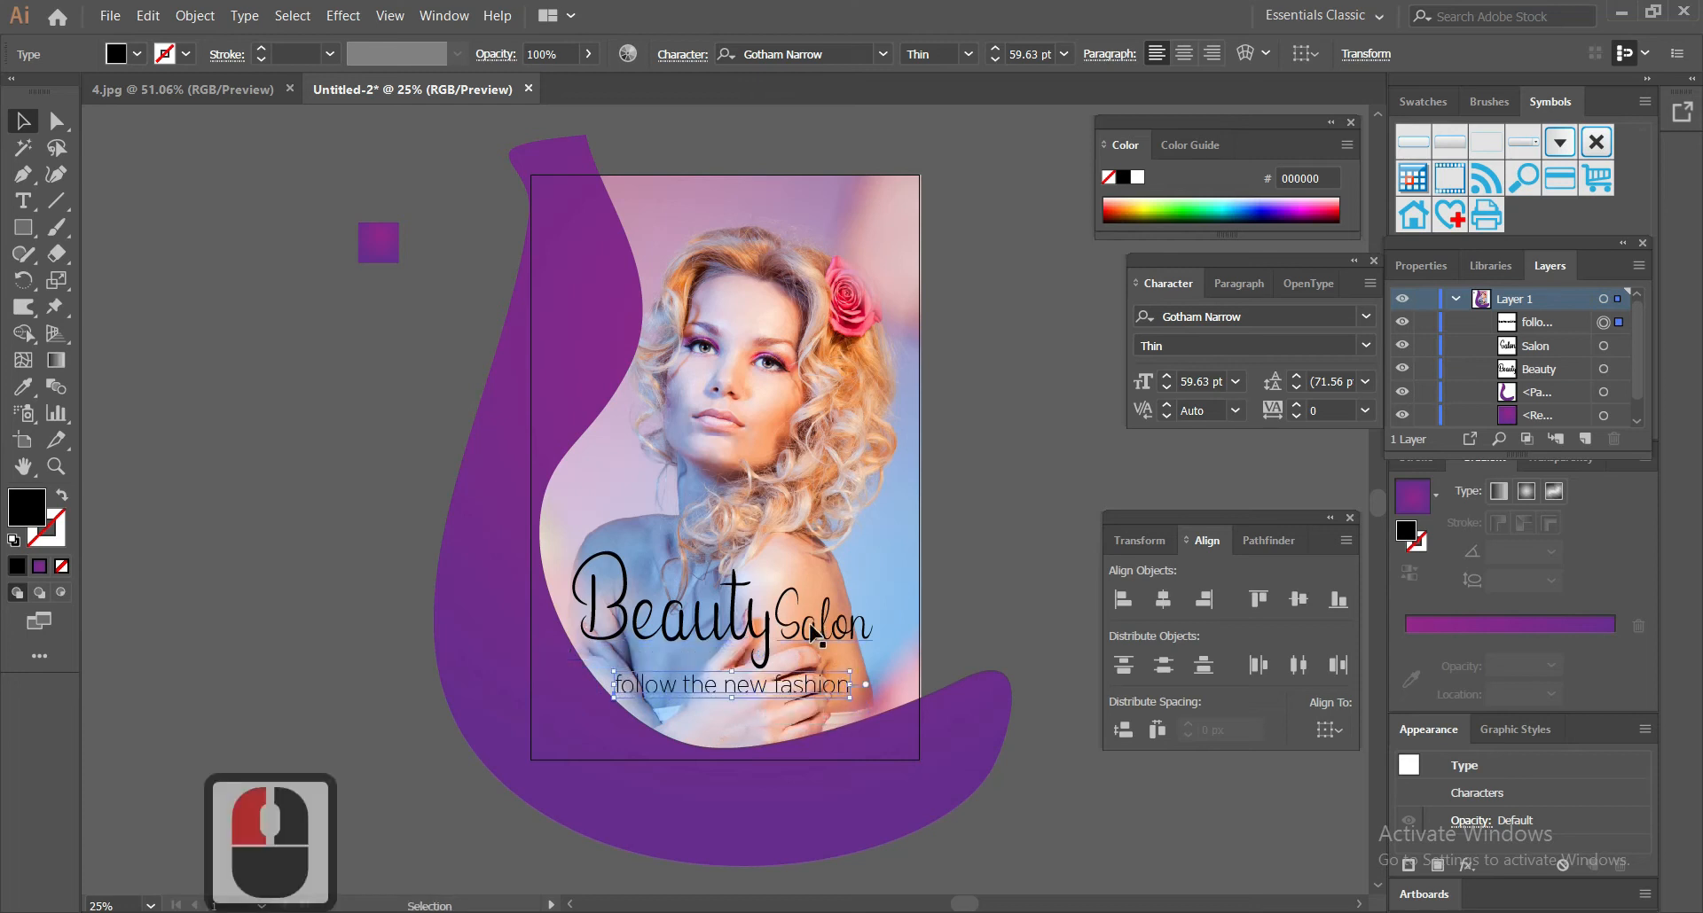
left_click_drag(851, 671, 838, 670)
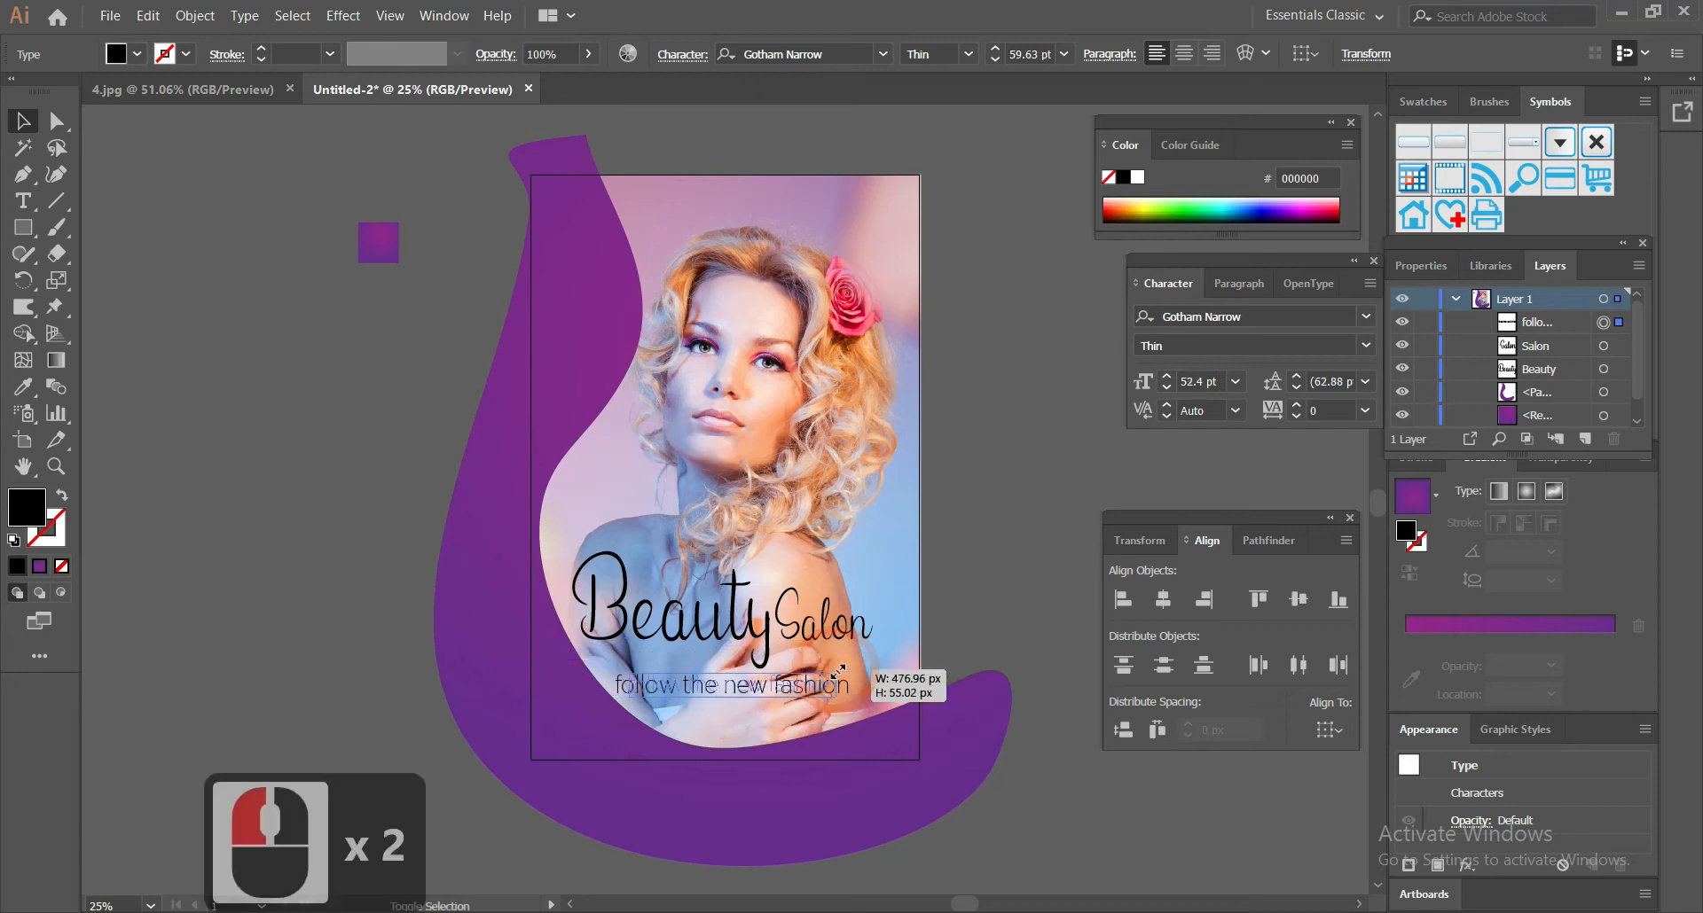
left_click(950, 615)
Step: Add a "2020" area text beside the artboard and enlarge its frame to fit the number on one line
left_click(23, 201)
left_click(305, 543)
type("2")
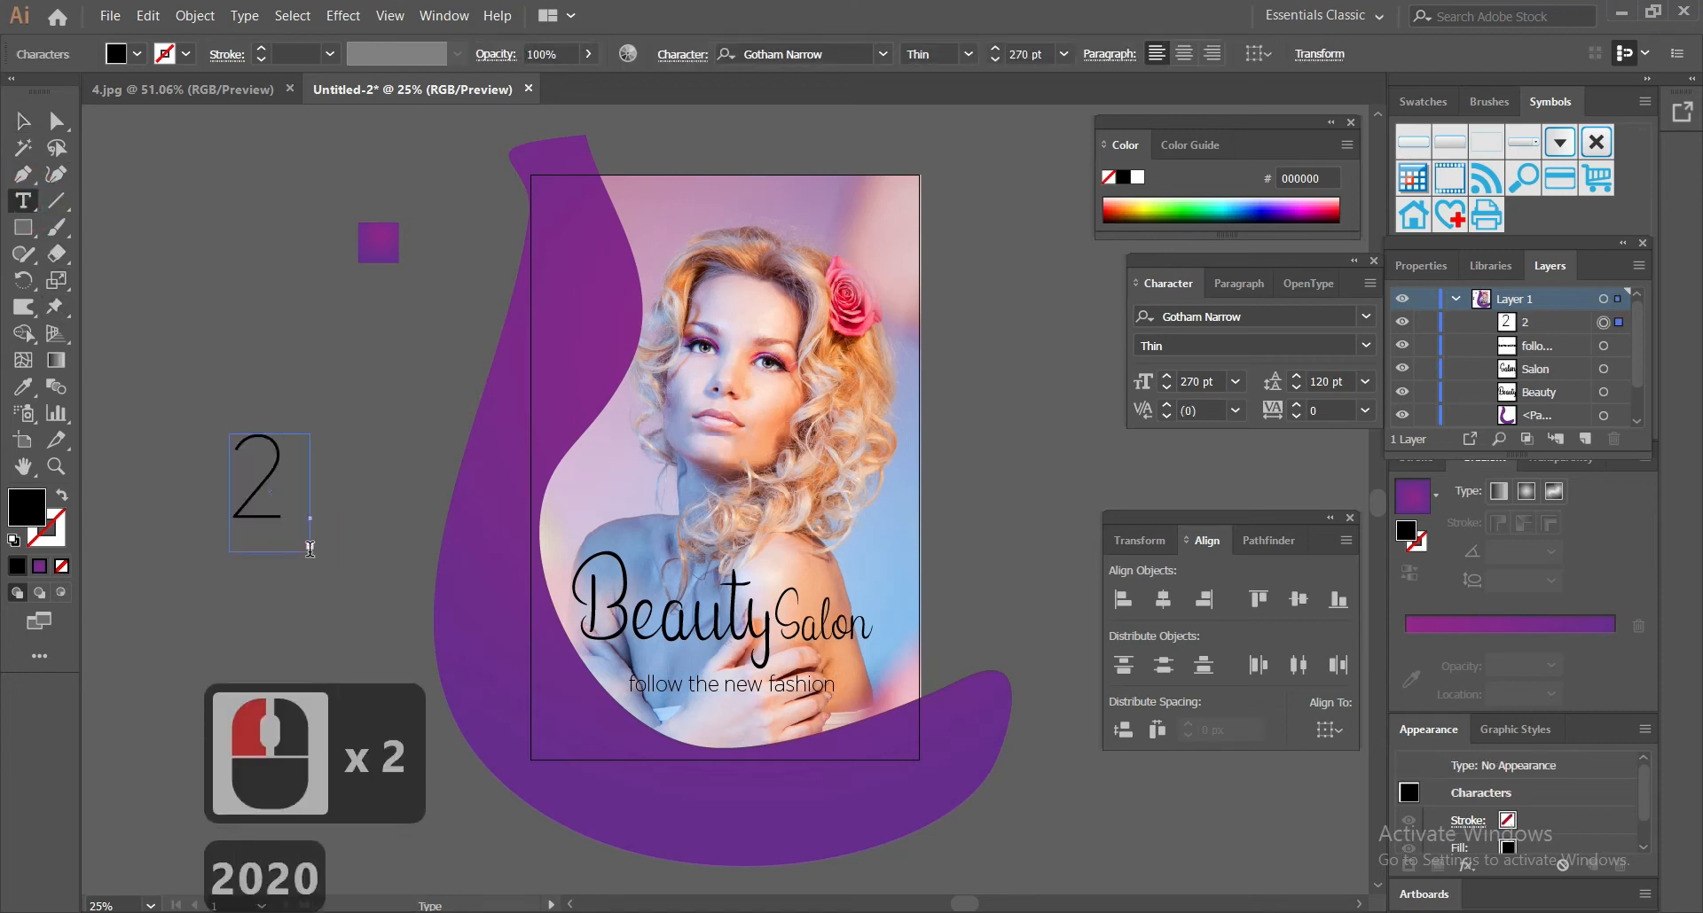
left_click(278, 464)
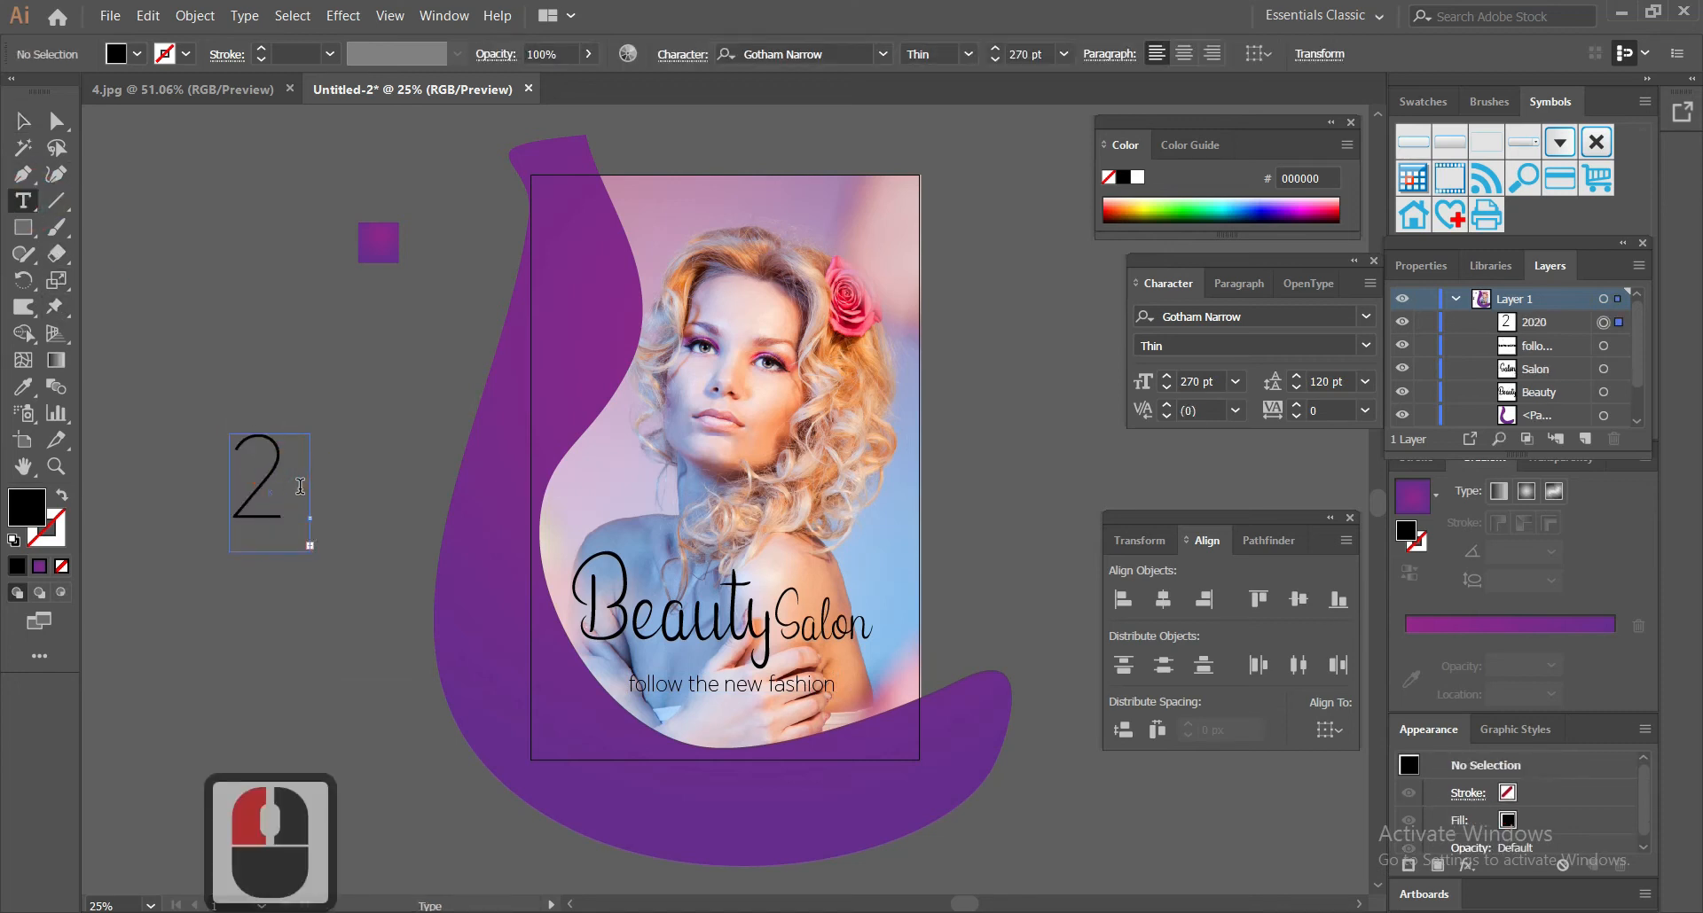
left_click(23, 122)
left_click_drag(310, 547, 455, 610)
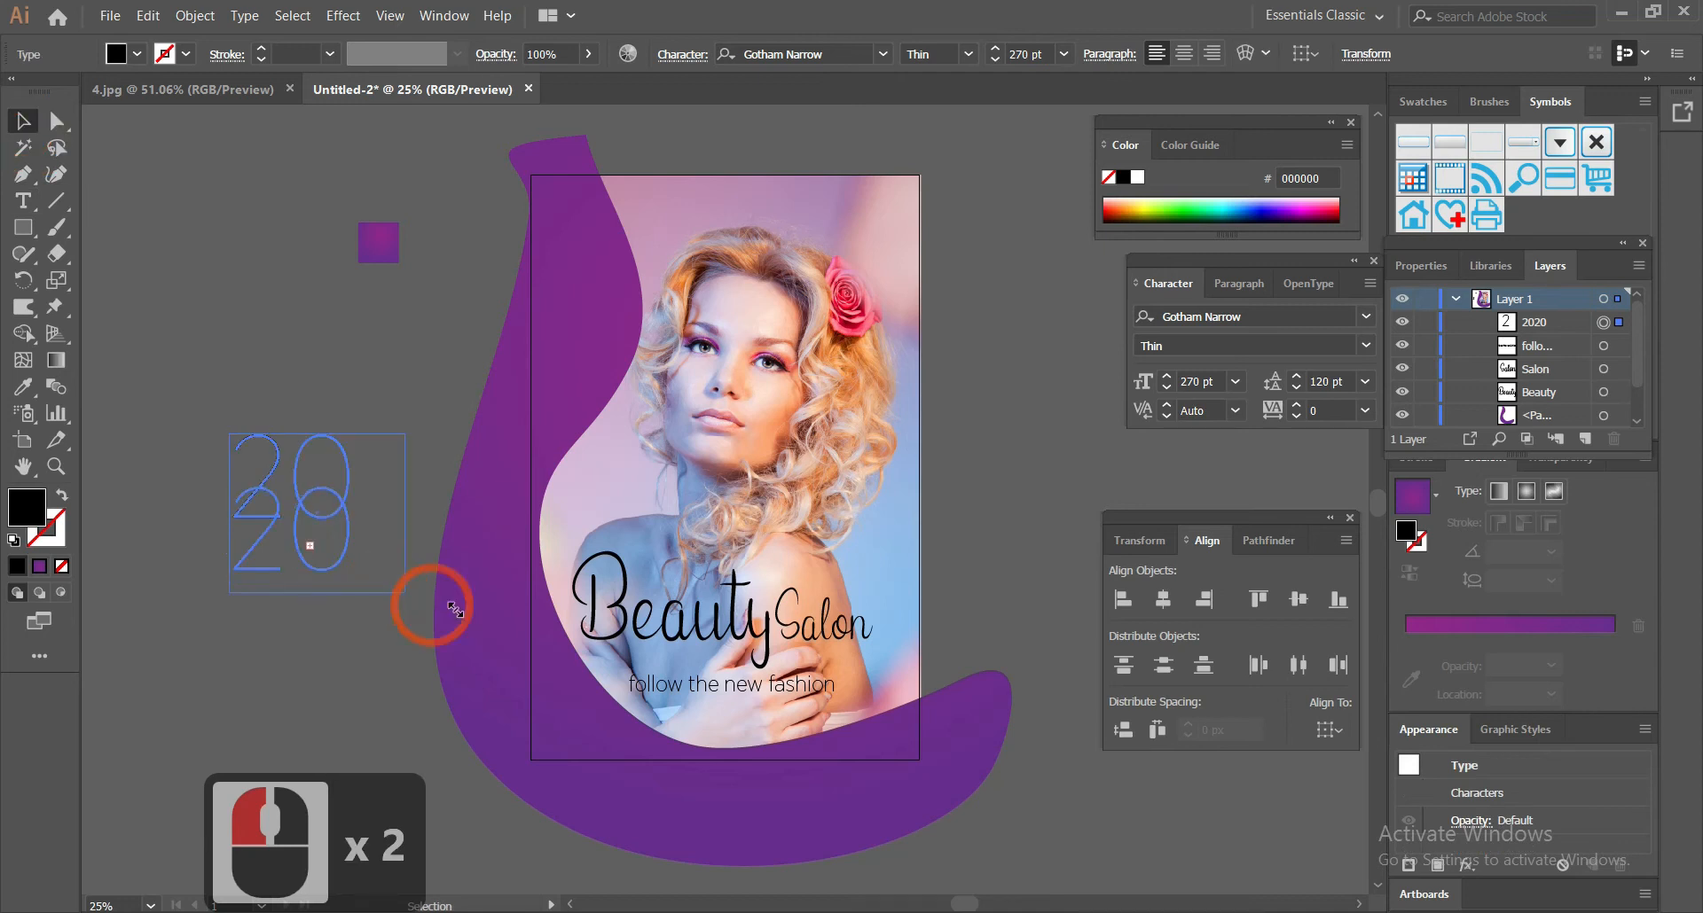
left_click_drag(490, 526, 486, 519)
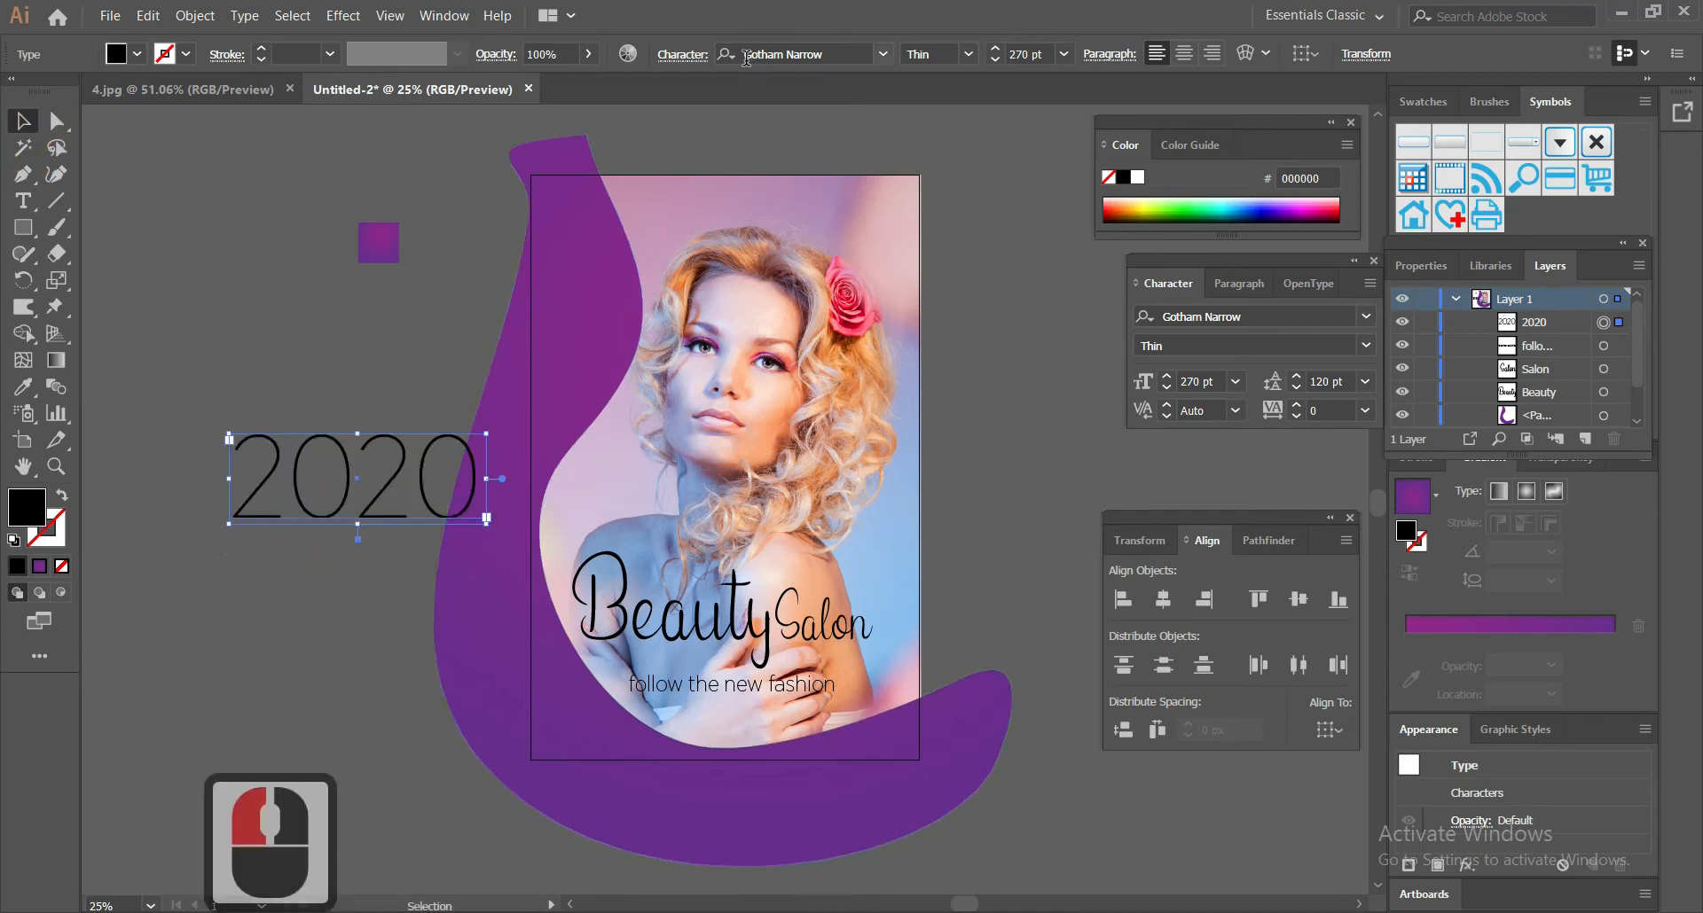
Step: Set the "2020" text to the Black weight and move it below the tagline, widening its frame
left_click(967, 53)
left_click(931, 126)
left_click_drag(487, 519, 522, 533)
left_click_drag(487, 472, 750, 717)
left_click_drag(841, 810, 950, 827)
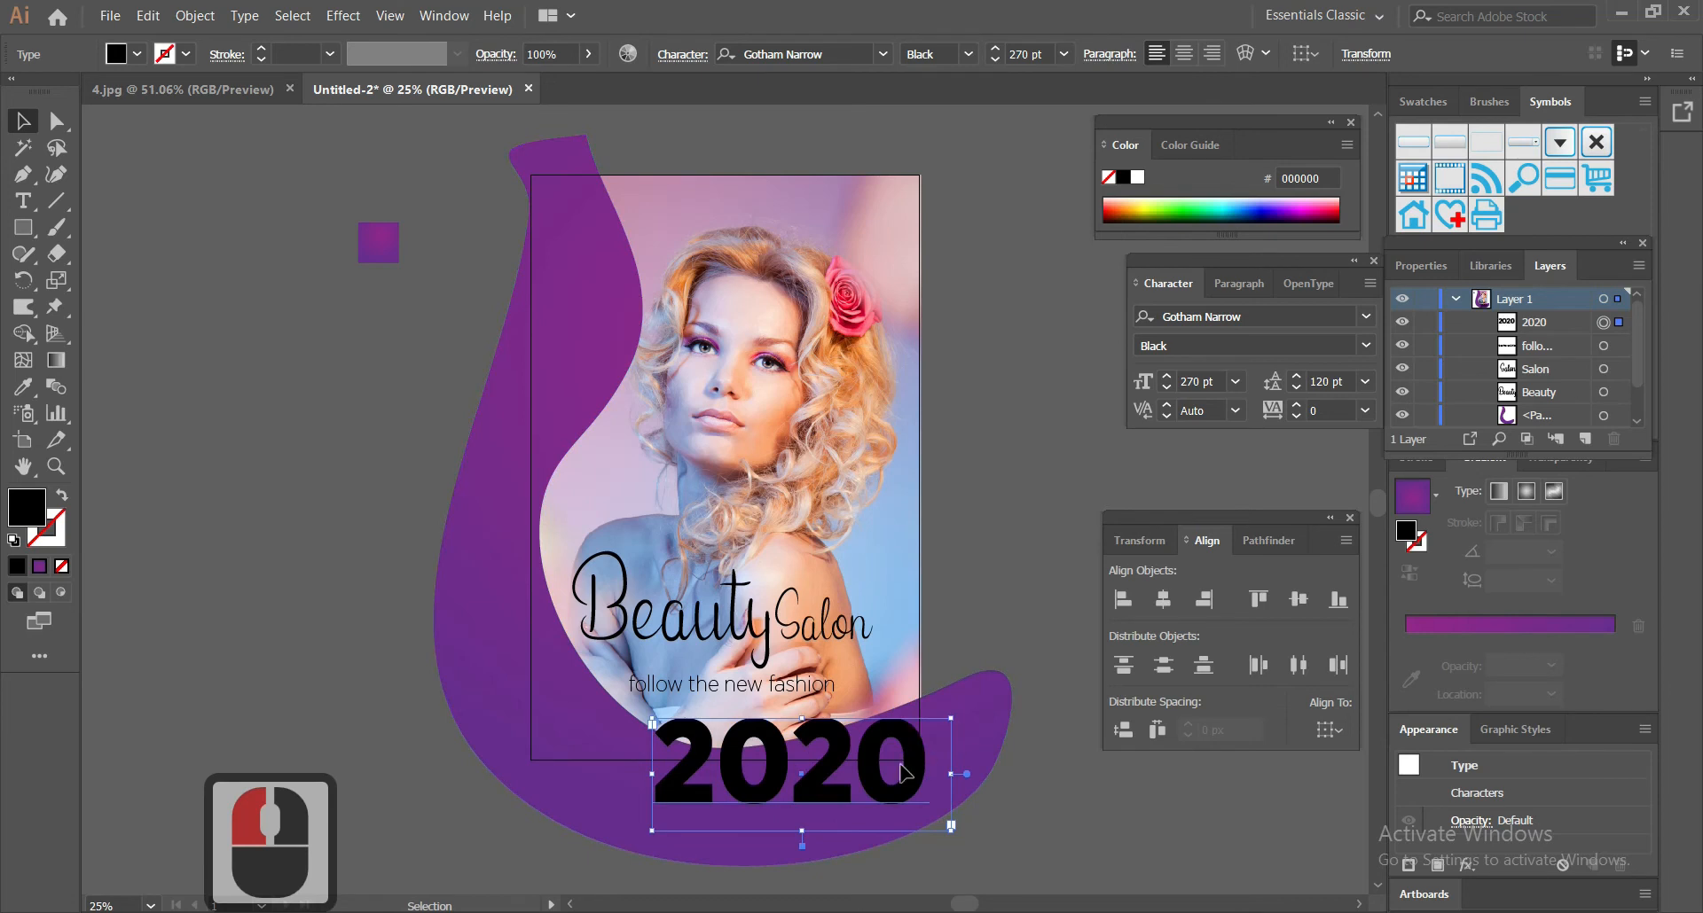
Step: Reduce the "2020" text to 72 pt and shrink its frame to fit the number
double_click(901, 765)
left_click_drag(929, 772, 697, 755)
left_click(692, 754)
triple_click(755, 752)
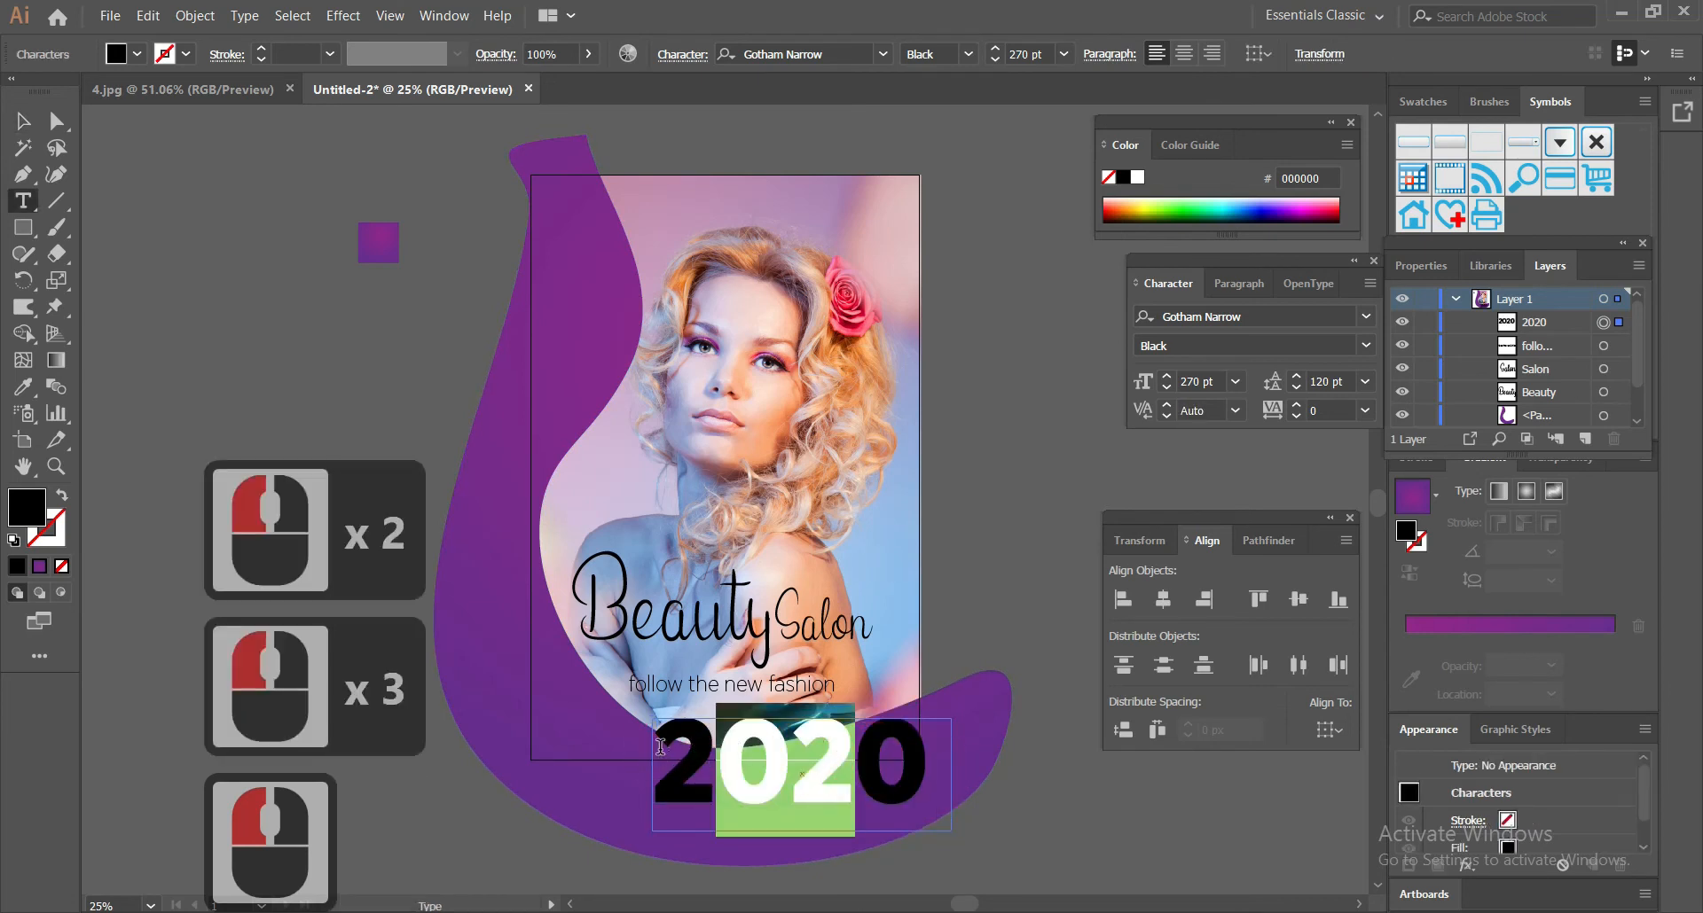
left_click(1064, 54)
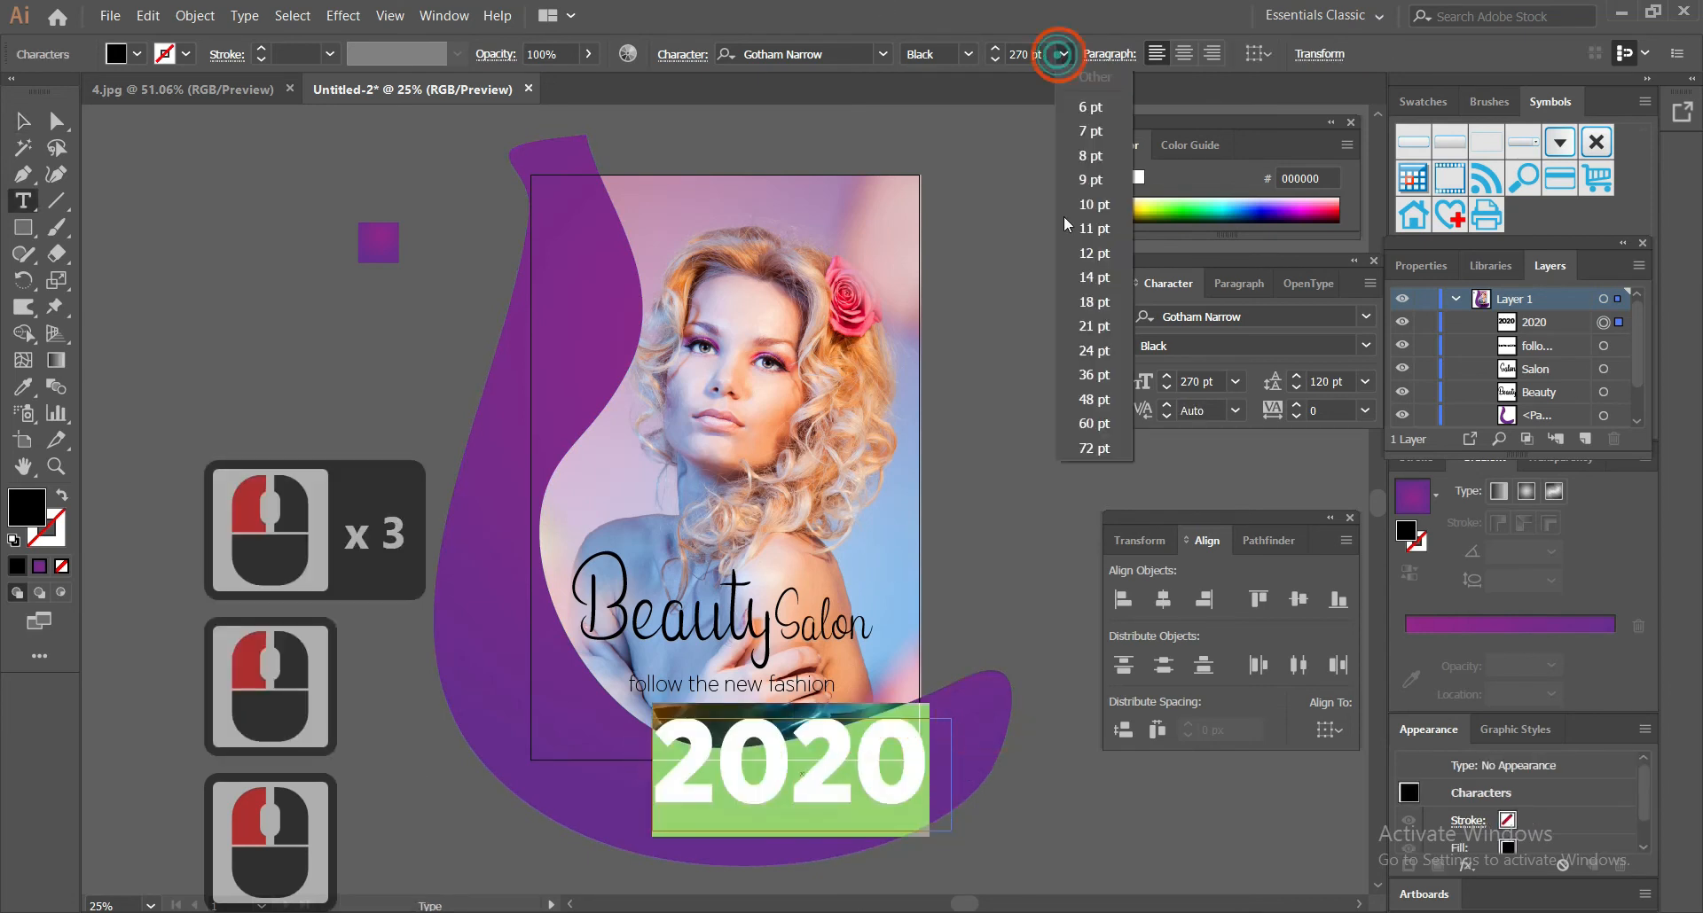
left_click(1093, 448)
left_click(23, 122)
left_click(951, 831)
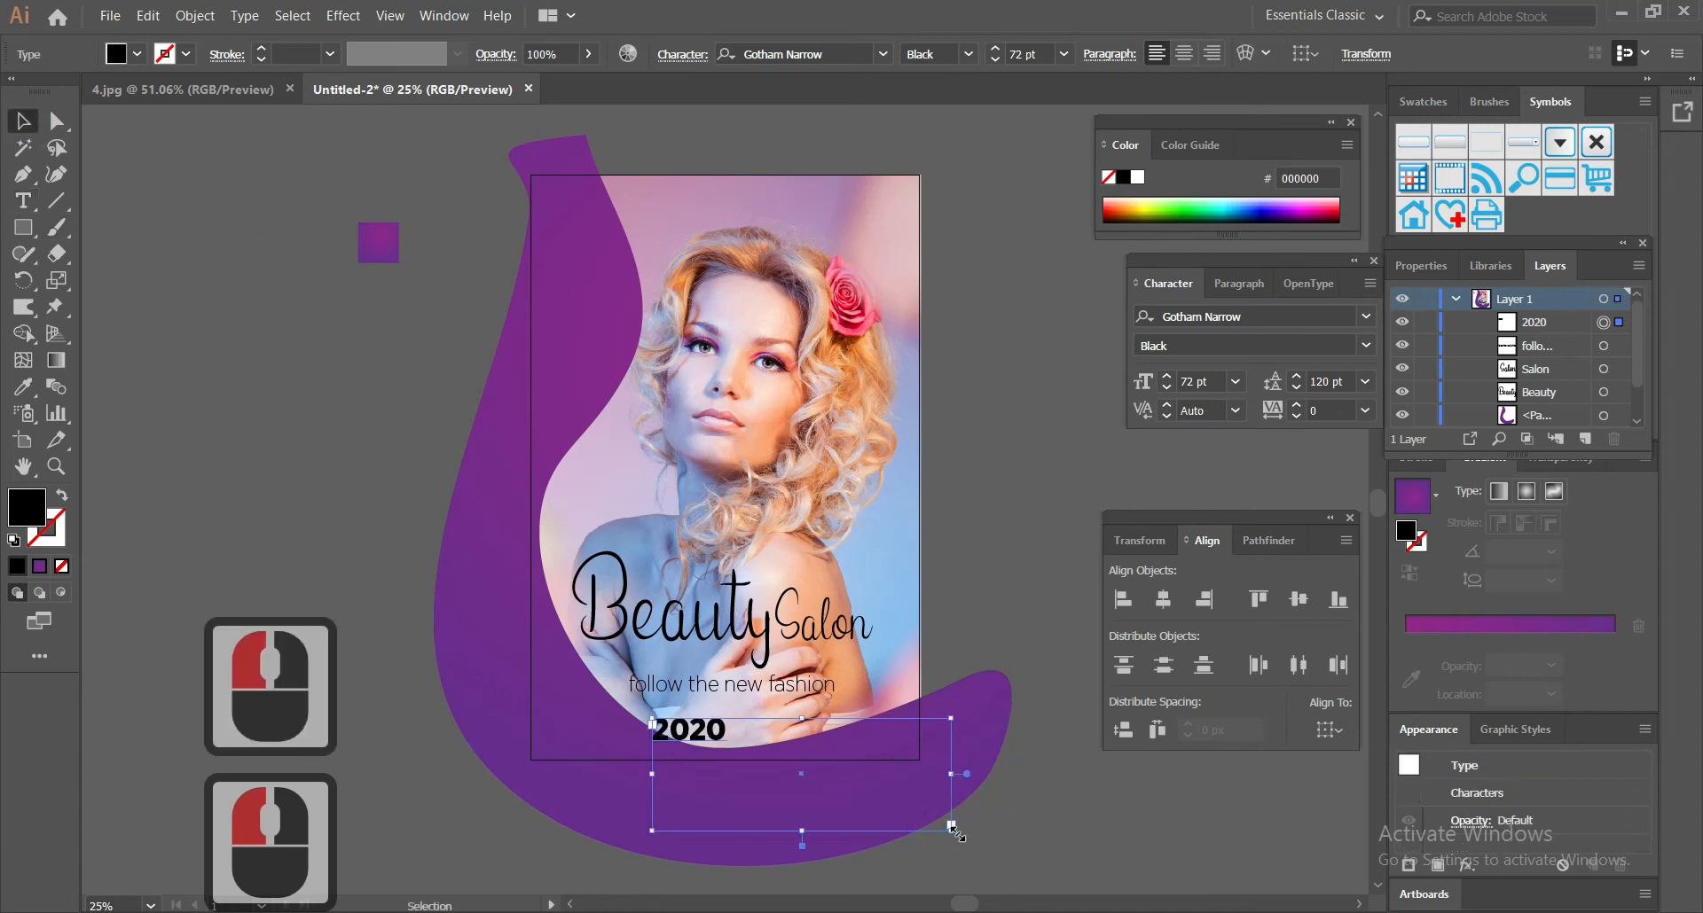
mouse_move(735, 730)
left_mouse_down()
mouse_move(749, 758)
mouse_move(735, 761)
left_mouse_up()
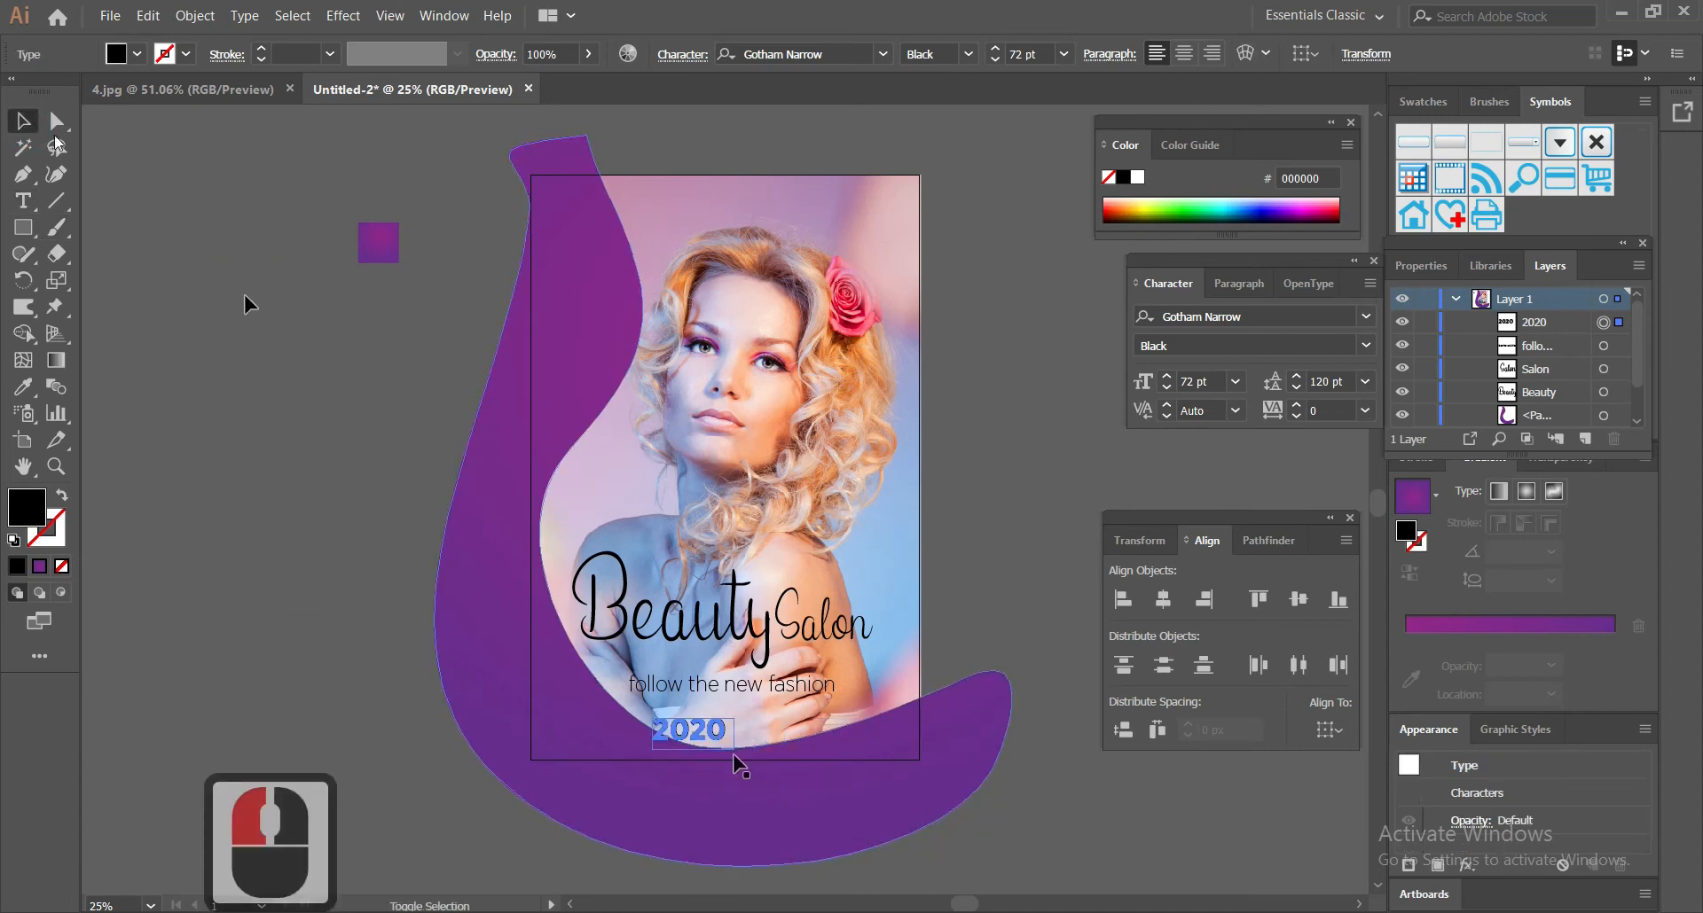
Step: Move the "2020" text to the poster's upper right corner and deselect it
left_click(735, 759, "shift")
left_click(776, 854)
left_click_drag(748, 721, 881, 211)
left_click(976, 569)
left_click(942, 643)
left_click(809, 702)
Step: Draw a rounded rectangle about 524 by 150 px beside the artboard and sample the swatch square's purple gradient onto it
left_click_drag(23, 227, 115, 255)
left_click_drag(394, 404, 398, 401)
left_click(23, 387)
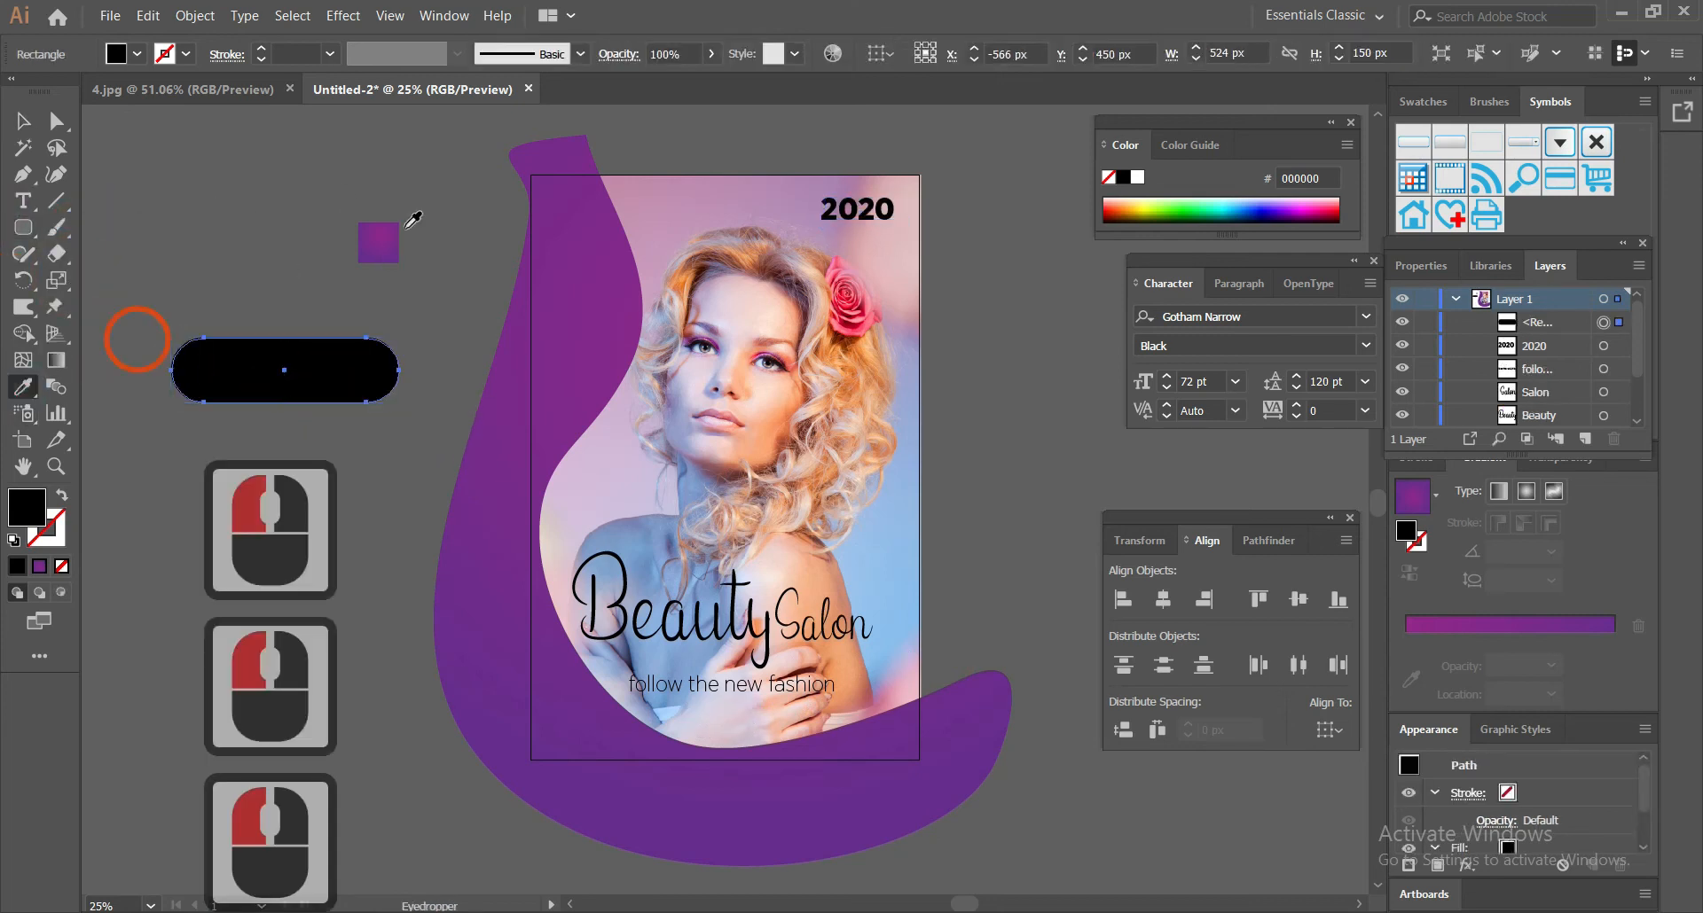
left_click(378, 241)
Step: Move the purple rounded rectangle over "2020" and place it behind the text
key("v")
left_click_drag(282, 369, 901, 212)
key("ctrl+x")
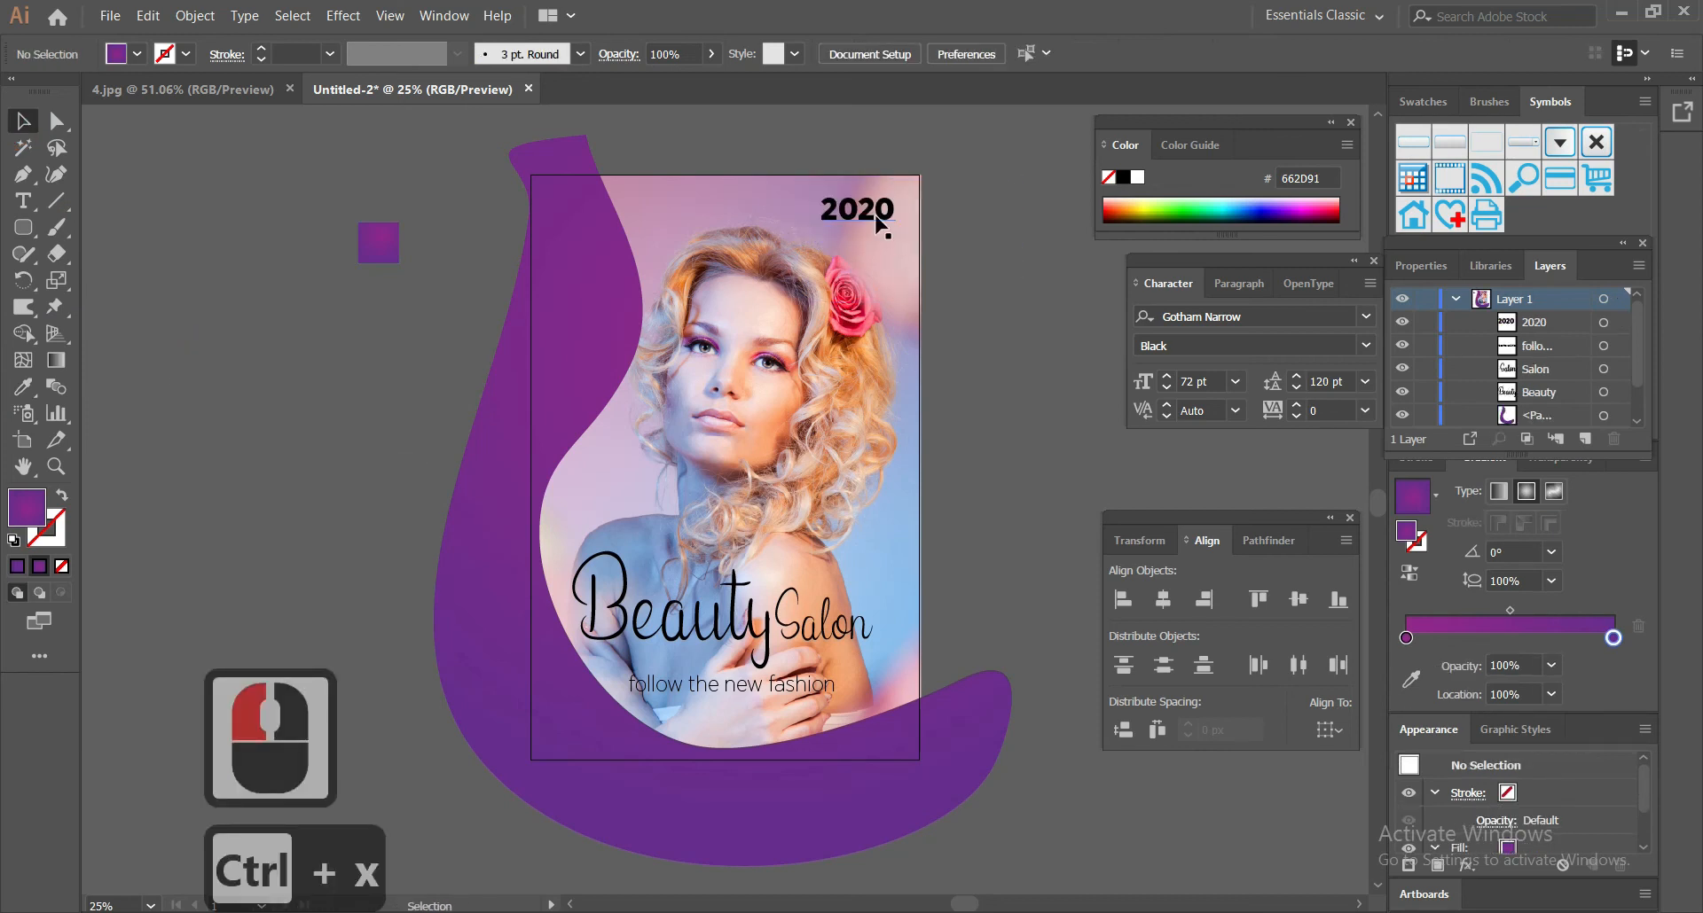
left_click(856, 209)
key("ctrl+b")
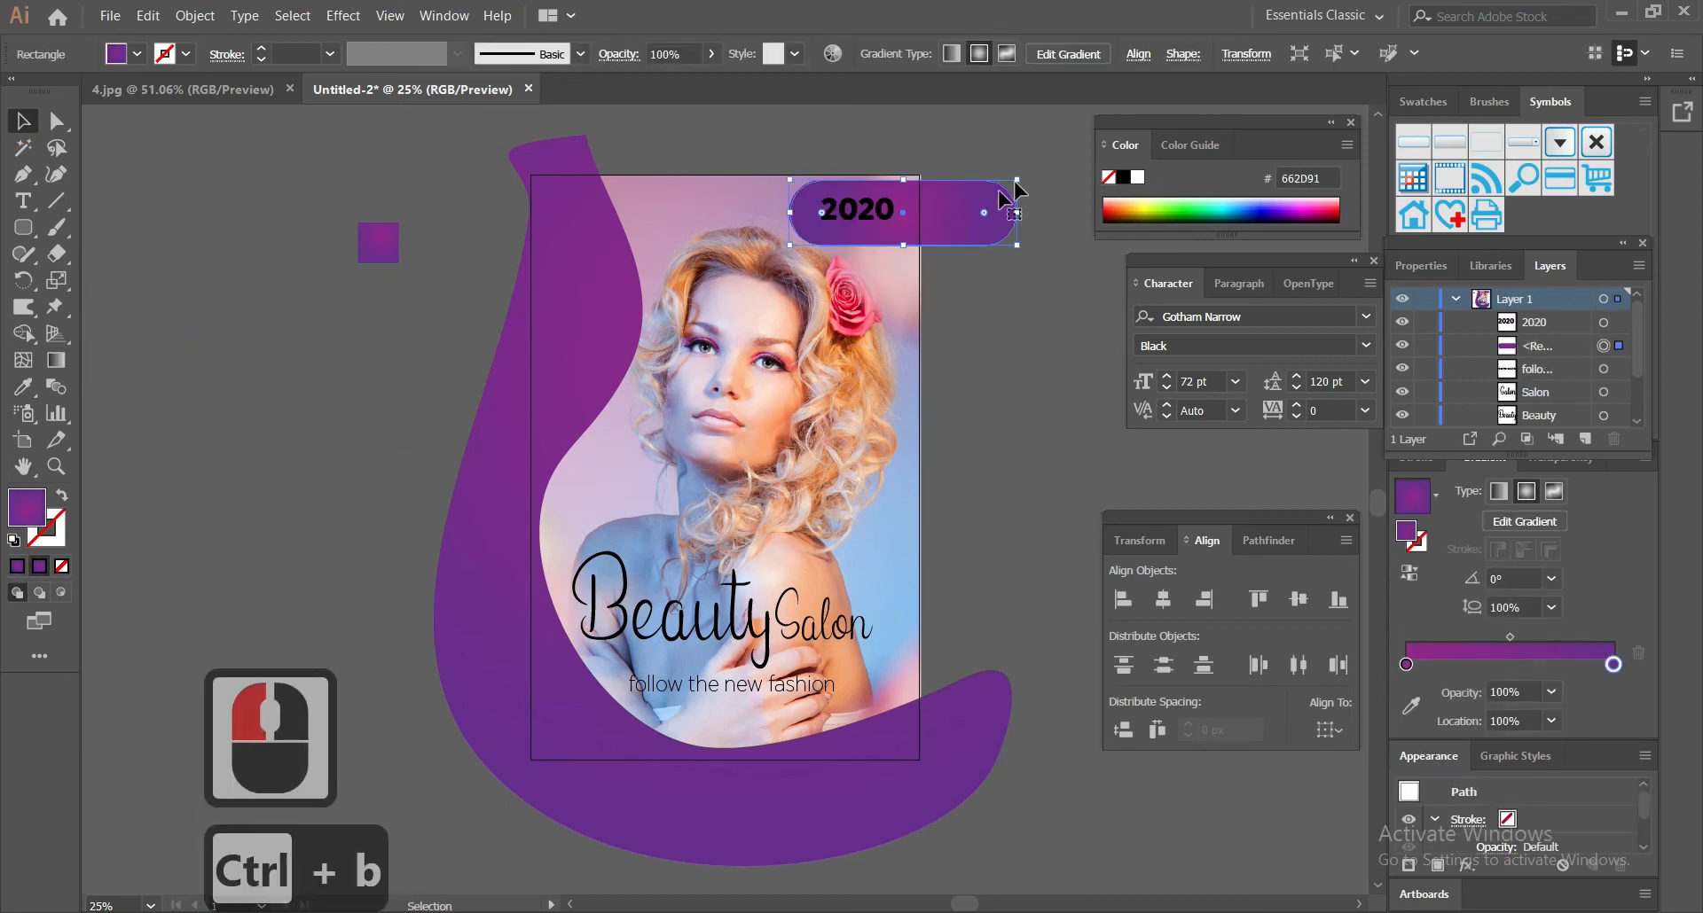
Step: Narrow the purple rounded rectangle symmetrically and reposition "2020" slightly to the right on it
left_click(880, 214)
left_click(958, 212, "shift")
left_click(1000, 329)
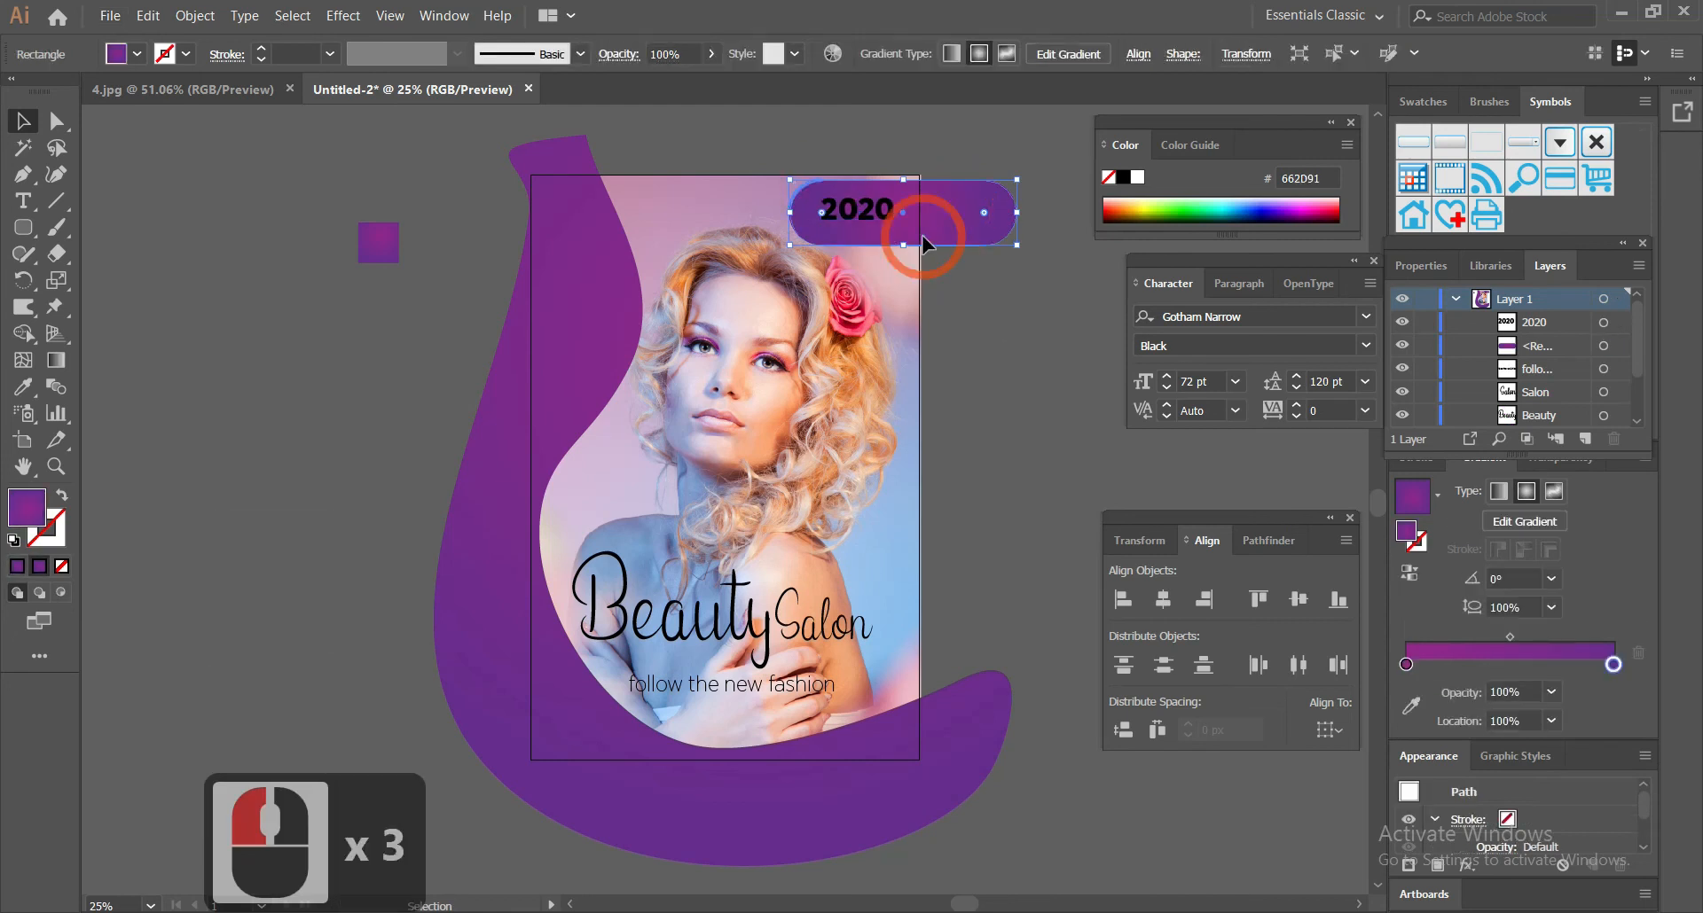
left_click(923, 228)
left_click_drag(803, 180, 803, 180)
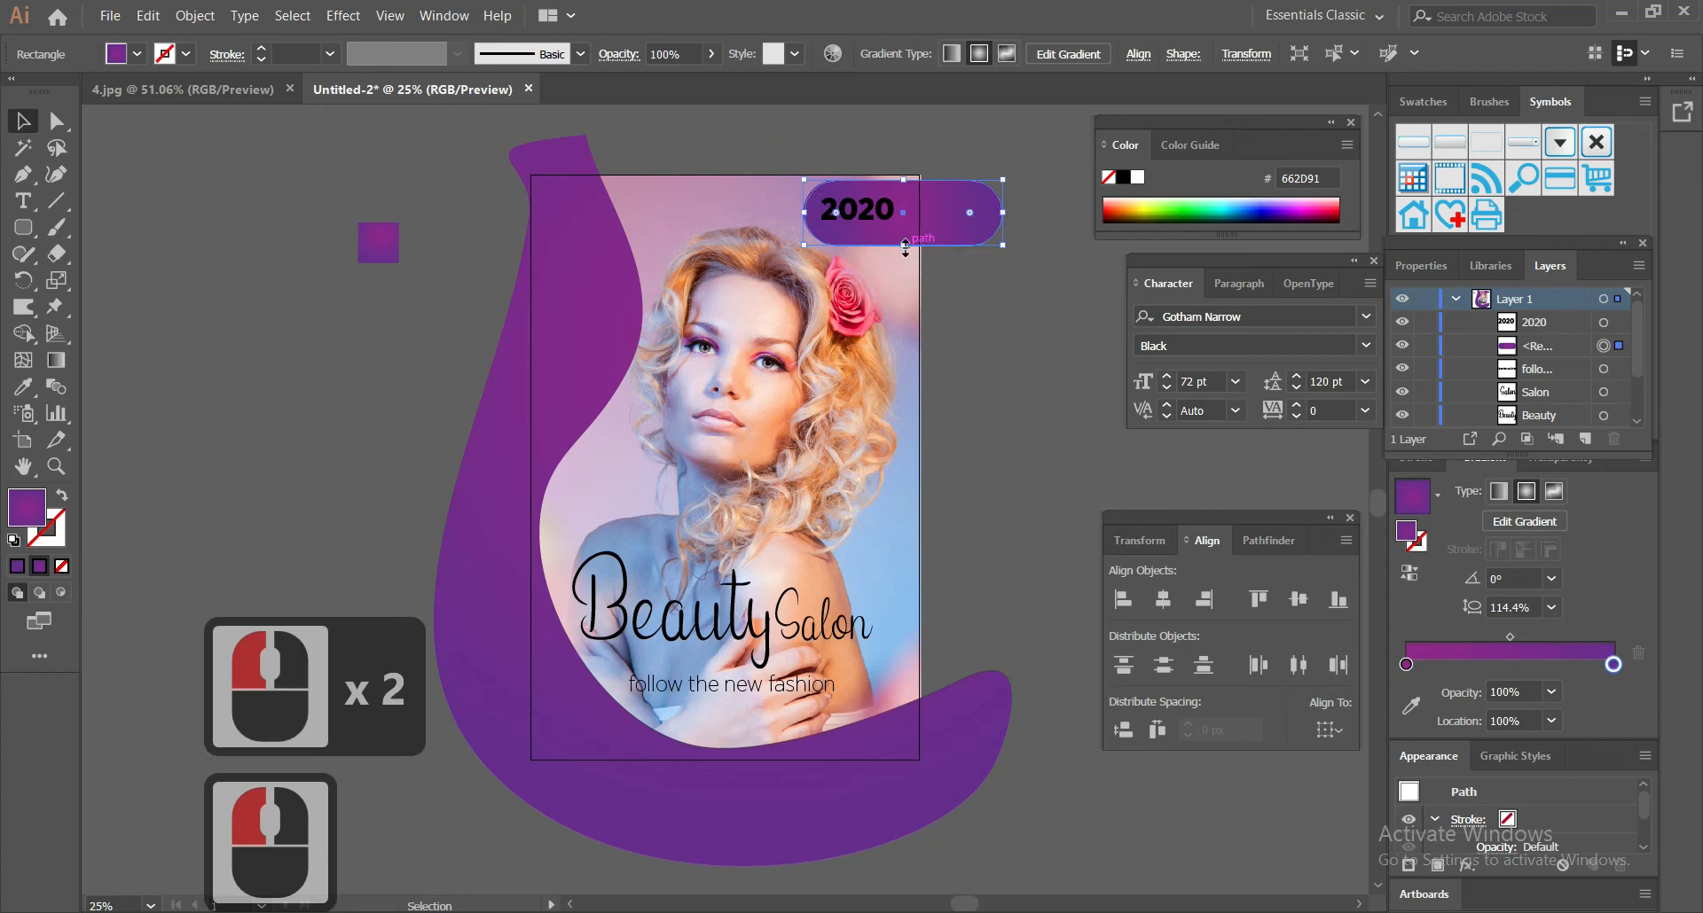
left_click_drag(890, 218, 896, 219)
Step: Delete the anchor points at the purple rounded rectangle's right end so that end becomes a straight edge
left_click(57, 121)
left_click_drag(1047, 164, 961, 286)
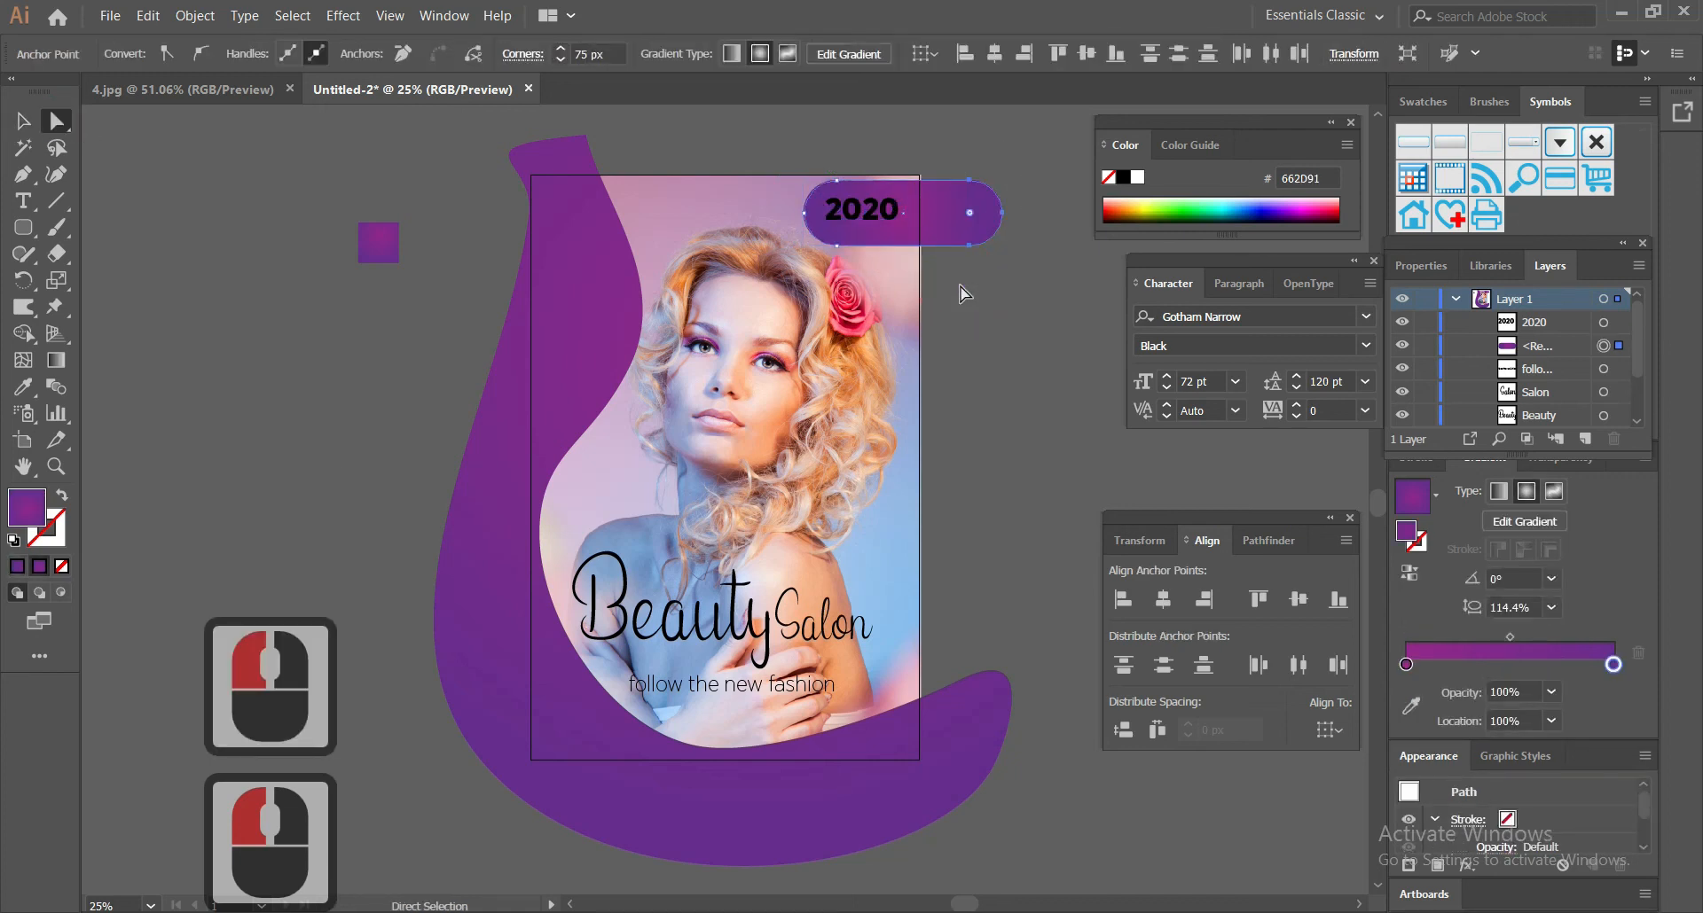
key("Delete")
key("ctrl+z")
left_click_drag(982, 304, 983, 305)
key("Delete")
Step: Shift the purple badge's two right-end anchor points left until its straight edge meets the artboard's right edge
left_click_drag(997, 171, 945, 299)
key("Left")
key("Left")
key("Left")
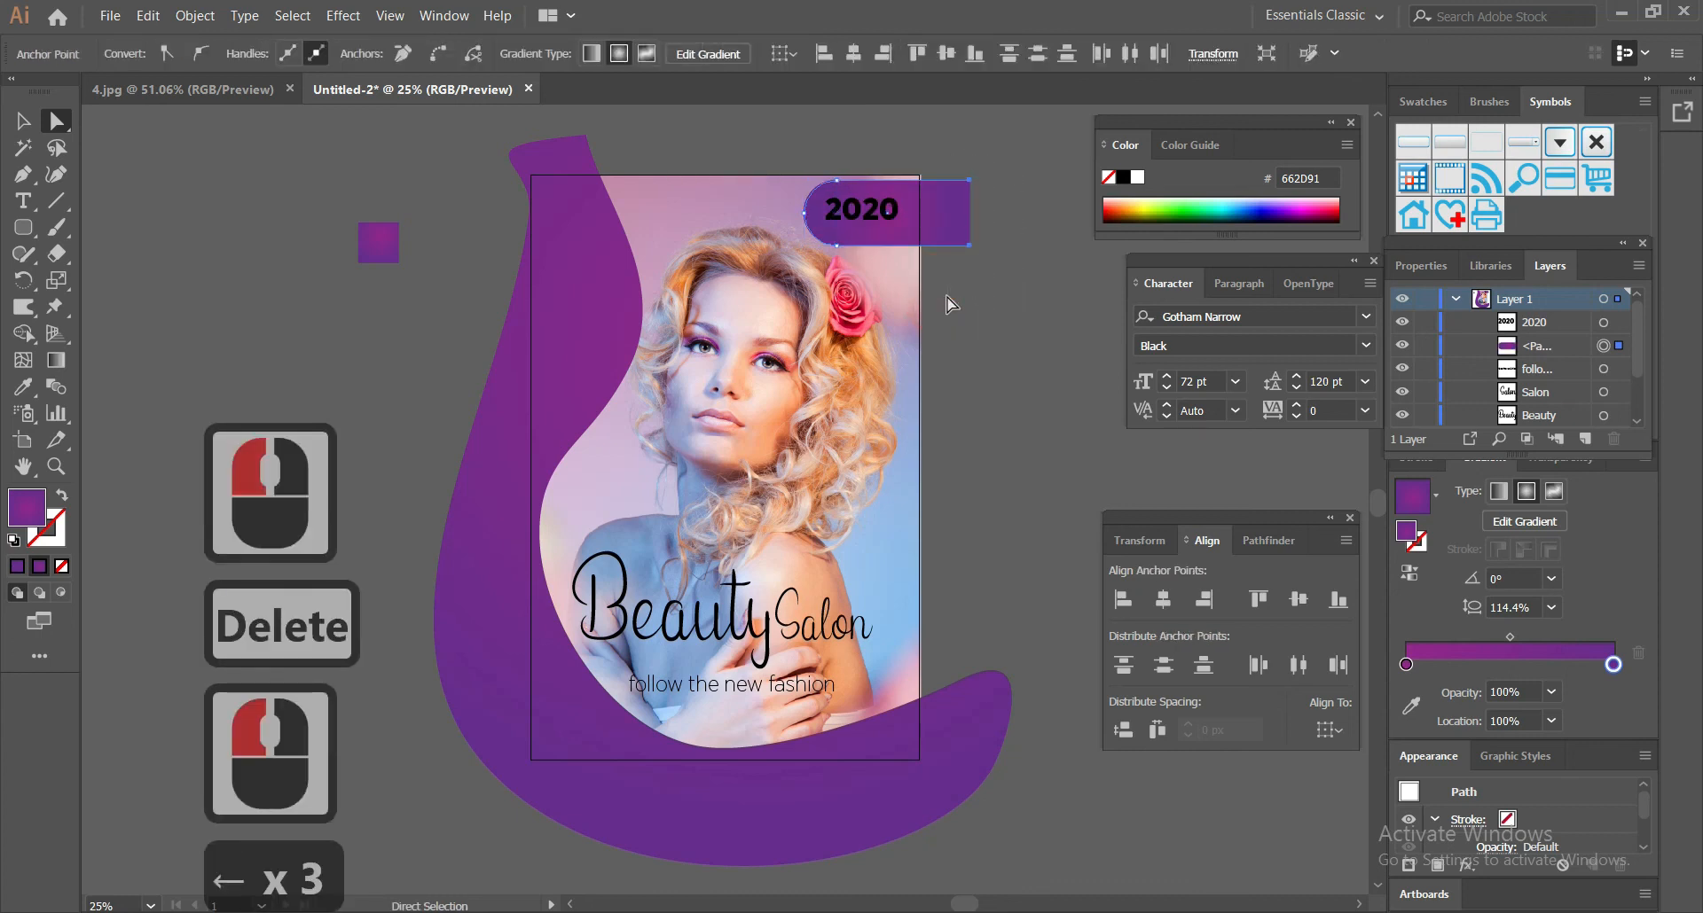
key("Left")
key("Left")
key("Left")
key("Left")
key("Left")
key("Left")
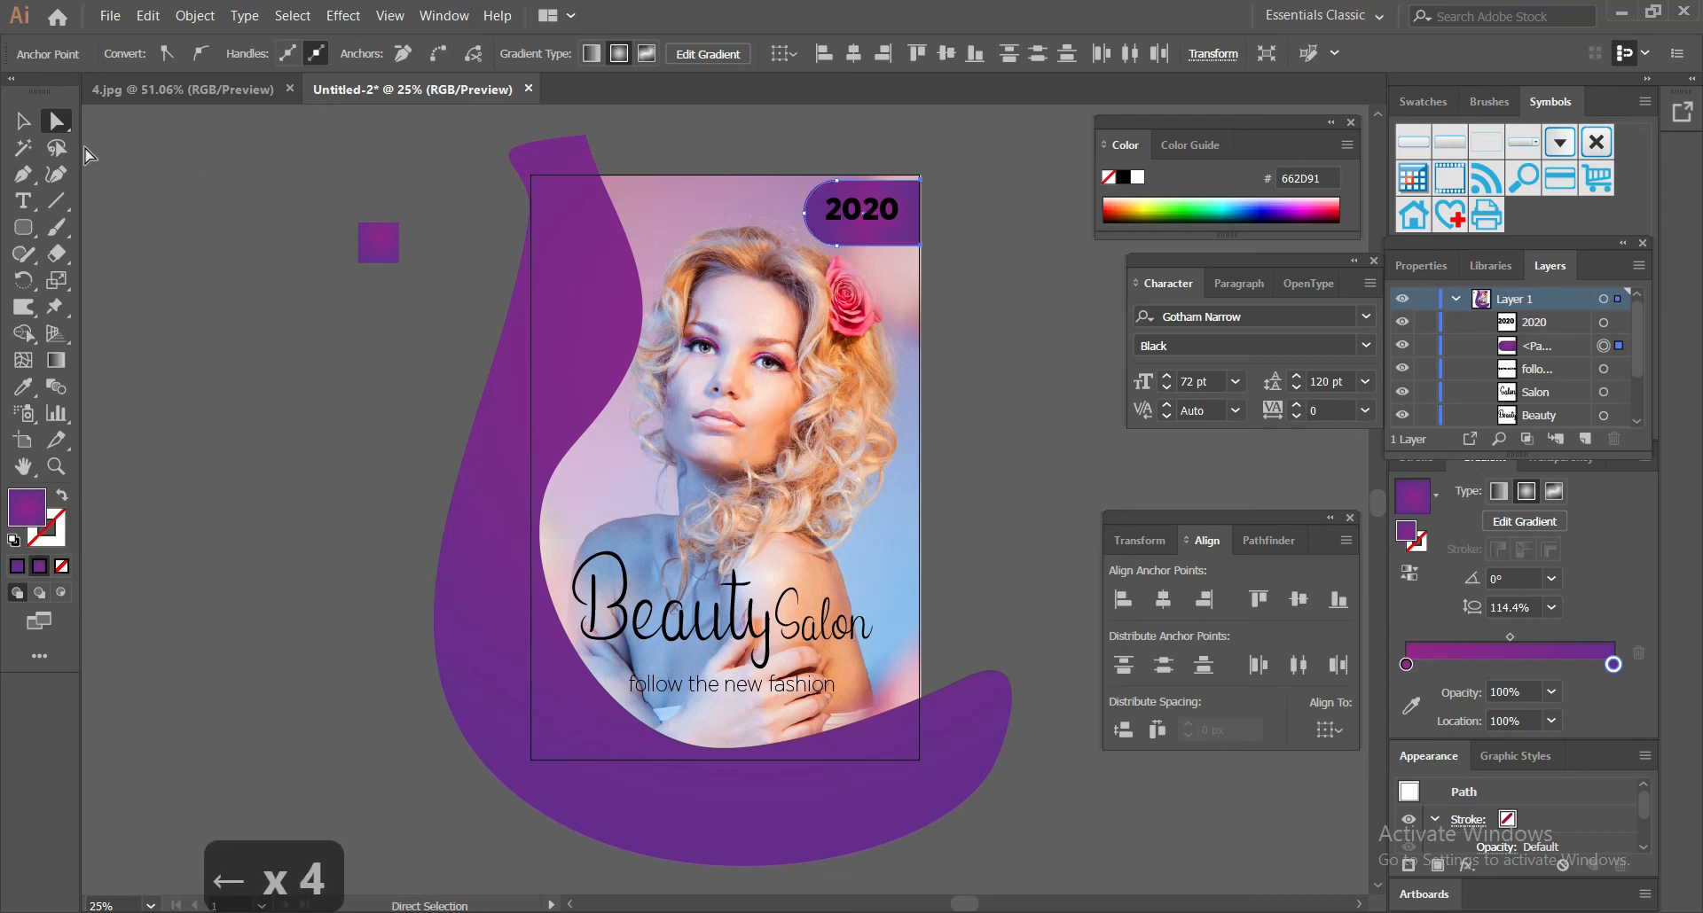
Step: Set the "2020" text to the Thin font style with a white fill and deselect it
left_click(22, 119)
left_click(891, 209)
left_click(968, 54)
left_click(956, 79)
left_click(136, 55)
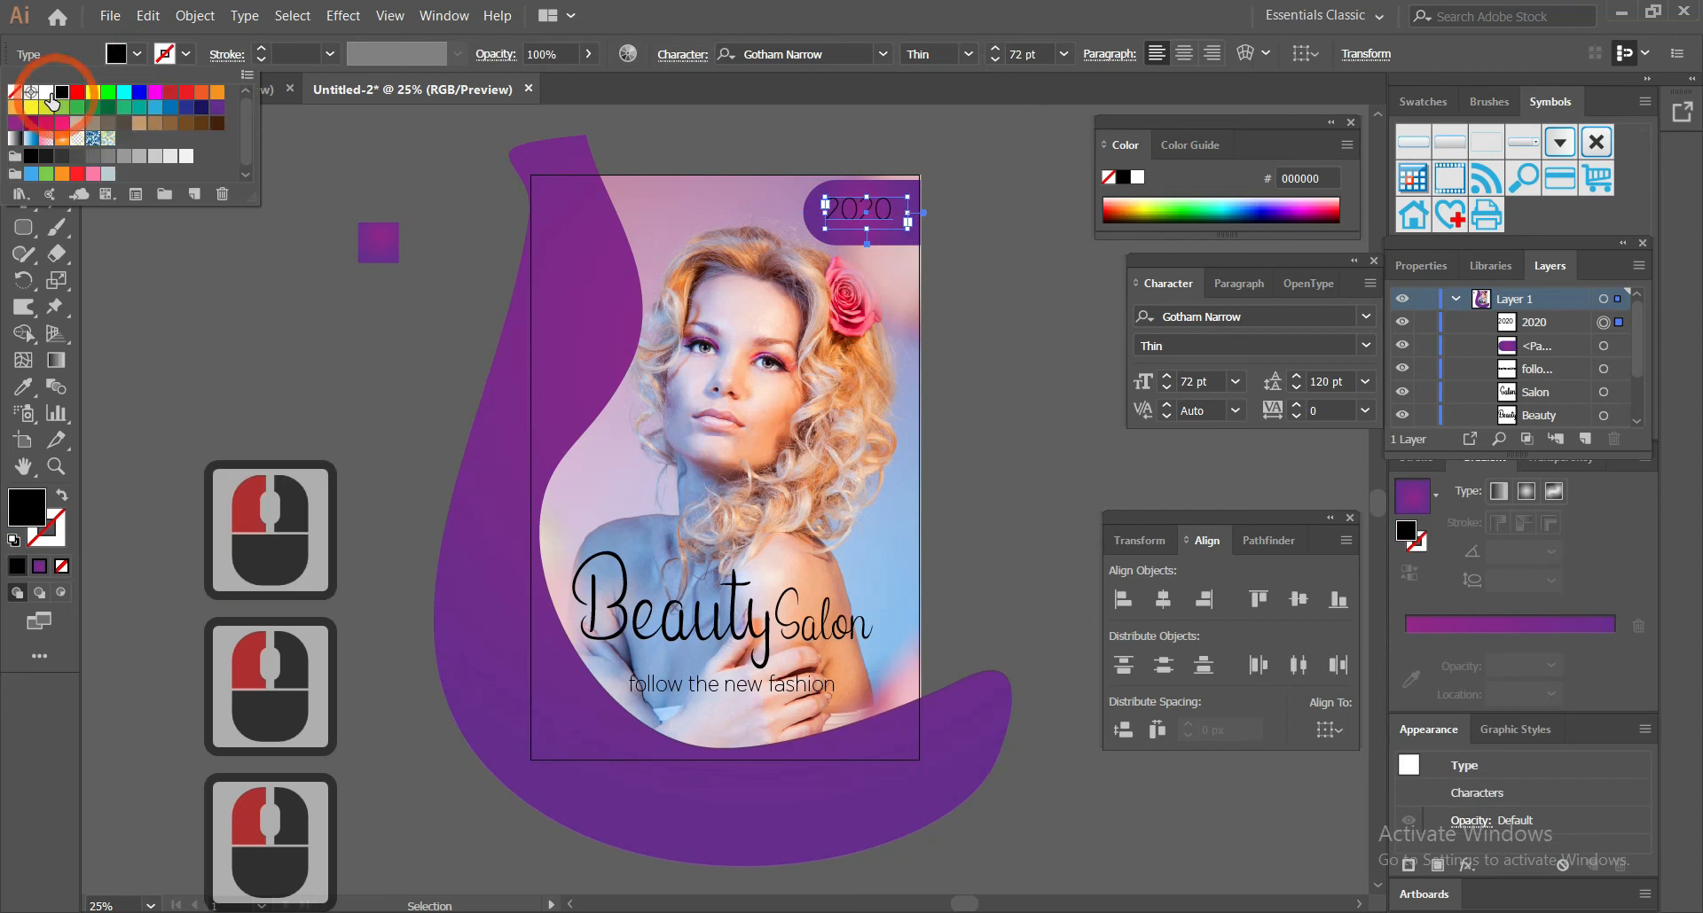
left_click(55, 86)
left_click(1017, 234)
Step: Scale the "2020" text and its purple badge down together to a text size of about 52 pt, against the artboard's right edge
left_click_drag(792, 167, 905, 220)
left_click_drag(810, 186, 909, 223)
left_click(969, 179)
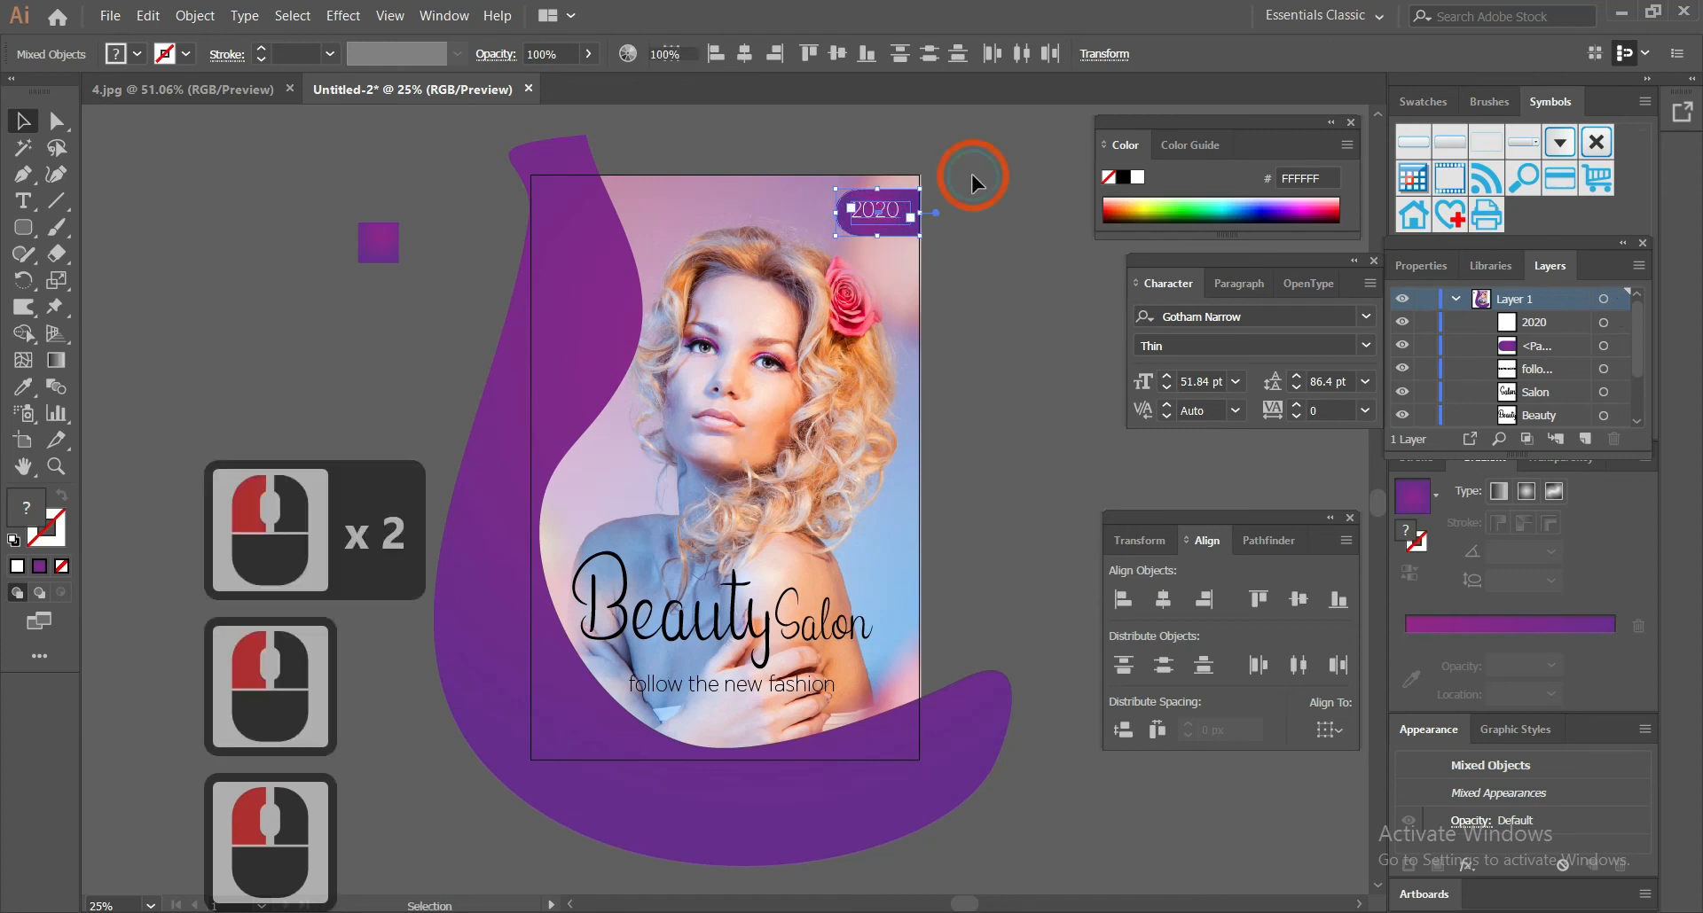
Step: Align the "2020" text and its purple badge to each other's vertical centers and deselect them
left_click(895, 227)
left_click(894, 229, "shift")
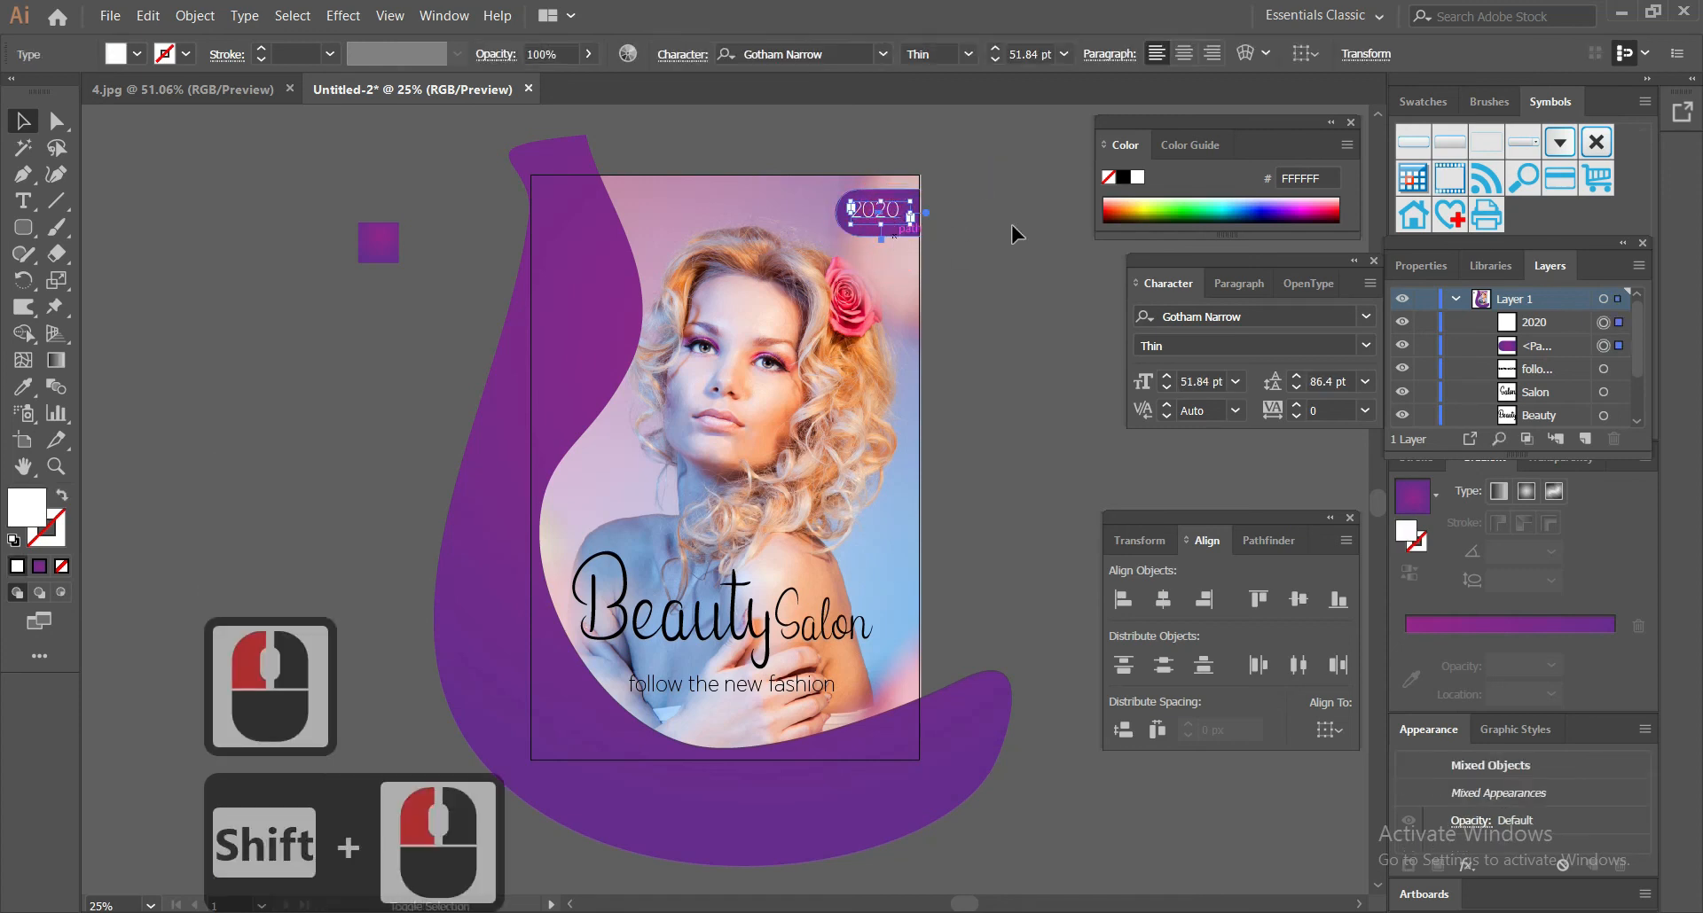
left_click(1325, 727)
left_click(1341, 752)
left_click(1298, 596)
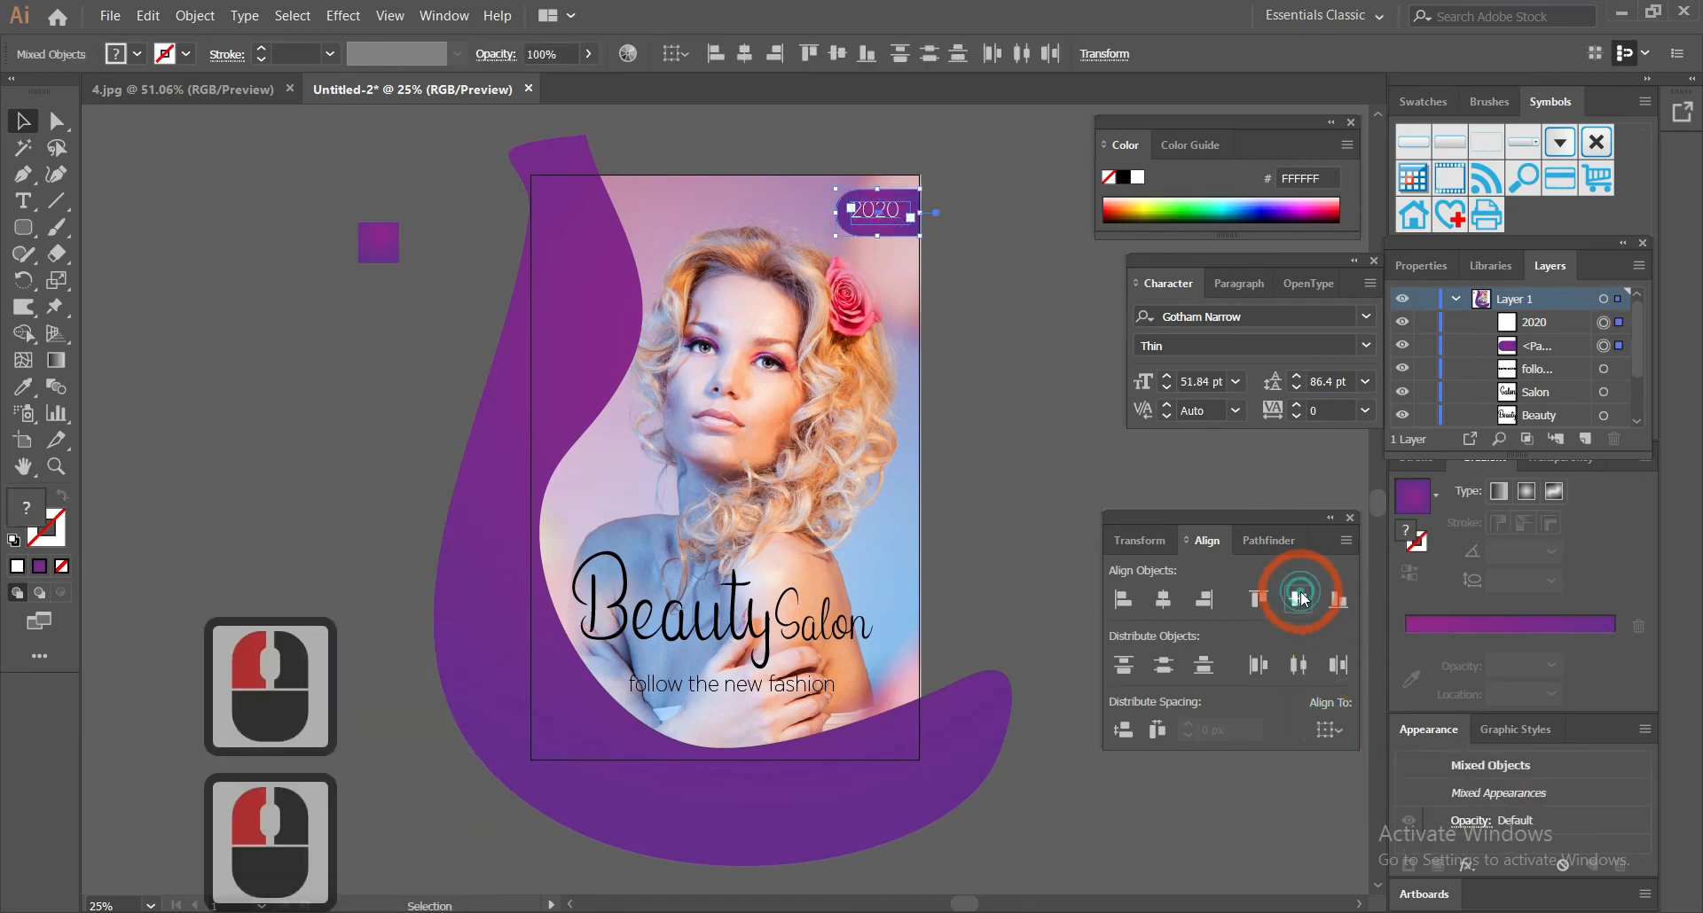
left_click(1006, 365)
Step: Delete the purple gradient swatch square beside the artboard
left_click_drag(324, 192, 405, 279)
key("Delete")
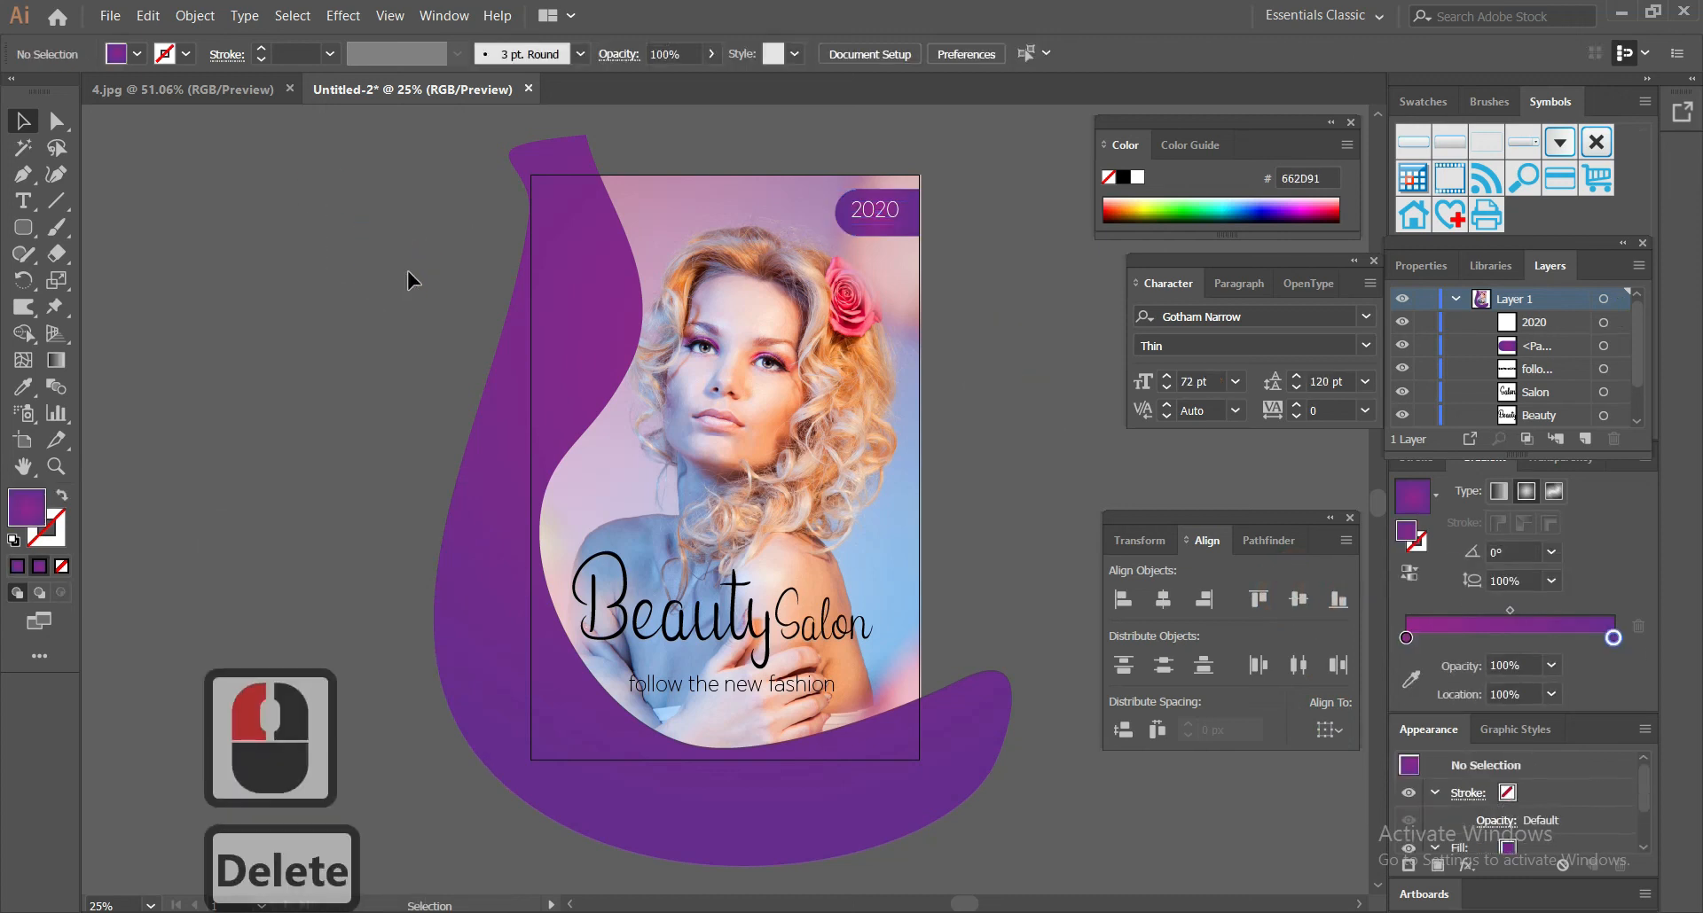
left_click(1167, 876)
scroll(768, 465, "up", 1)
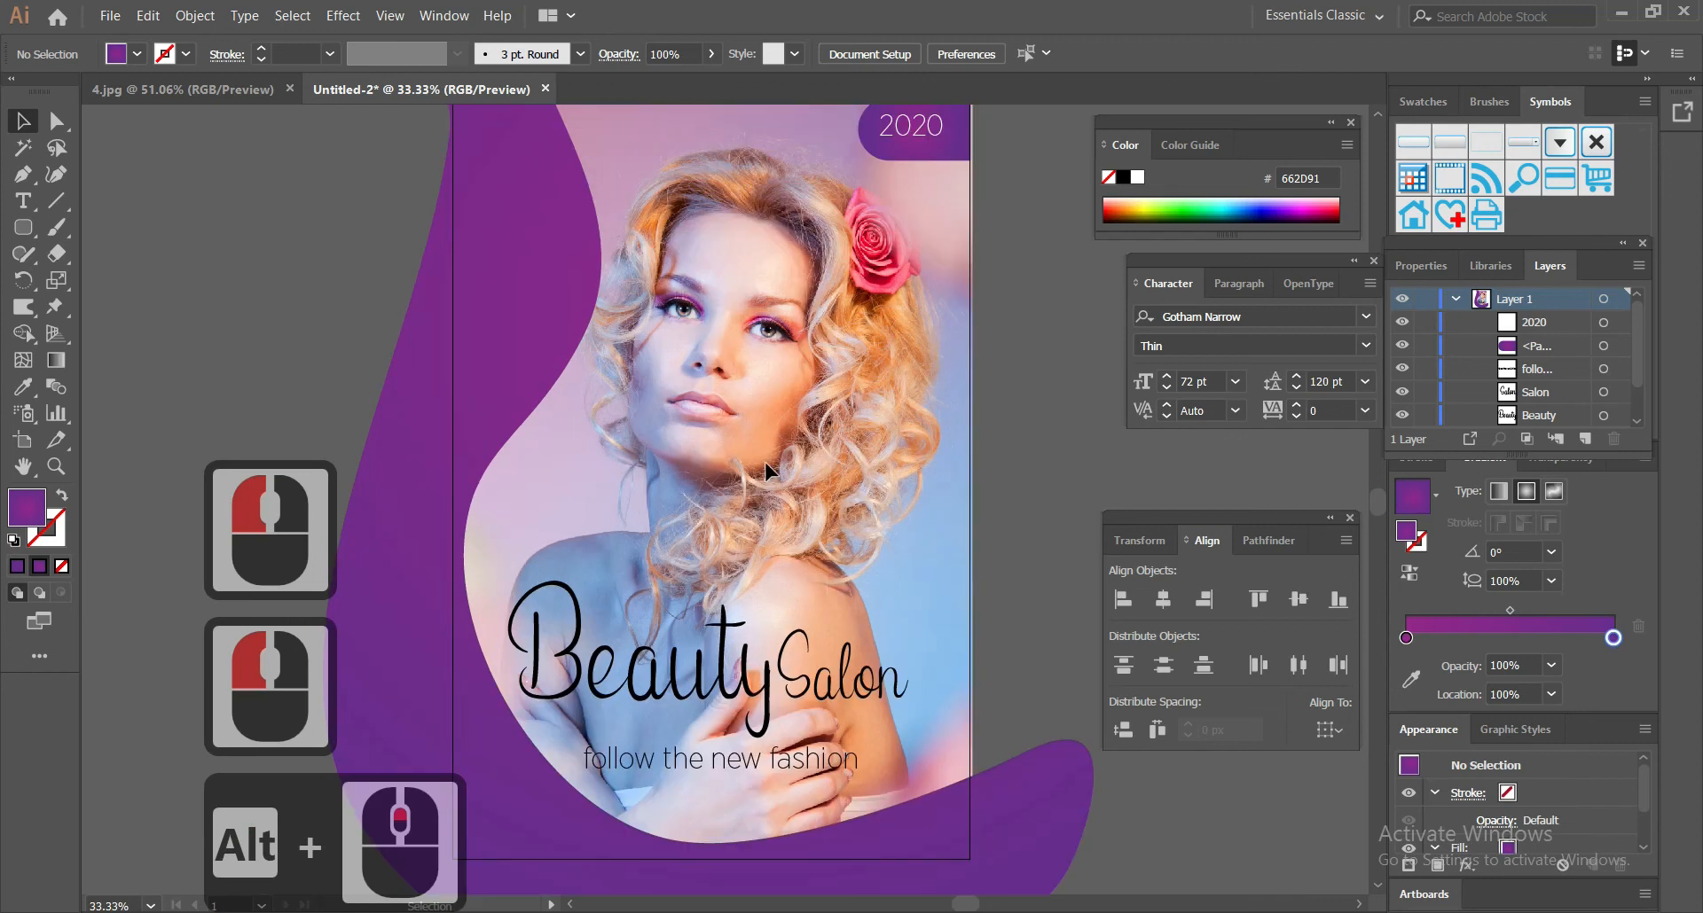
left_click(1490, 912)
left_click(1495, 849)
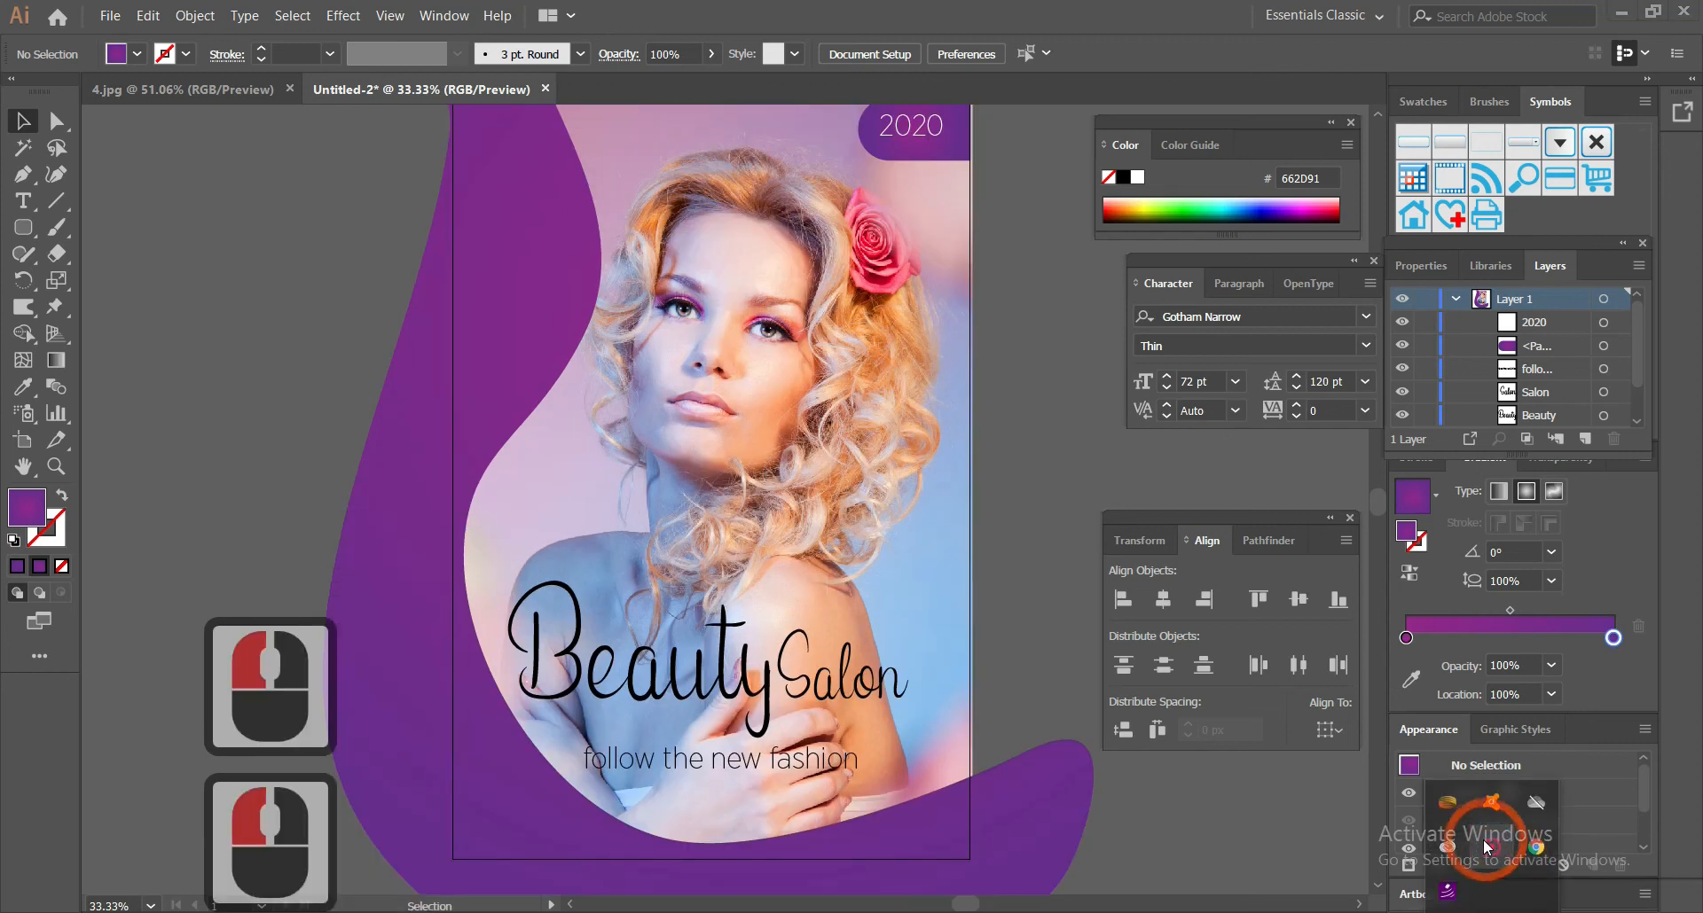
left_click(1533, 849)
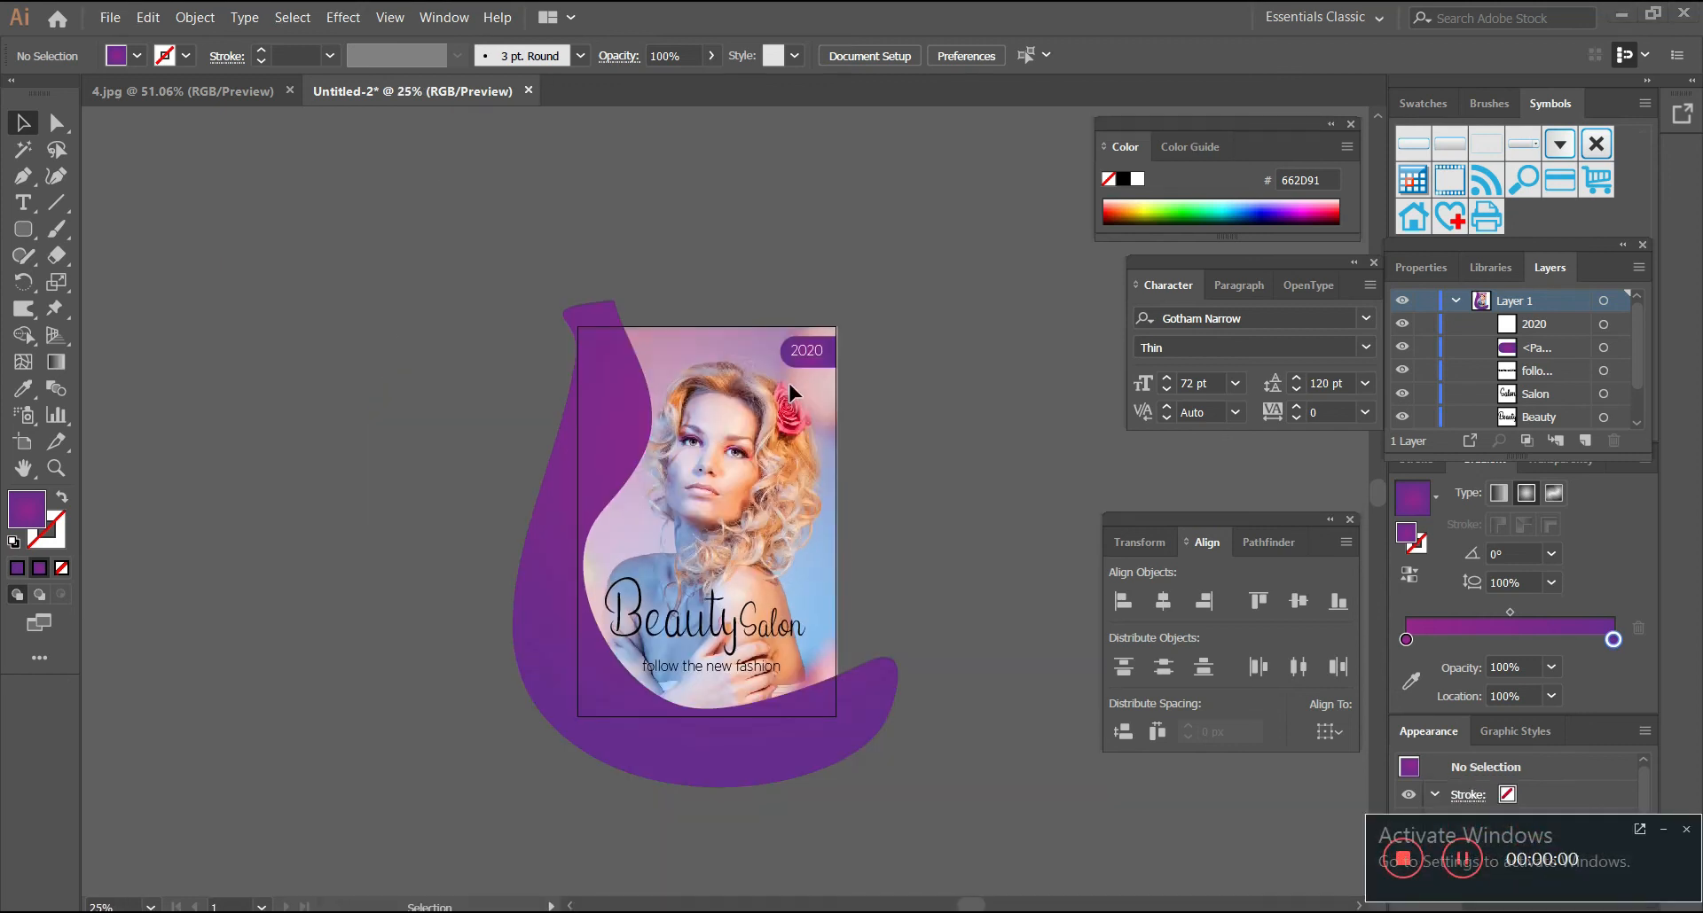
Step: Group all the unlocked artwork: the purple curve, the title, the tagline and the "2020" badge
scroll(789, 383, "up", 1)
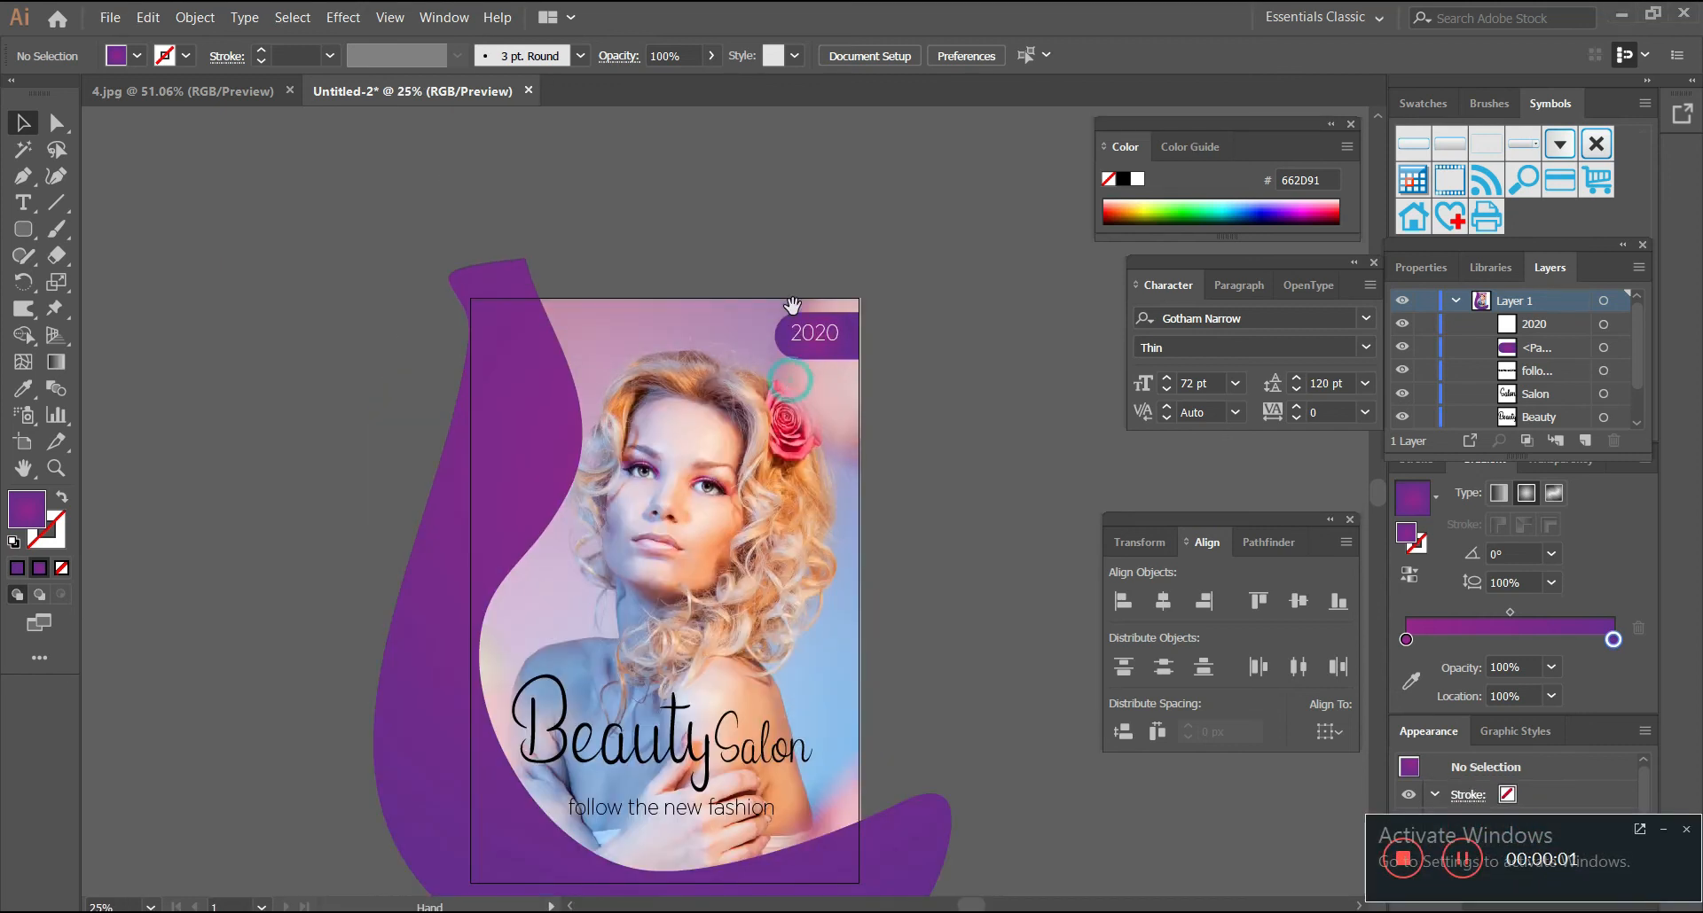
left_click_drag(771, 341, 772, 261)
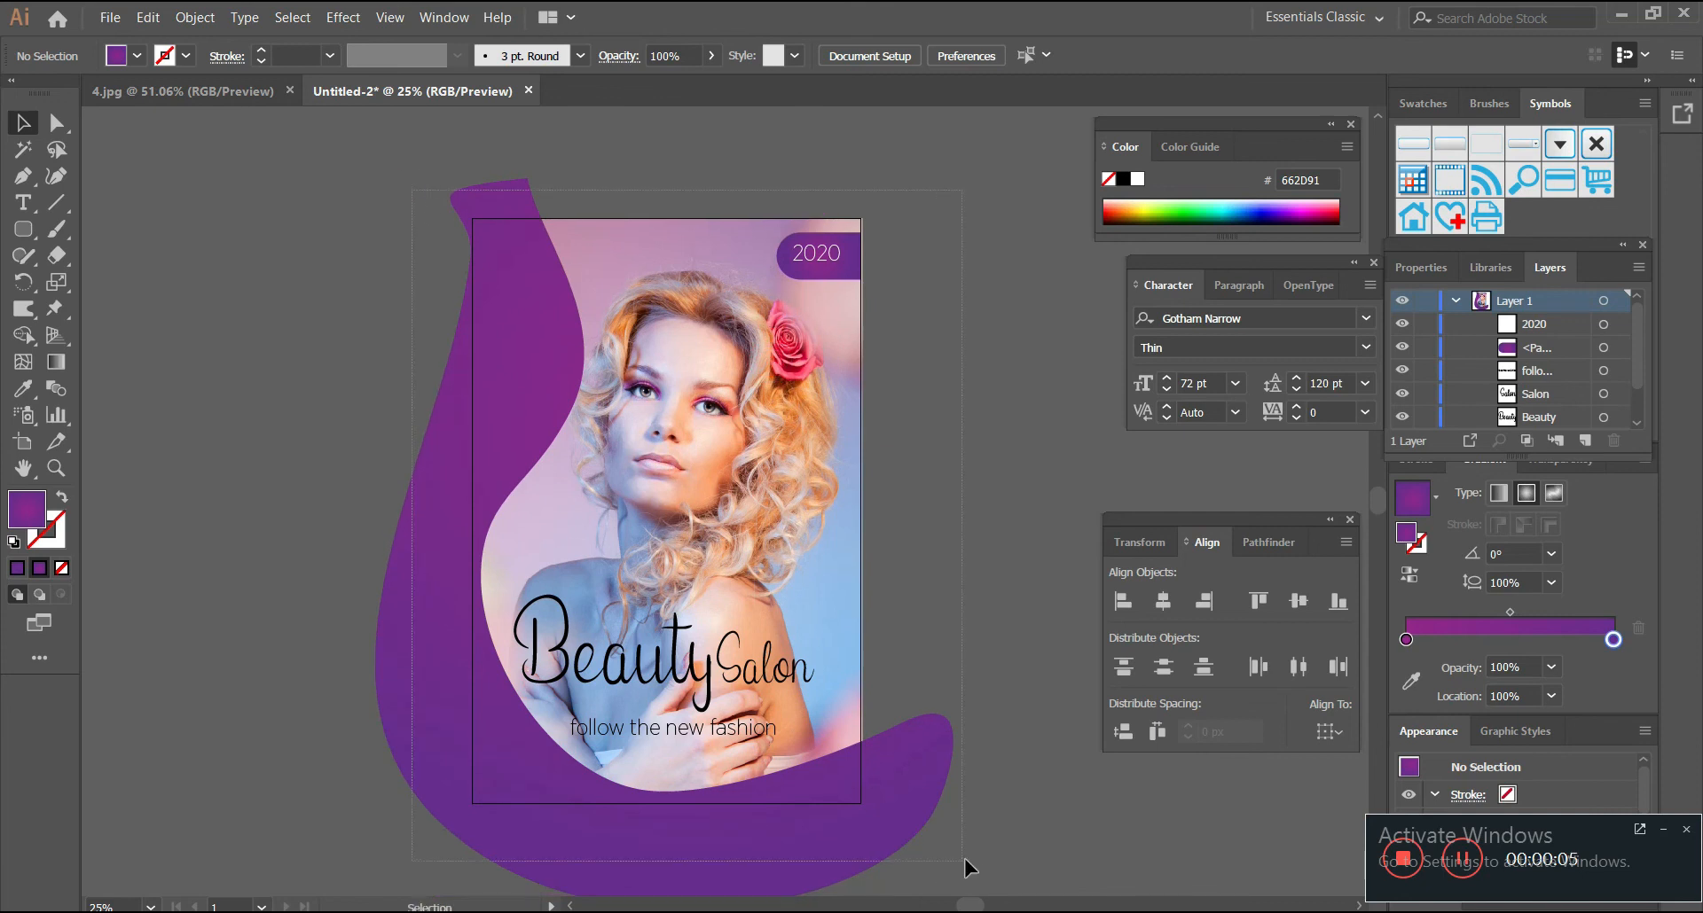
key("ctrl+a")
right_click(686, 544)
left_click(776, 660)
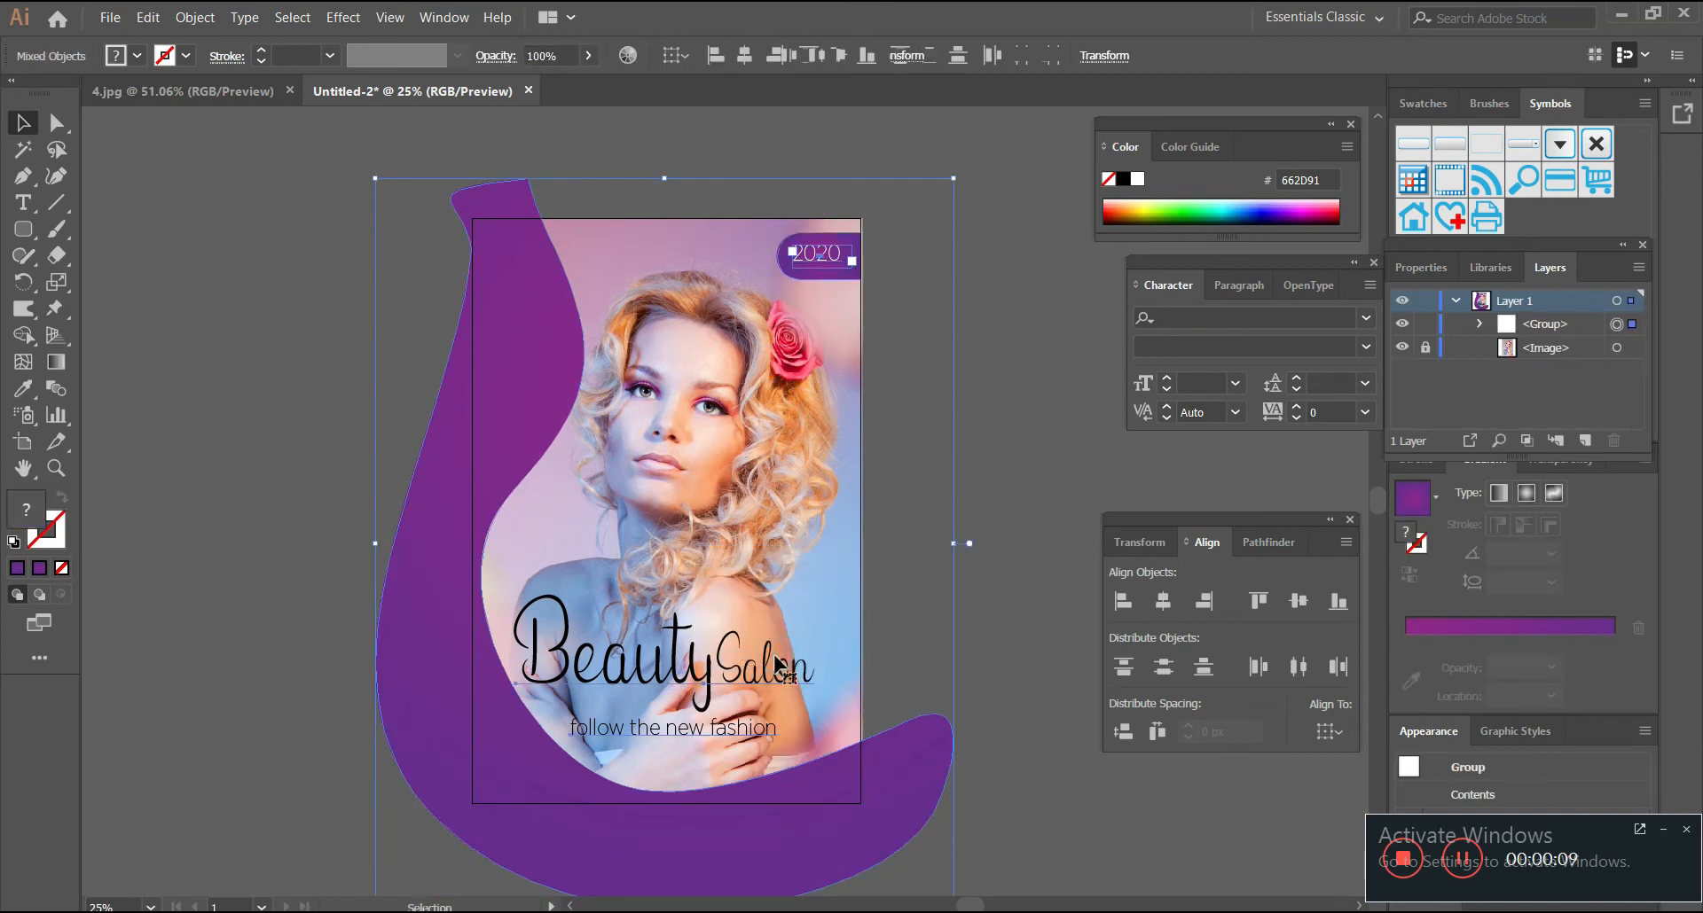
Step: Draw a rectangle about 896 by 1350 px covering the artboard and make it a clipping mask for the artwork group
left_click_drag(23, 229, 97, 230)
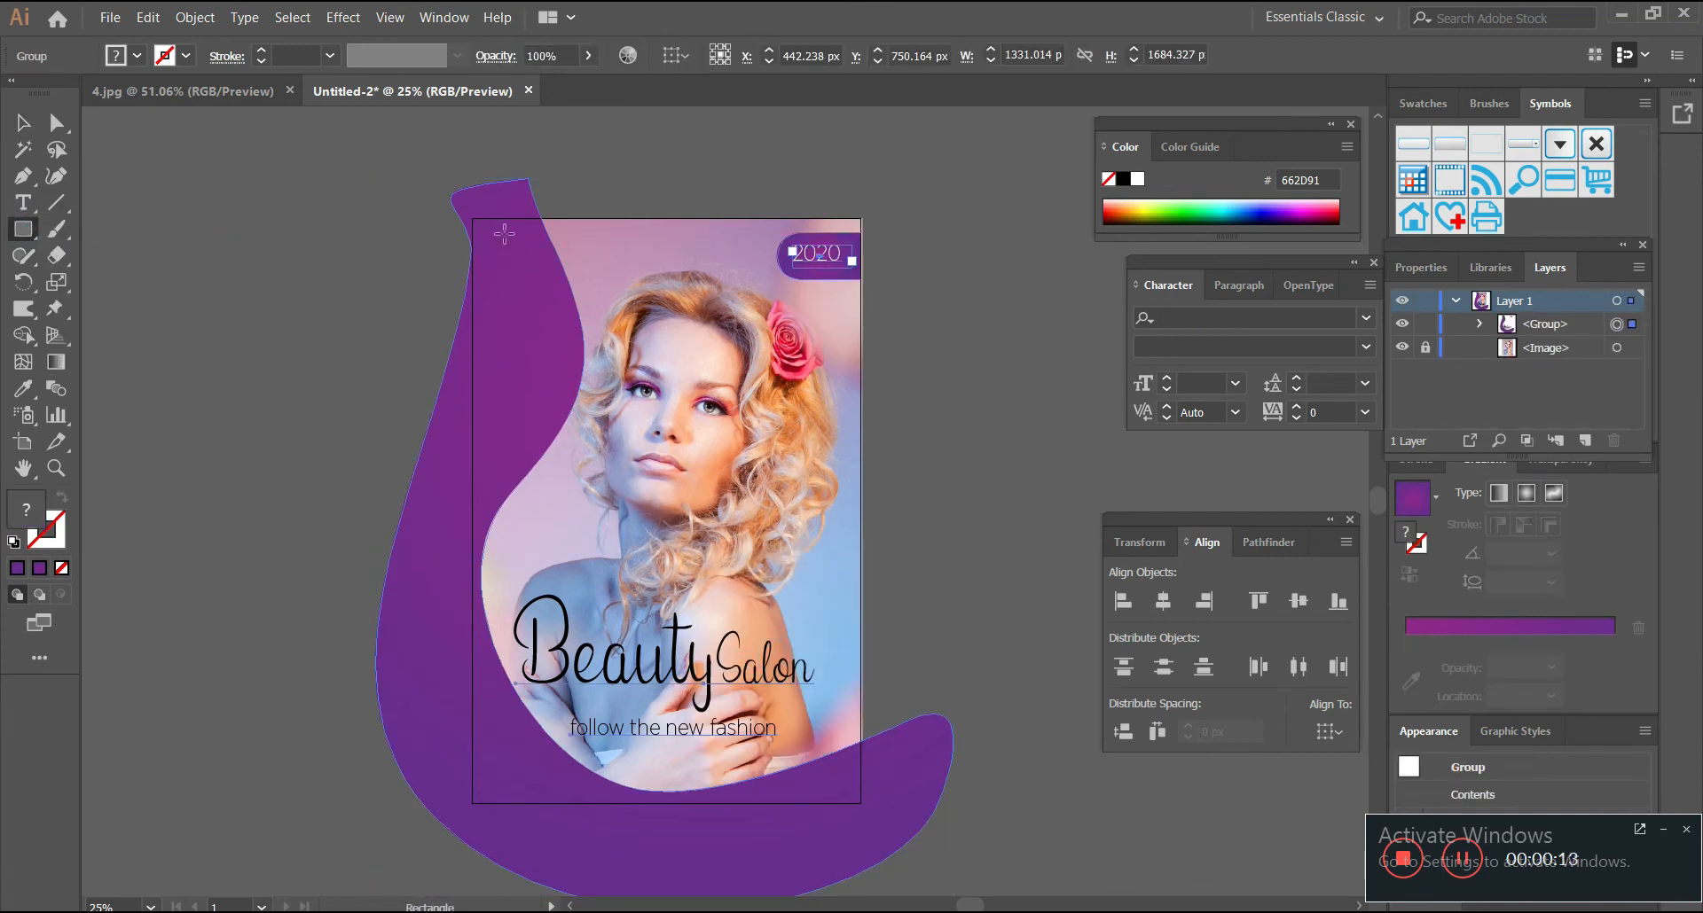
left_click_drag(474, 218, 861, 806)
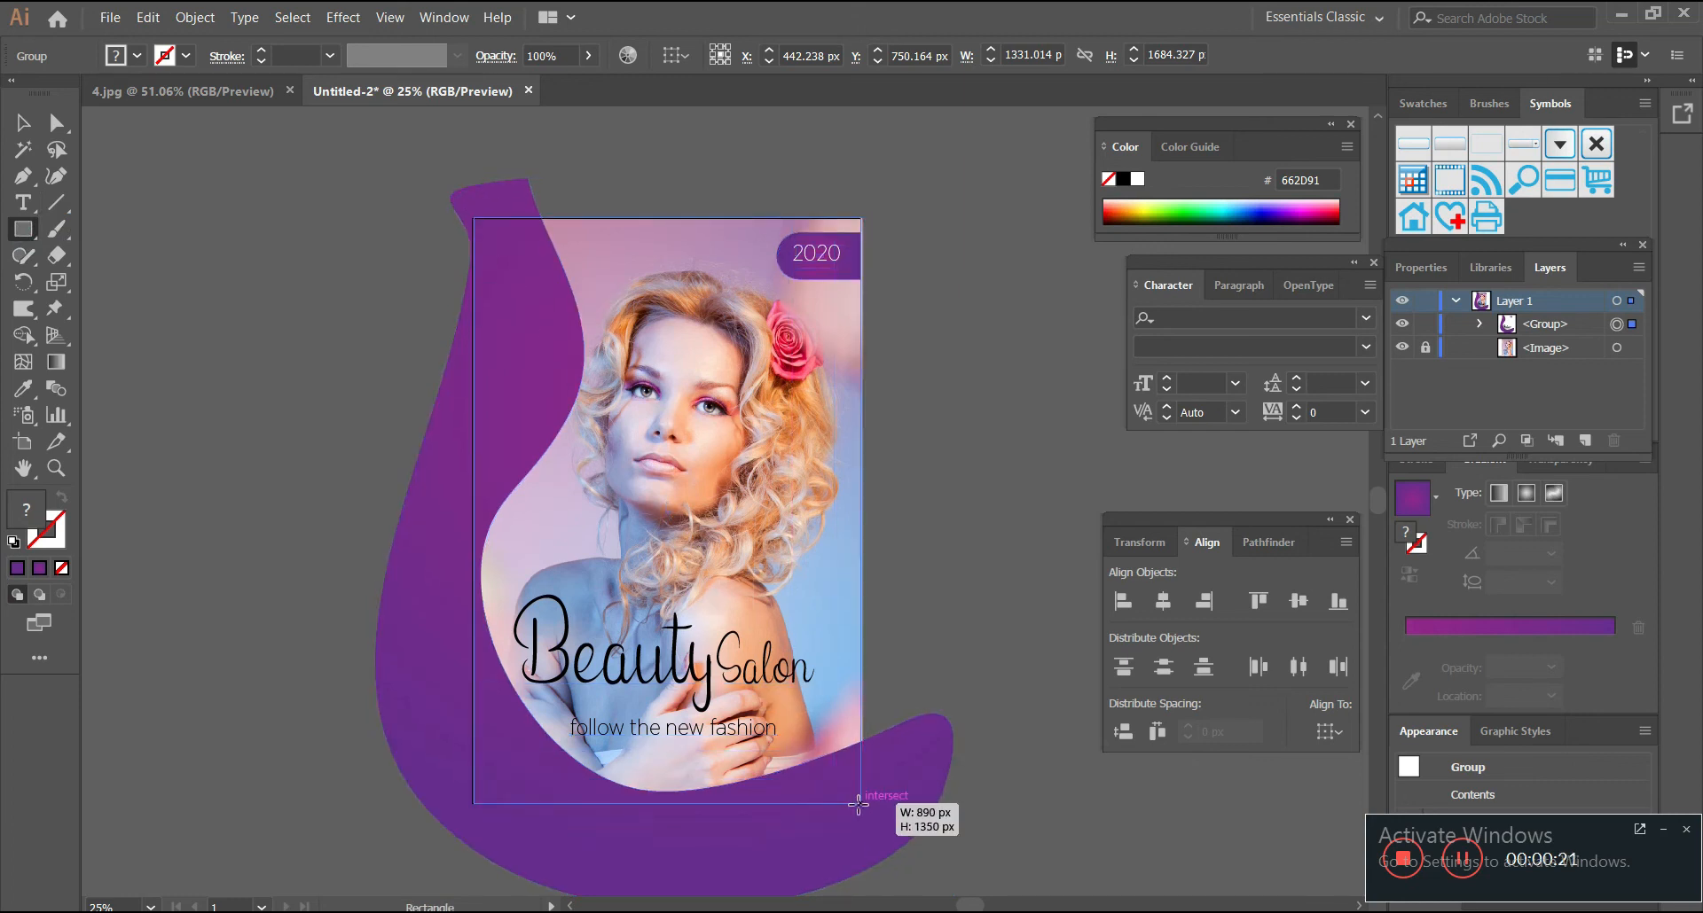
left_click_drag(862, 805, 862, 803)
key("ctrl+a")
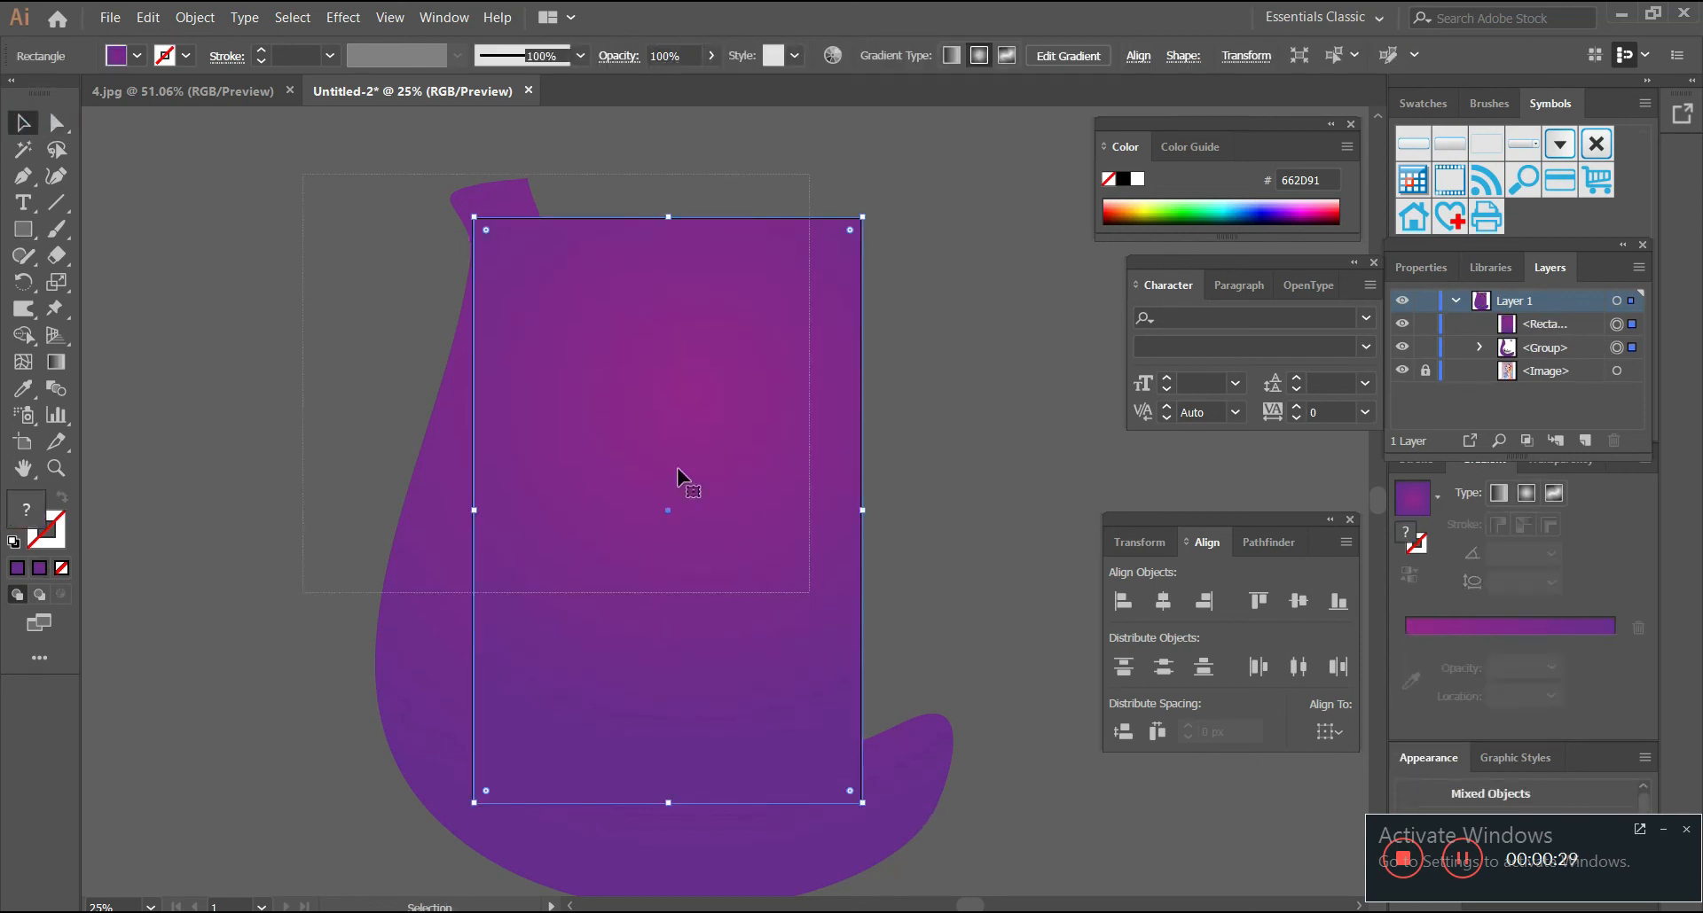
right_click(653, 435)
left_click(743, 573)
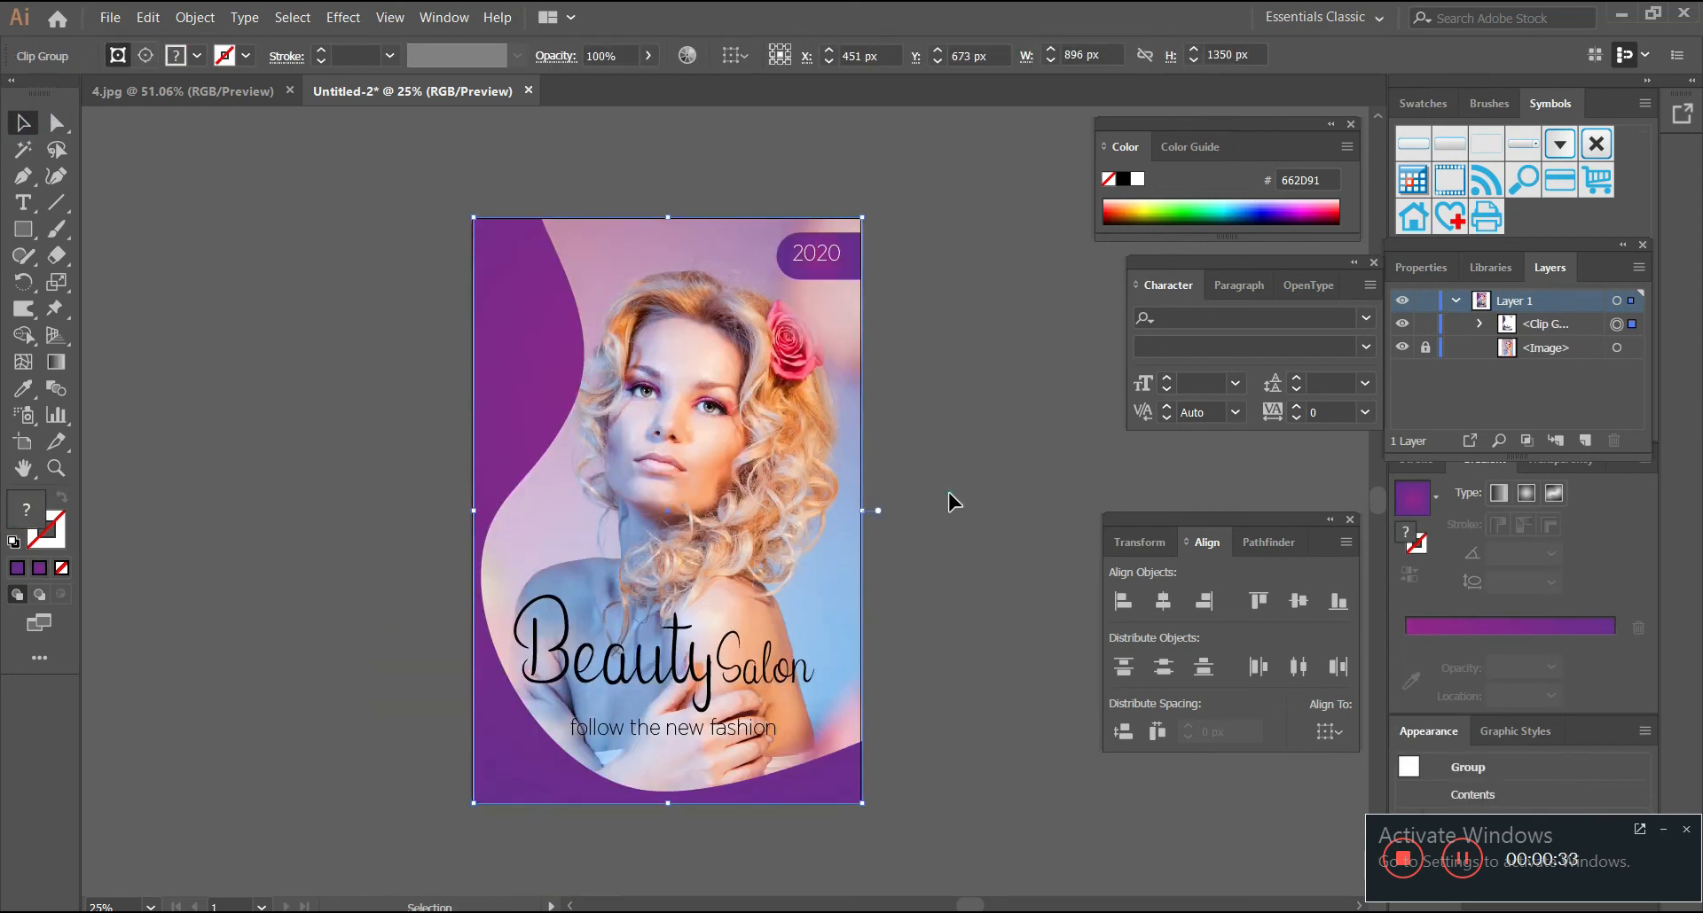